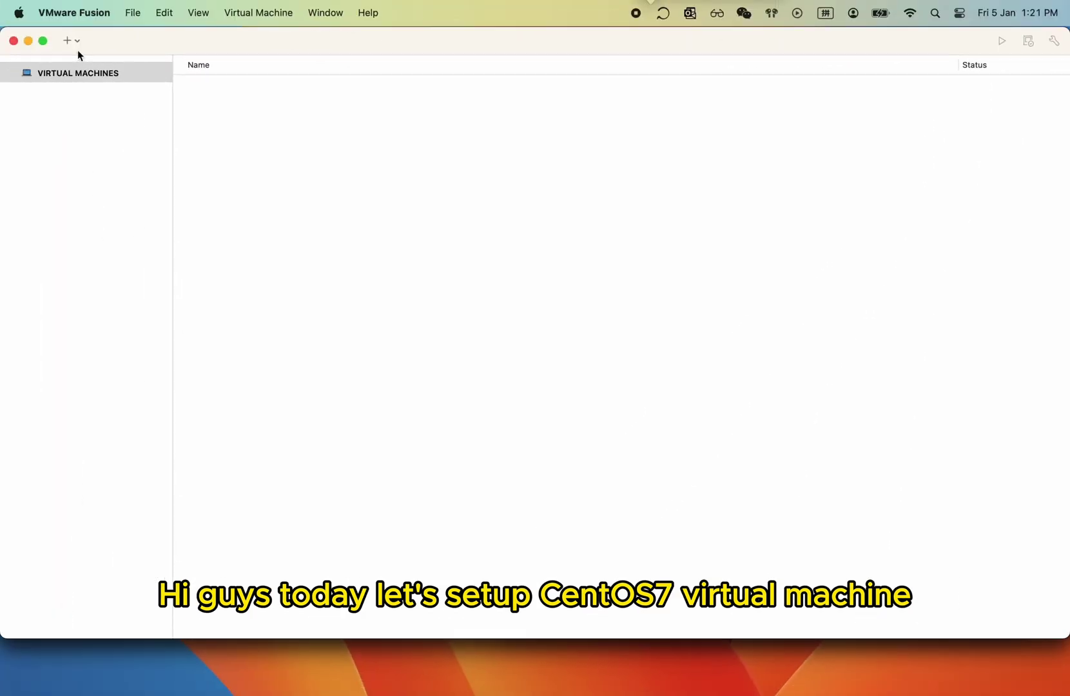
Start a new virtual machine installed from the CentOS-7-aarch64-08191738.iso disc image
left_click(69, 42)
left_click(91, 63)
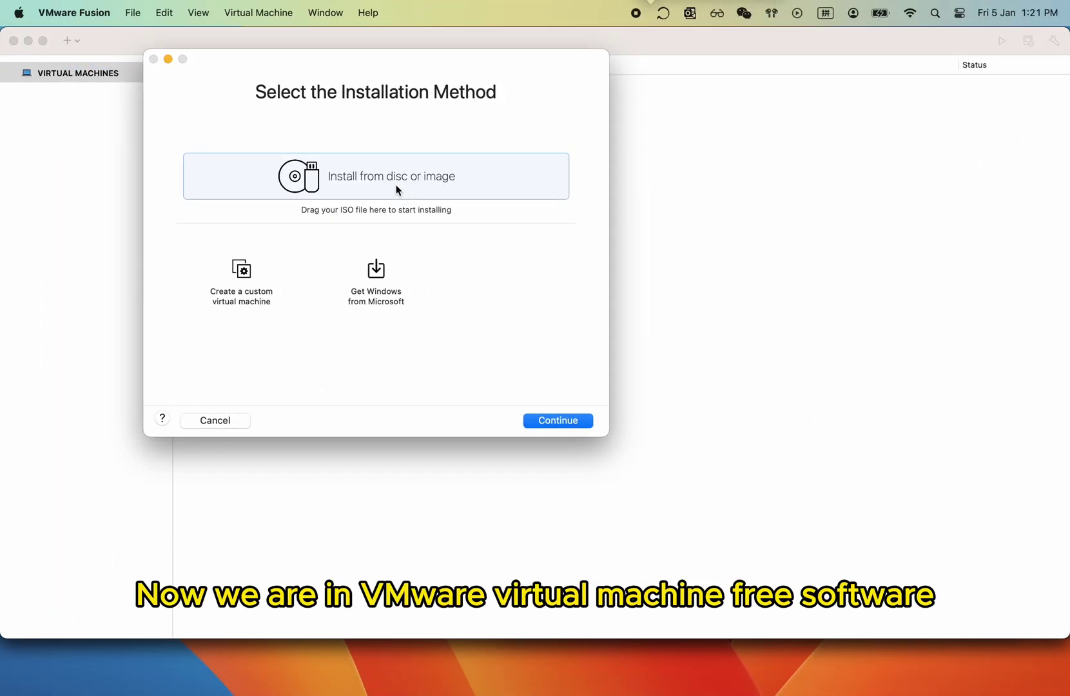
double_click(421, 192)
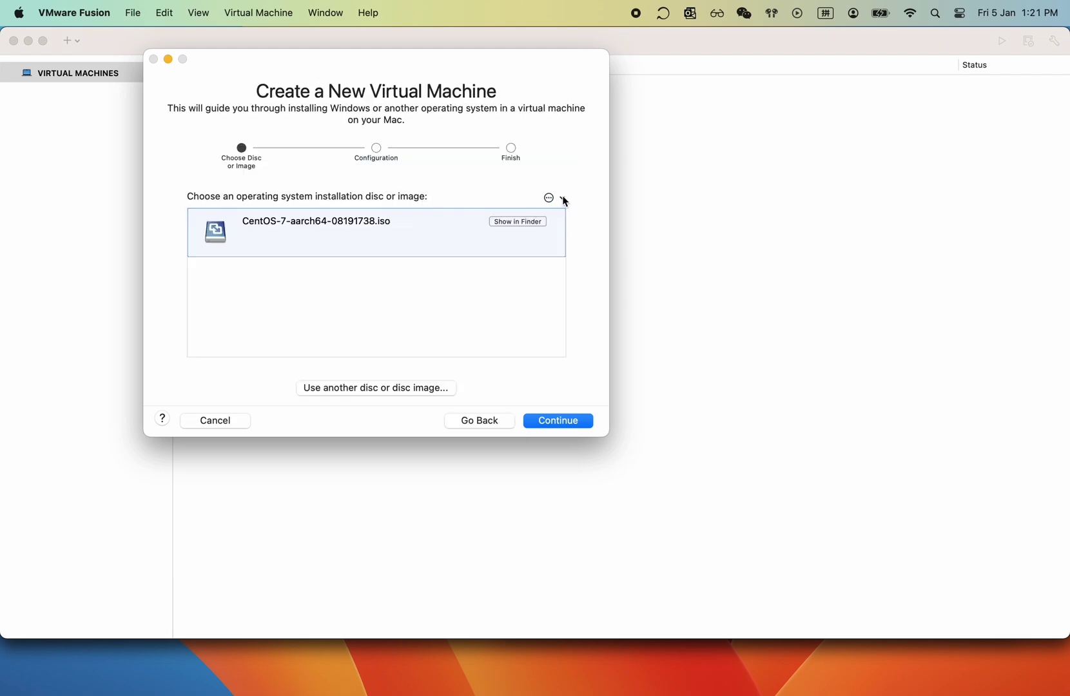
left_click(361, 387)
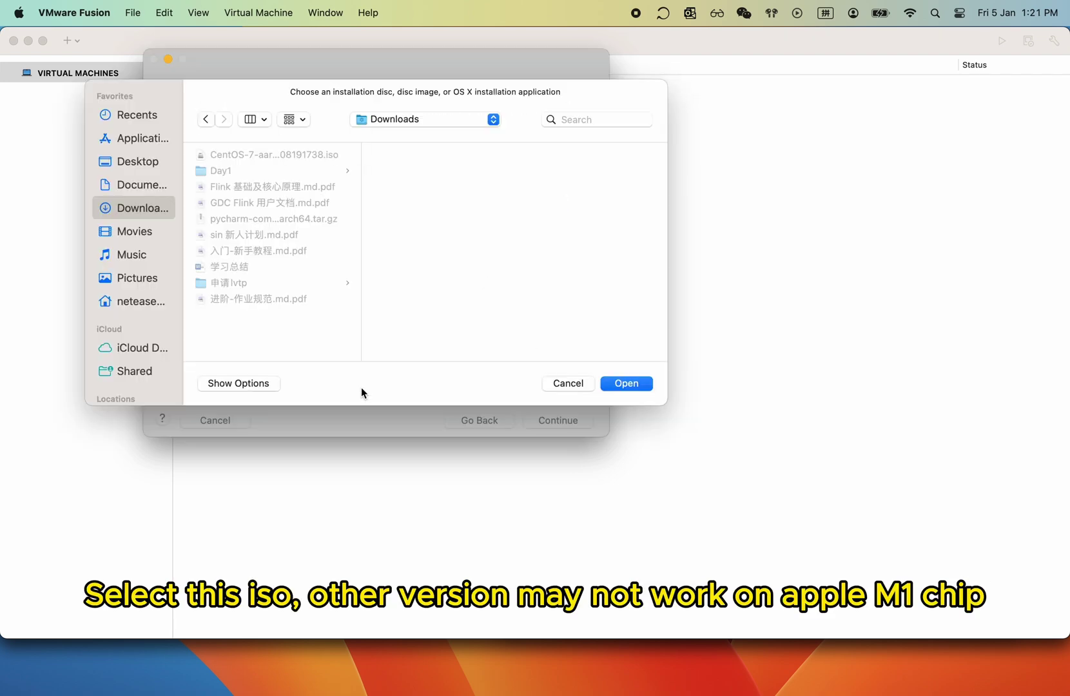
left_click(254, 154)
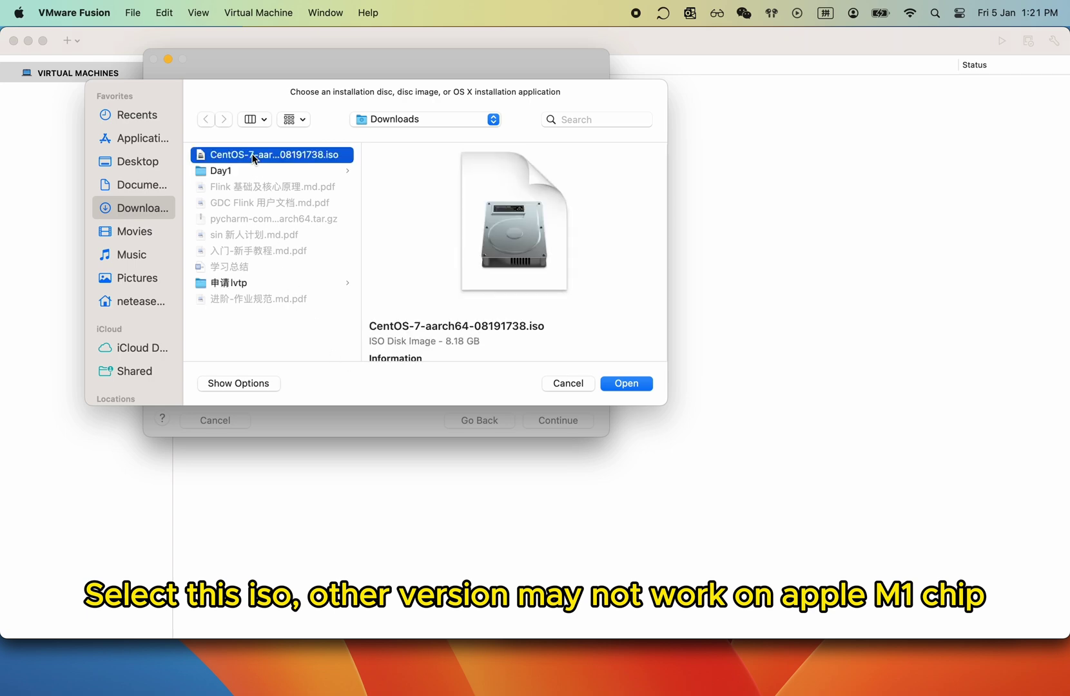
scroll(545, 305, "down", 3)
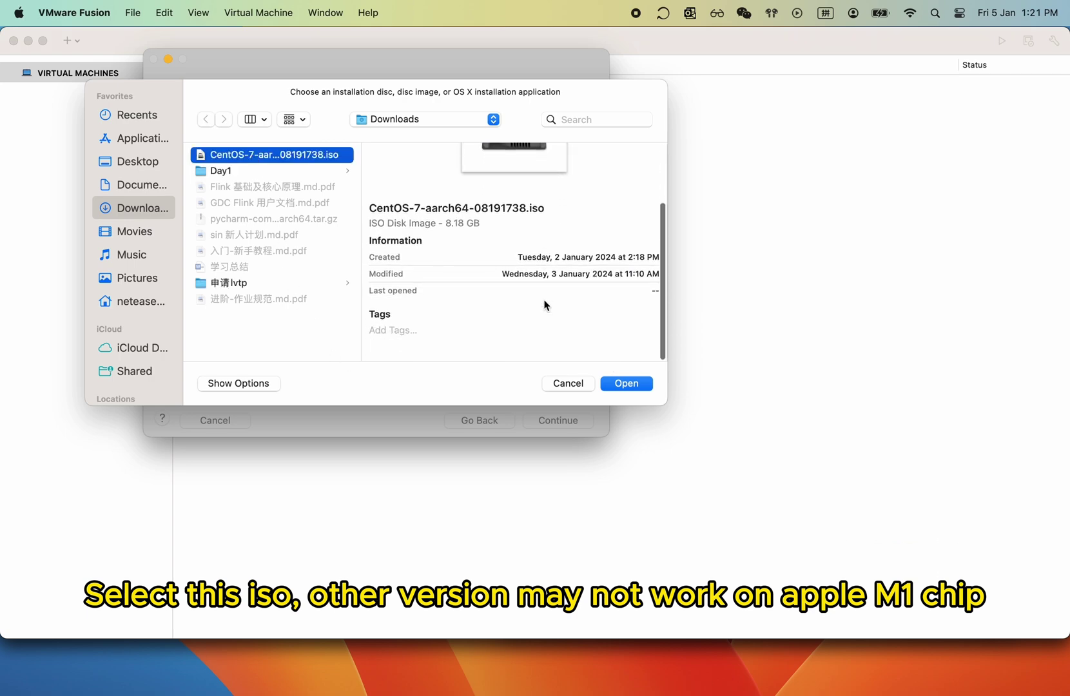
left_click(632, 385)
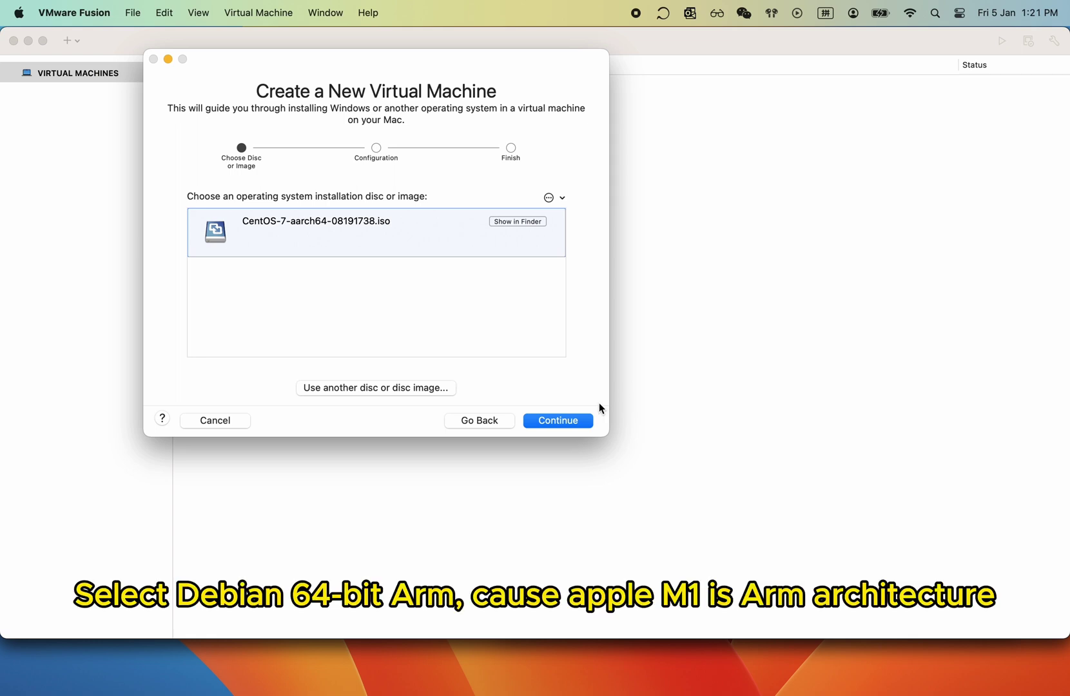
Choose Debian 12.x 64-bit Arm as the guest OS and append ' 4G 64G' to its name
left_click(555, 423)
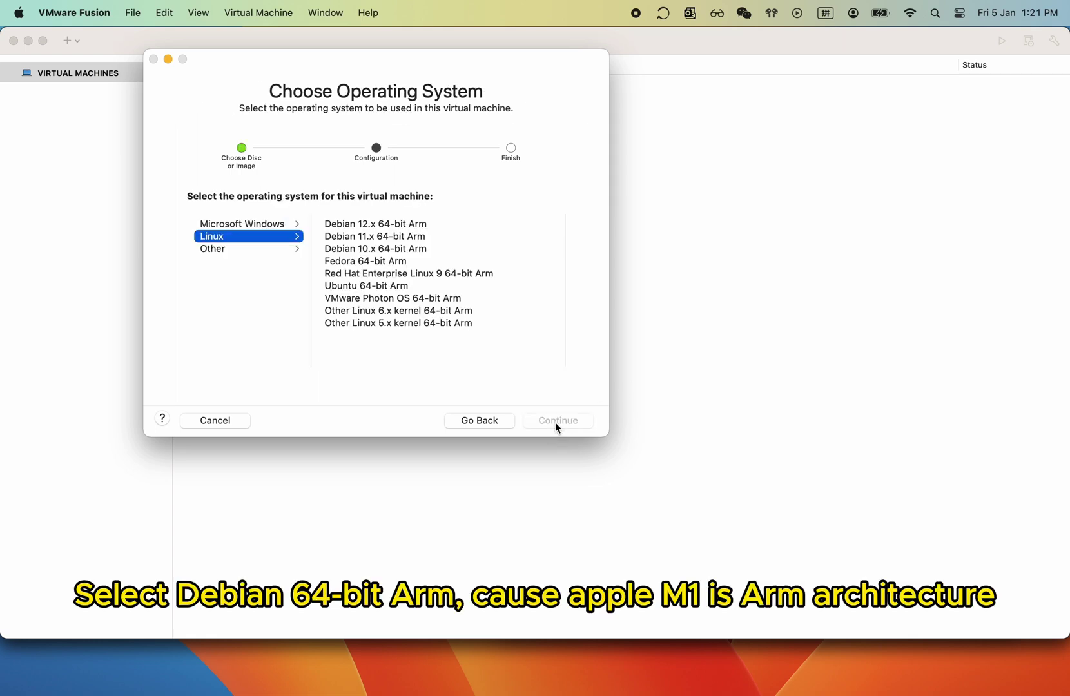
left_click(392, 224)
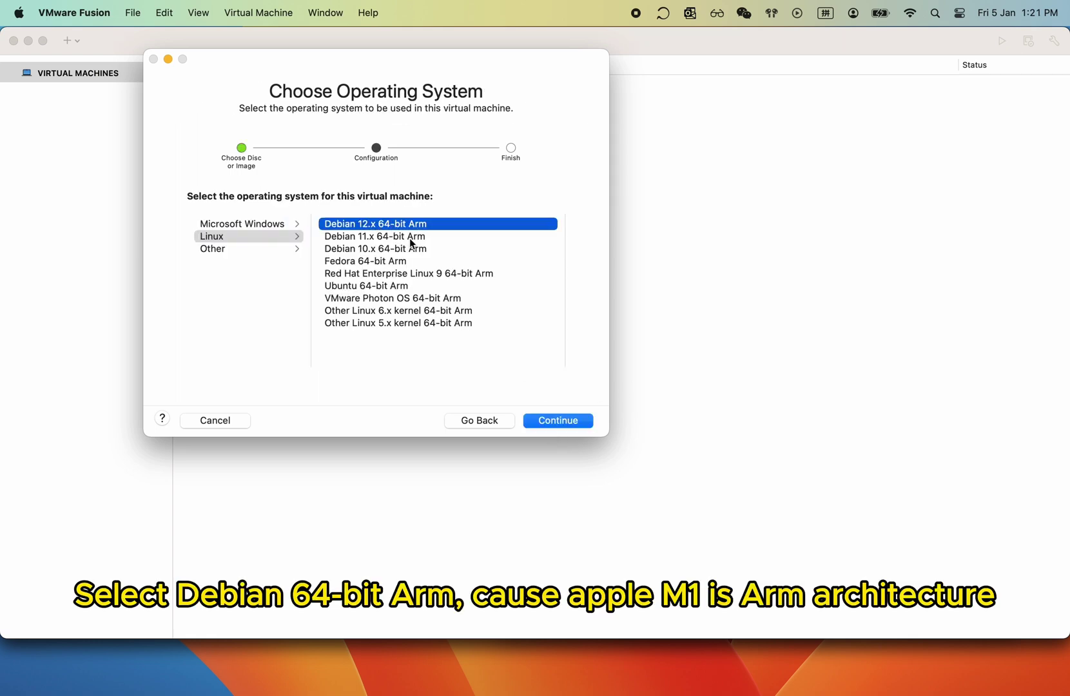
left_click(552, 426)
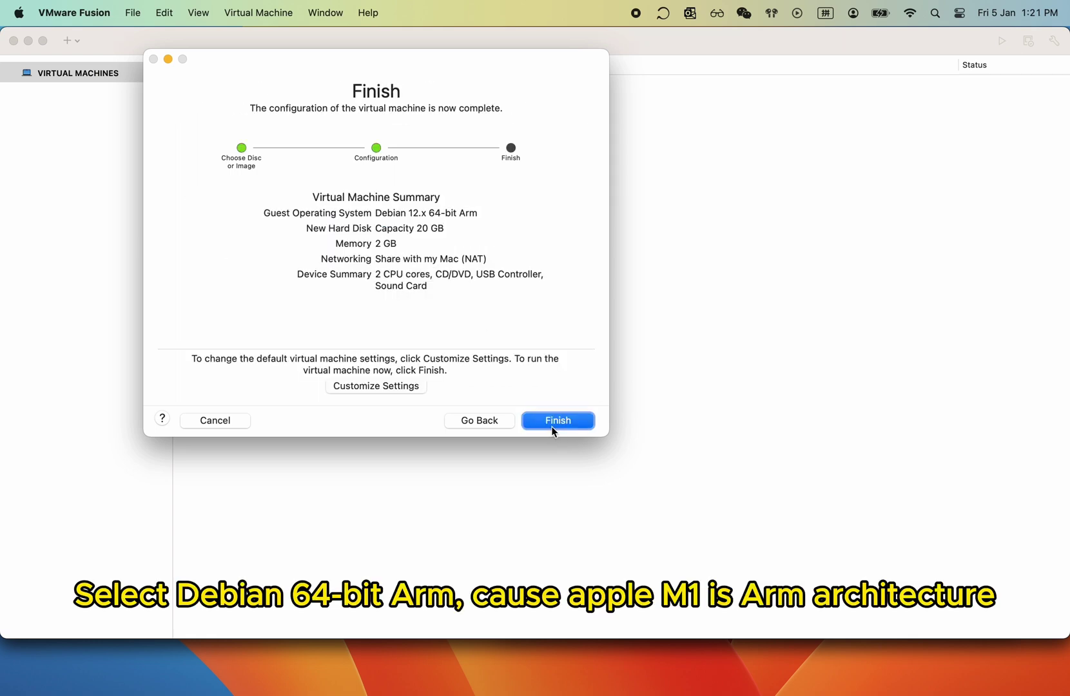
left_click(407, 389)
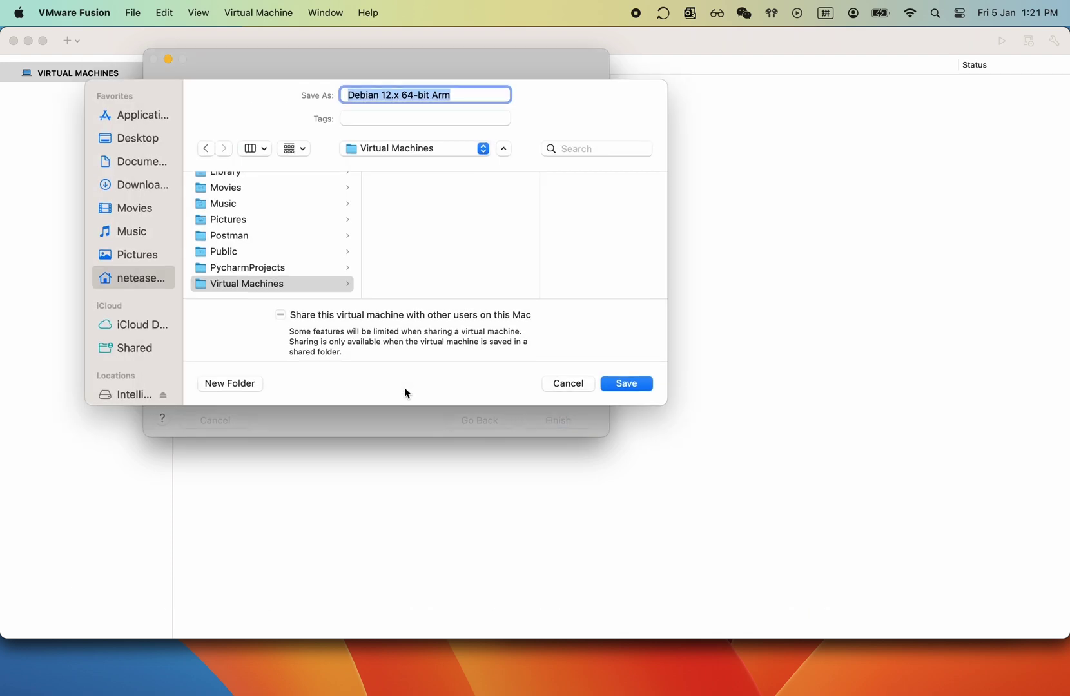
key("Right")
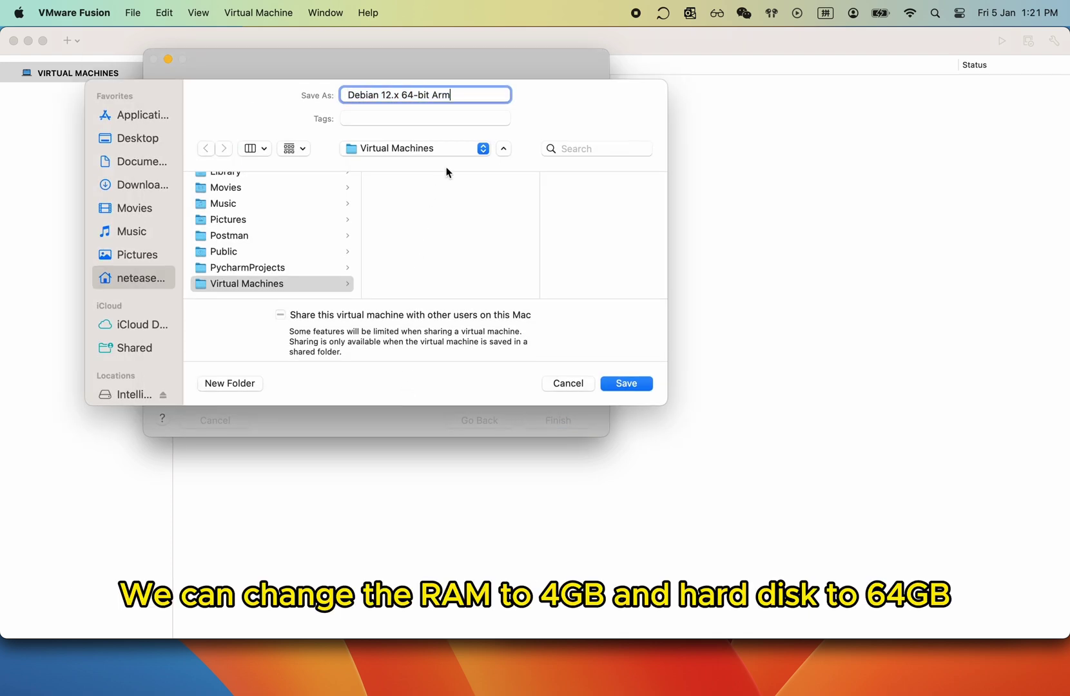
type("4G 64G")
Save the new virtual machine and set its memory to 4096 MB
left_click(617, 381)
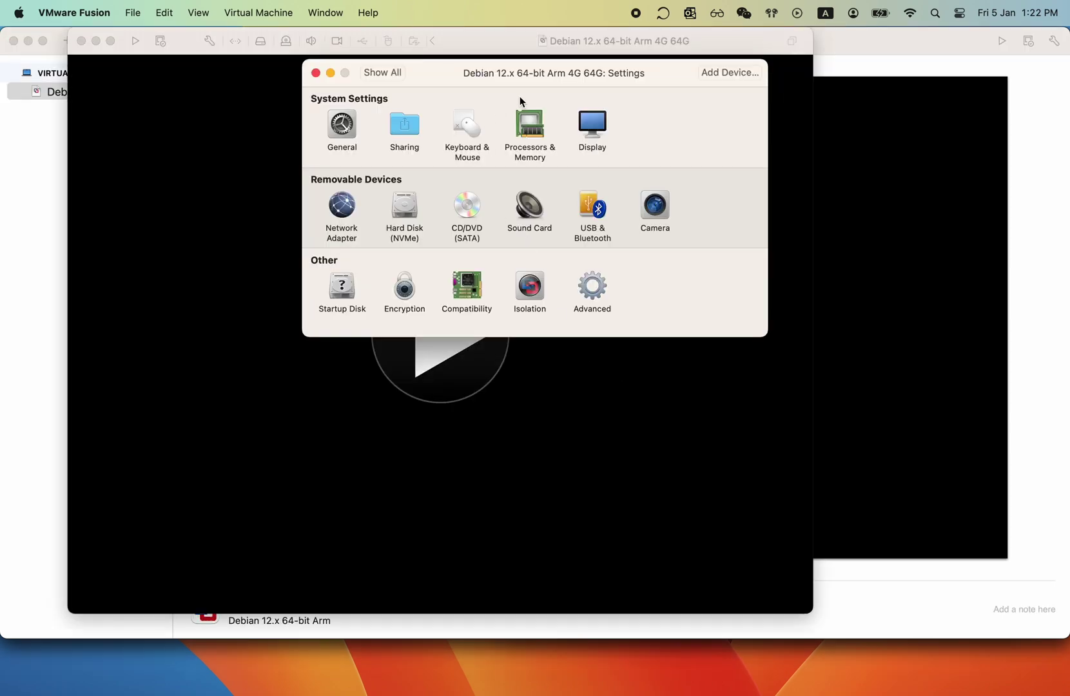
left_click(531, 132)
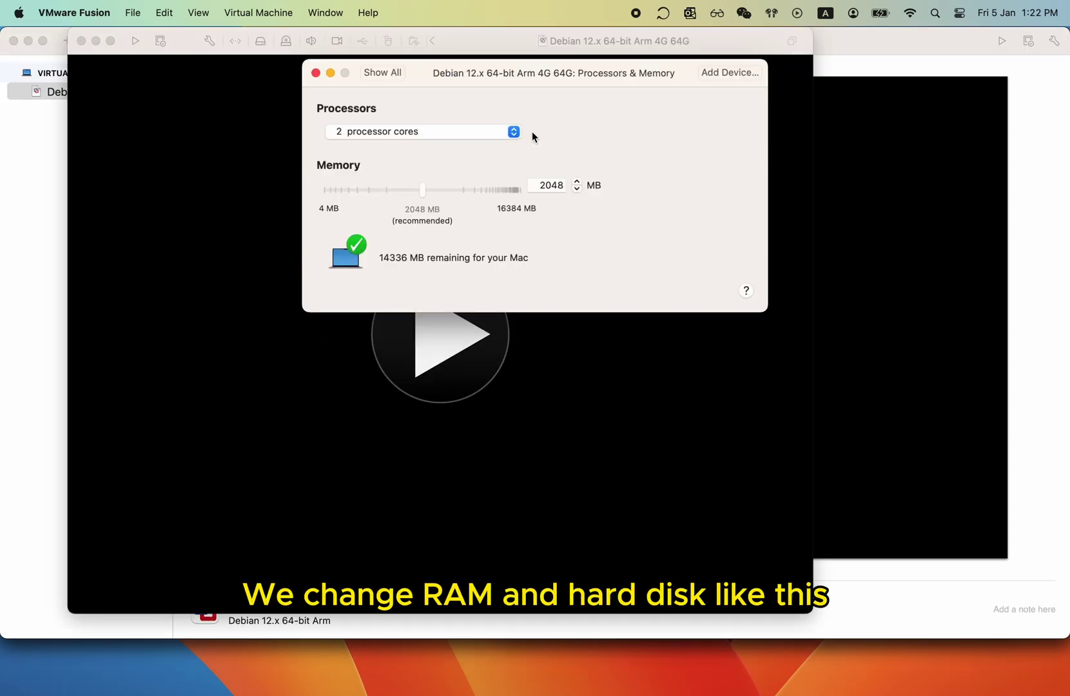
left_click(555, 185)
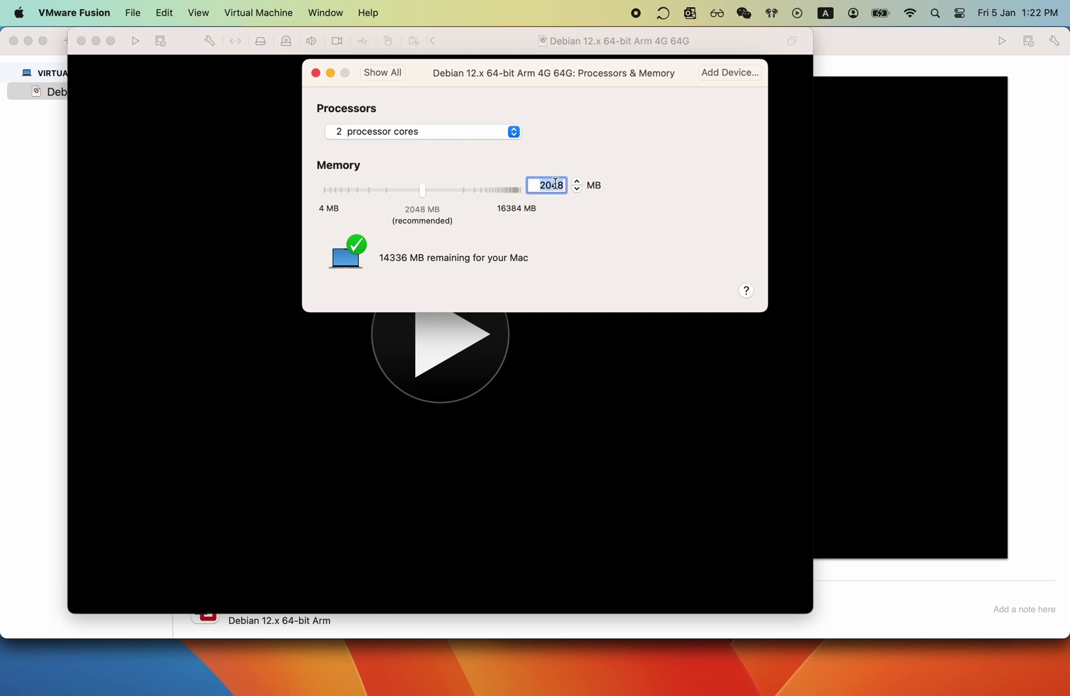
type("4096")
left_click(316, 73)
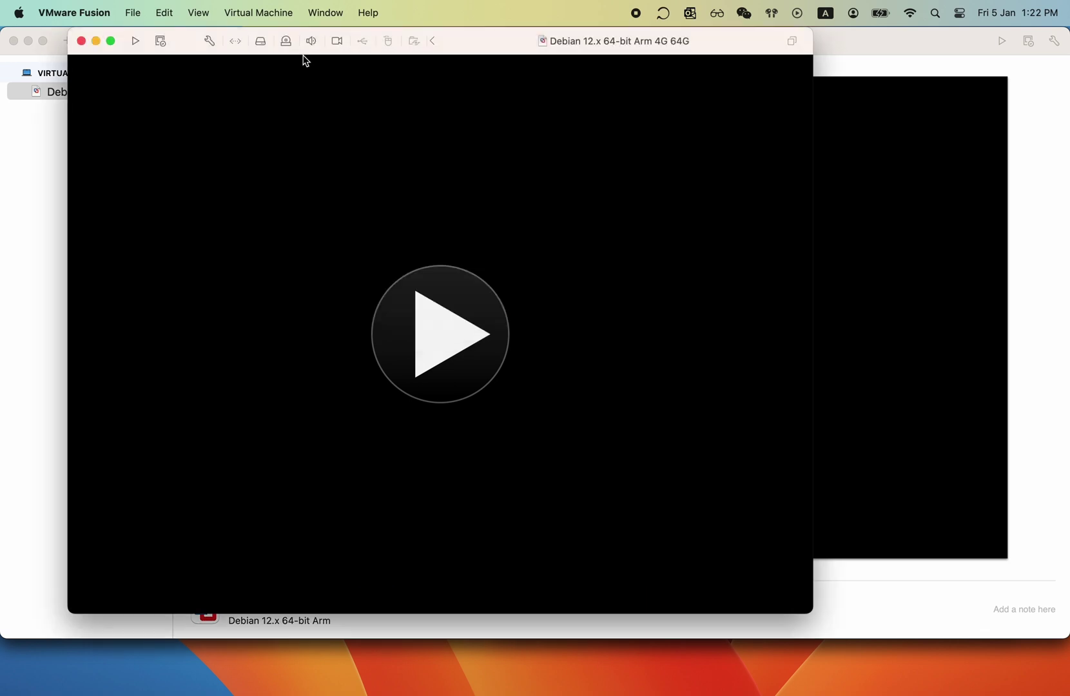
Resize the NVMe hard disk from 20 GB to 64 GB and apply it
left_click(210, 41)
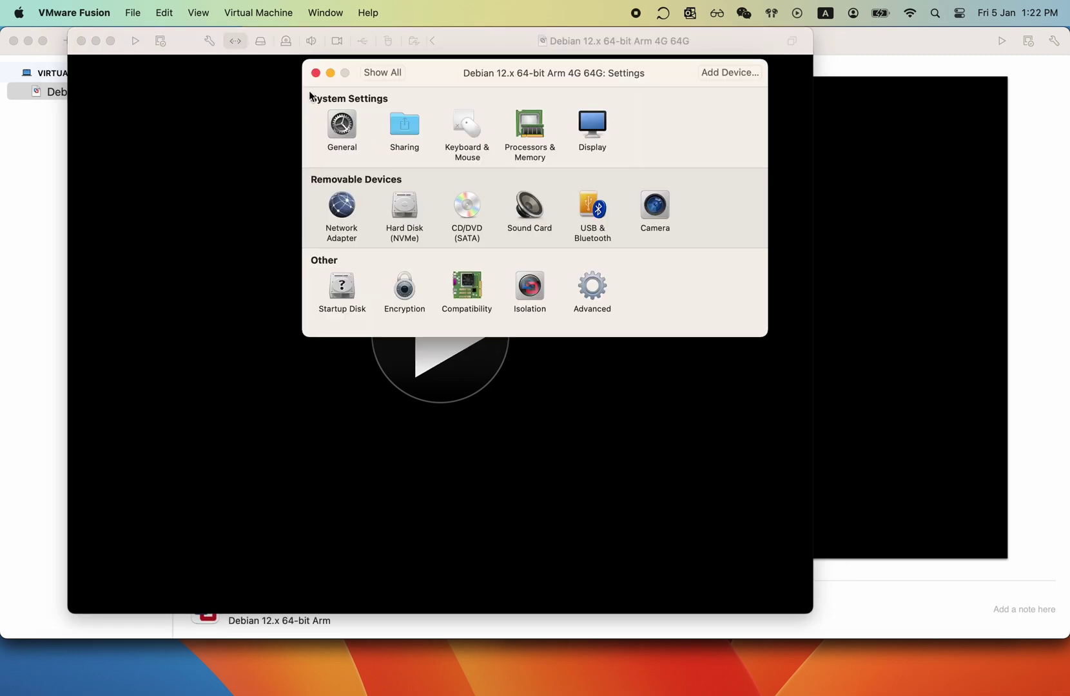
left_click(411, 213)
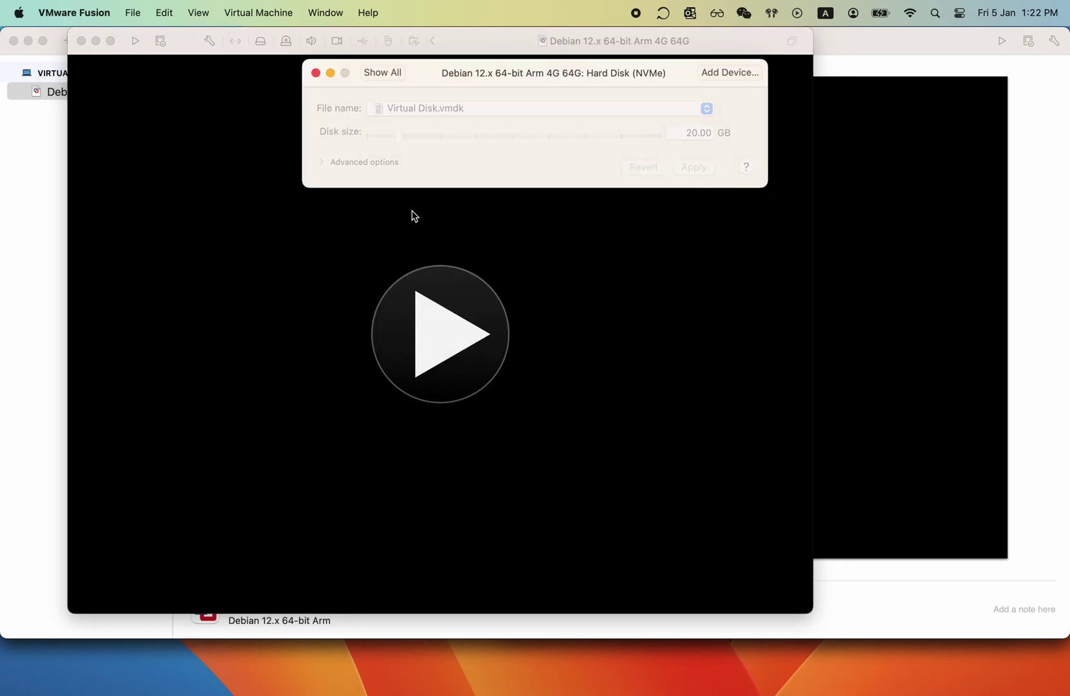
left_click(699, 133)
key("BackSpace")
key("BackSpace")
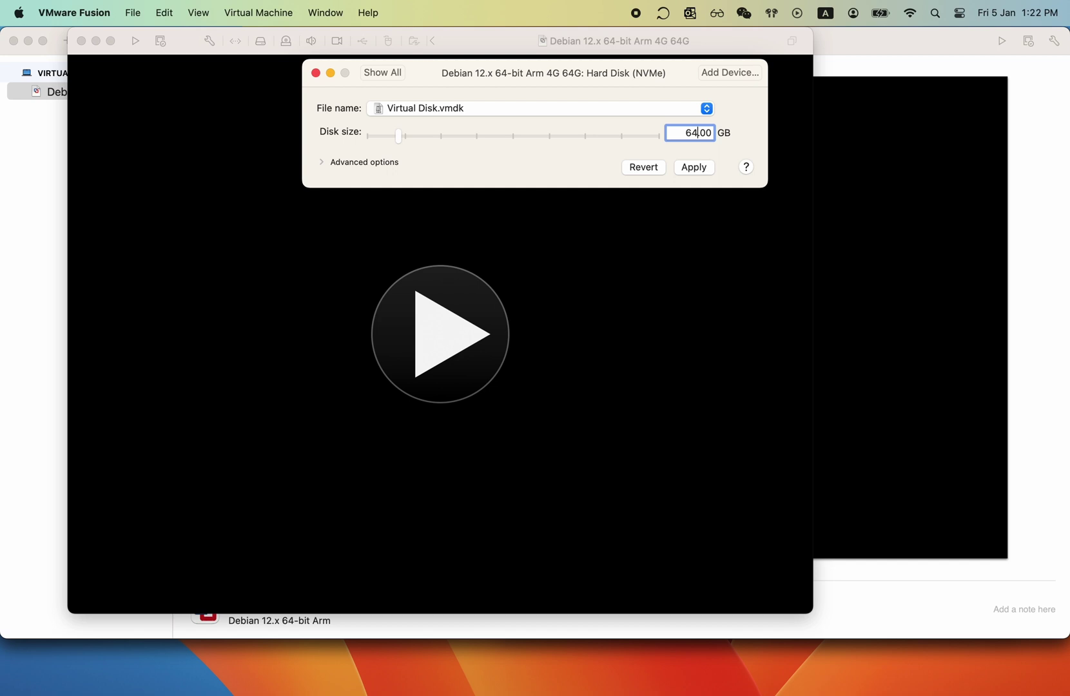
left_click(707, 169)
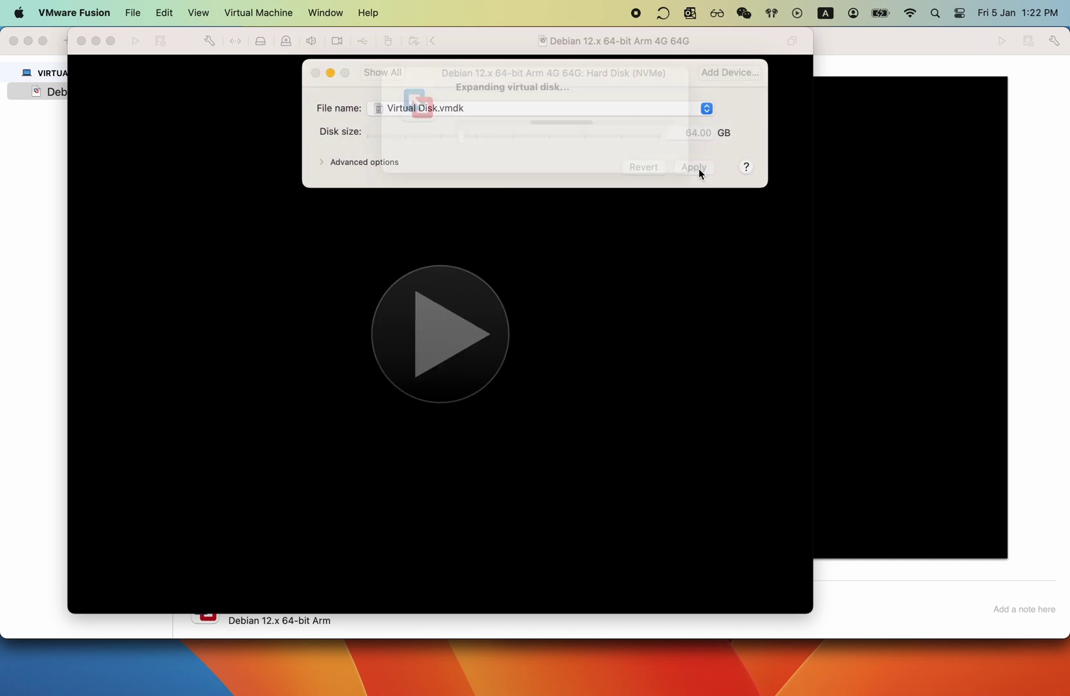
left_click(315, 73)
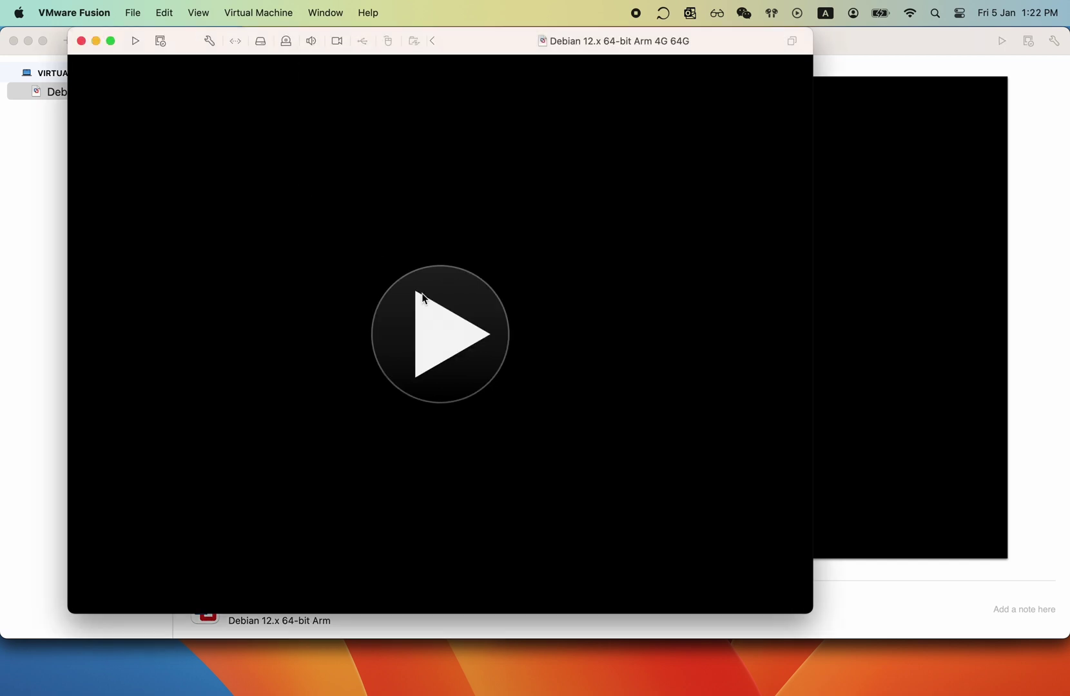
Power on the VM and boot the Install CentOS 7 entry into the installer
left_click(452, 318)
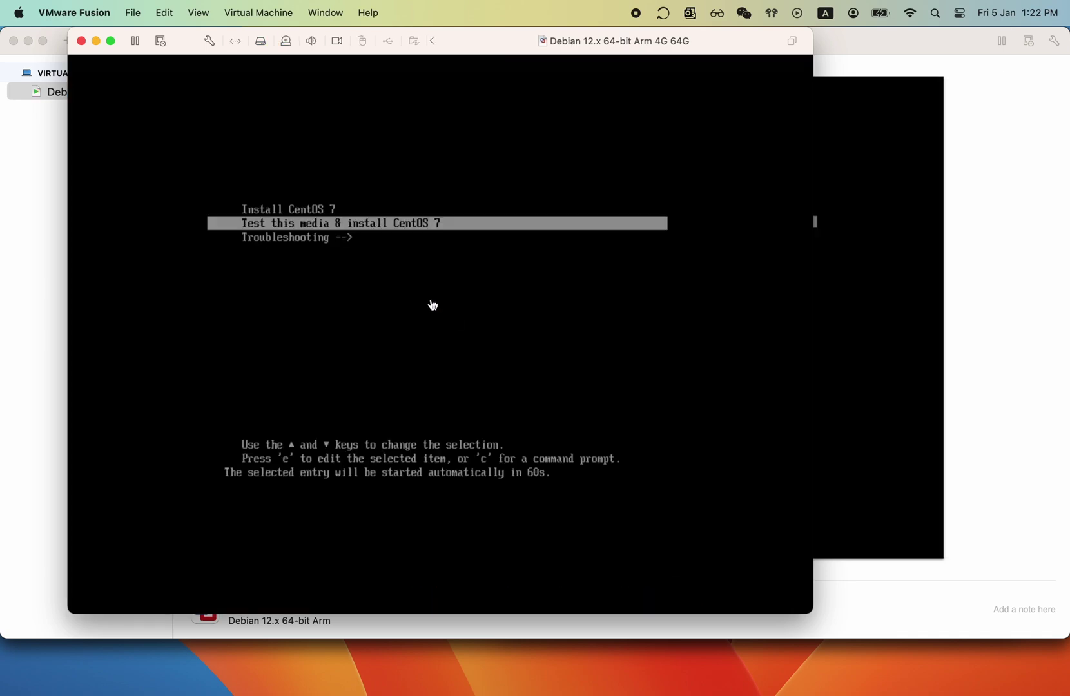
left_click(392, 347)
key("Up")
key("Return")
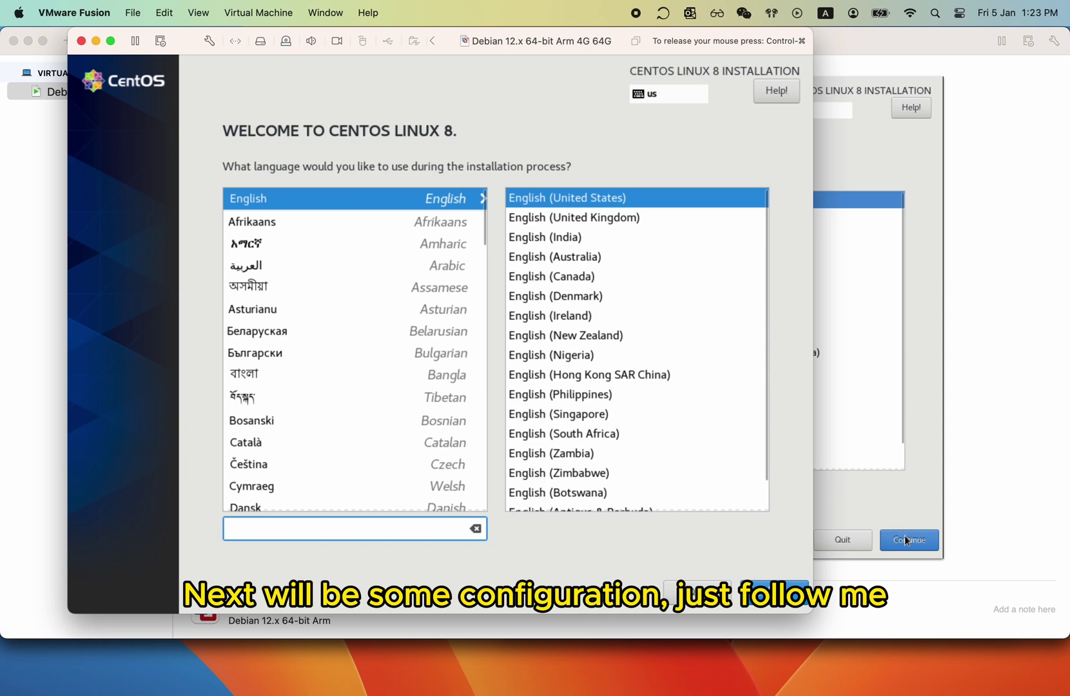
Keep English and choose GNOME Desktop as the software selection
left_click(905, 540)
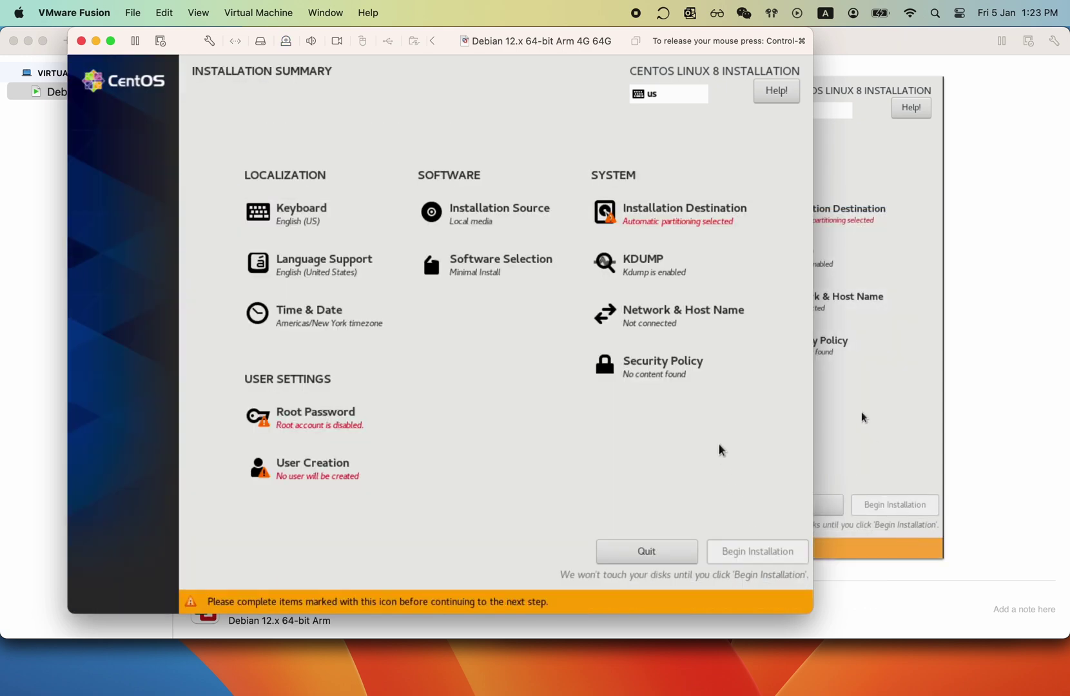
left_click(485, 271)
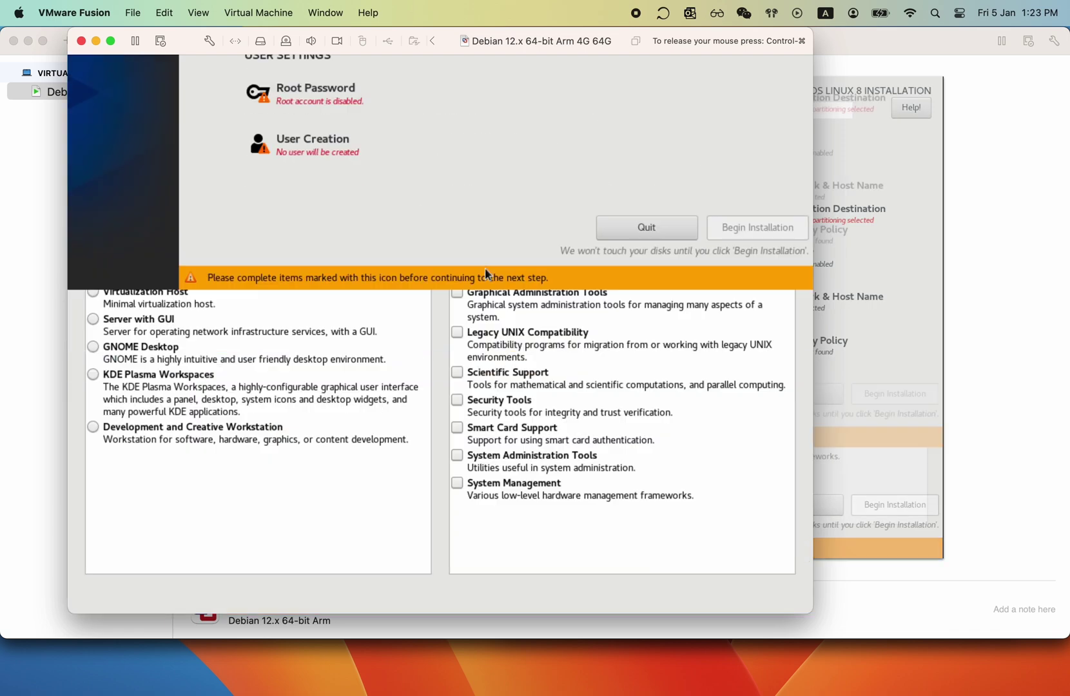
left_click(94, 348)
left_click(96, 95)
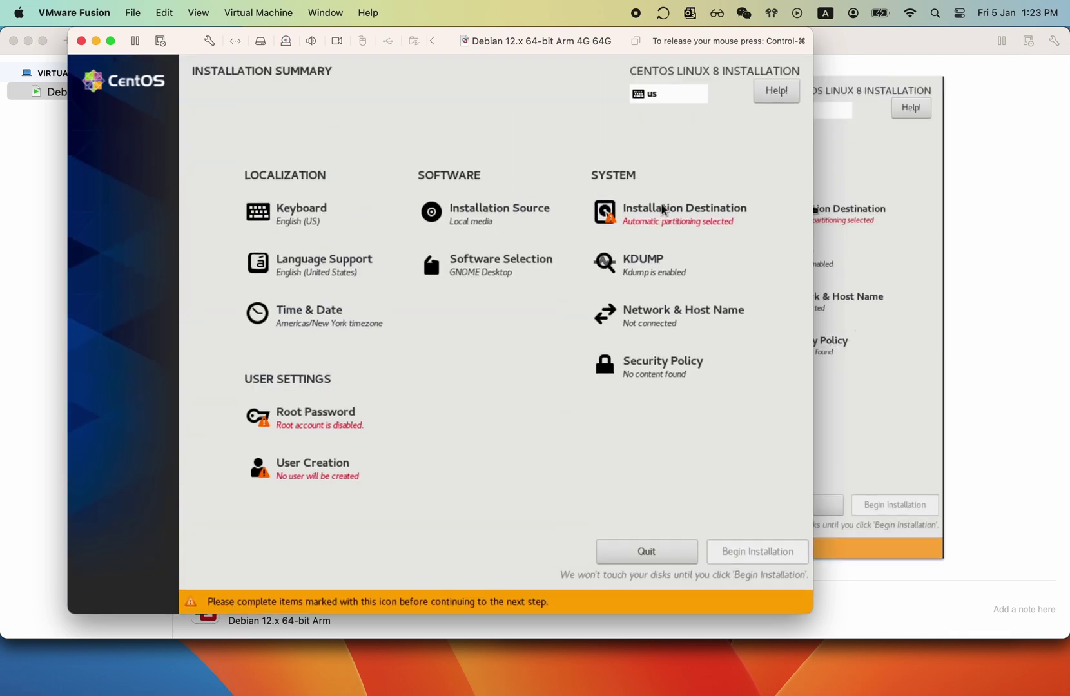
Select the 64 GiB NVMe disk as the installation destination
left_click(662, 207)
left_click(267, 221)
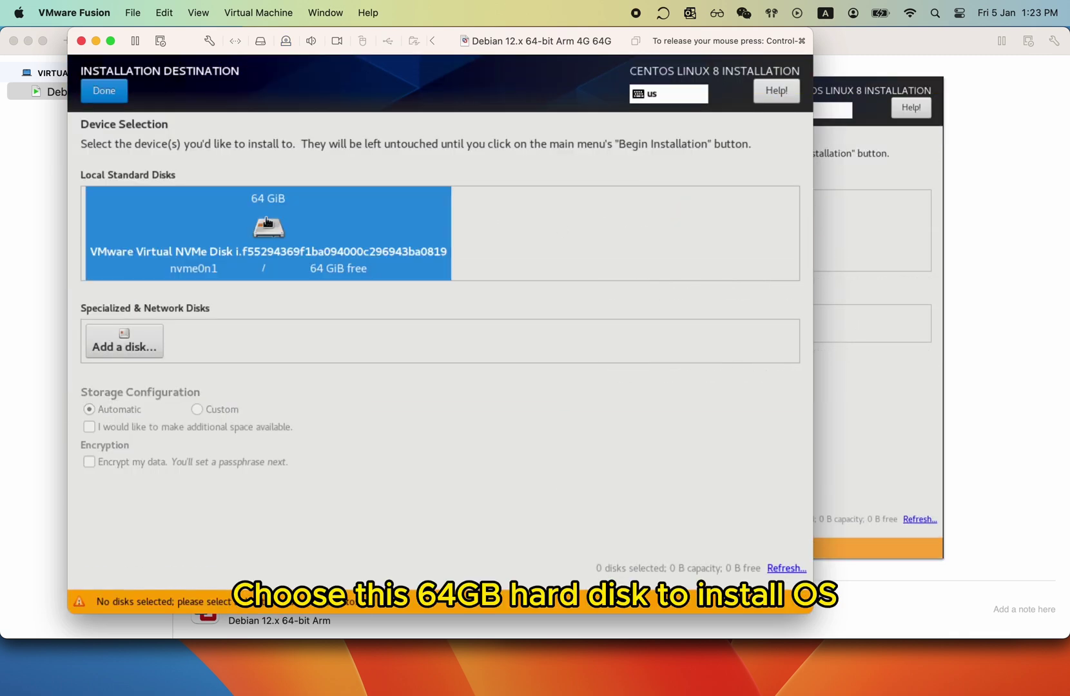
left_click(267, 221)
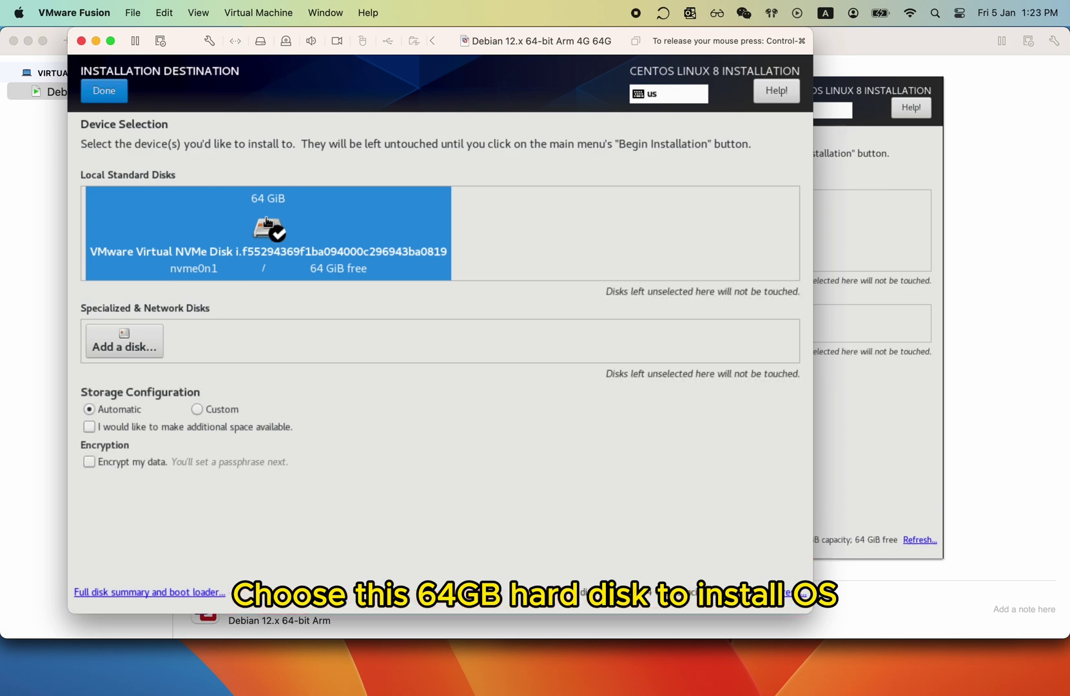
left_click(116, 95)
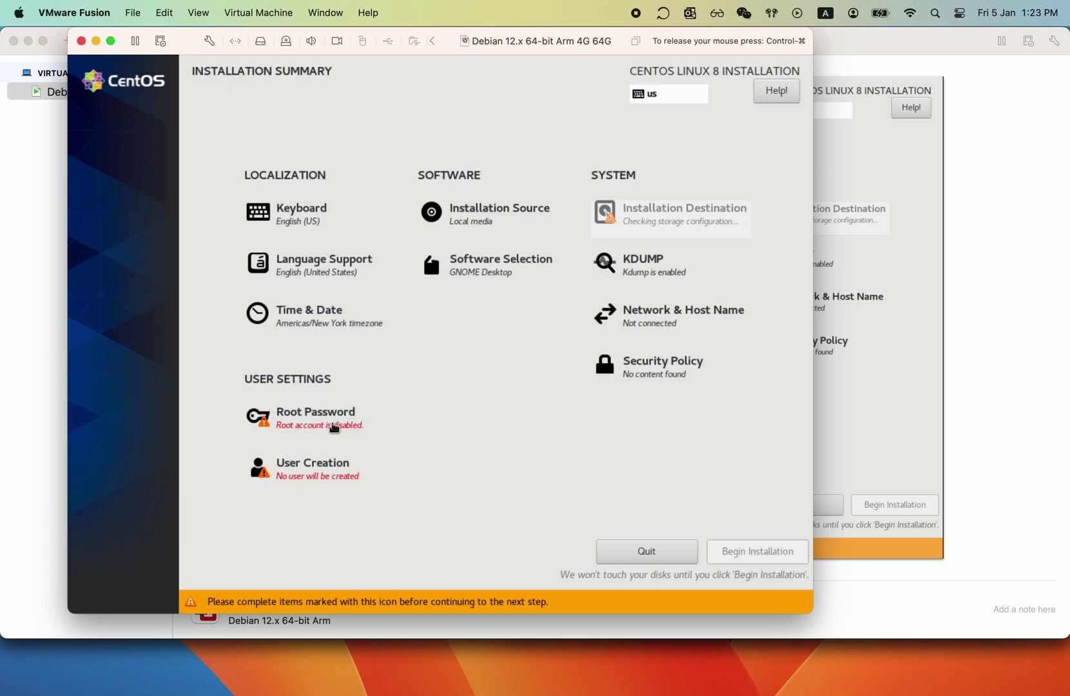
Set and confirm the root password, accepting the weak-password warning
left_click(331, 425)
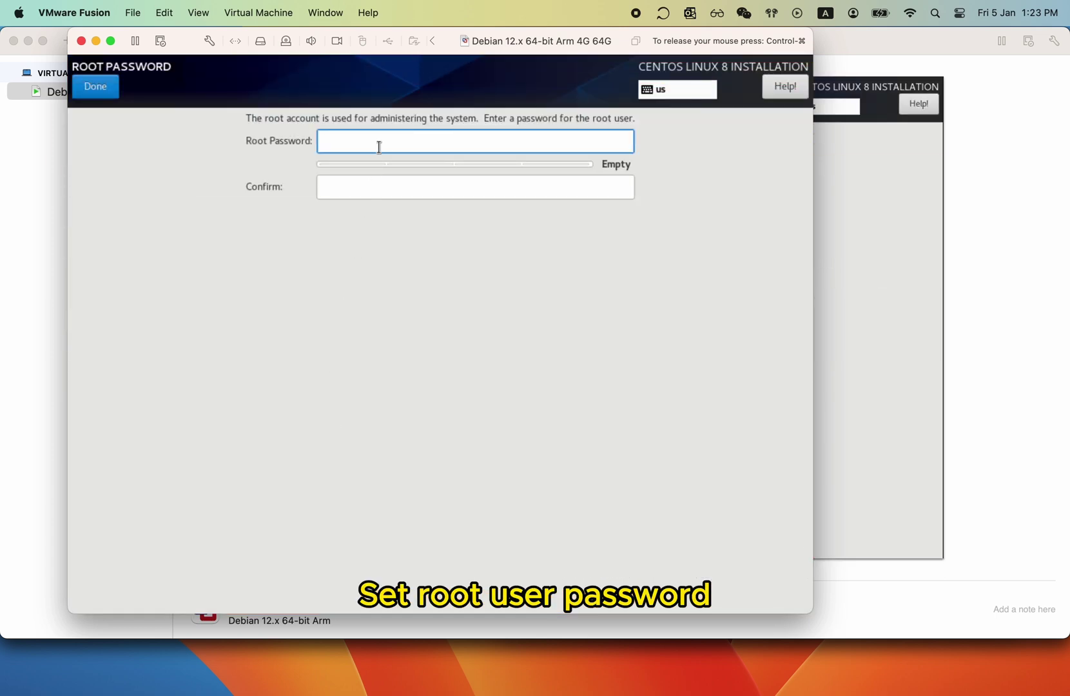
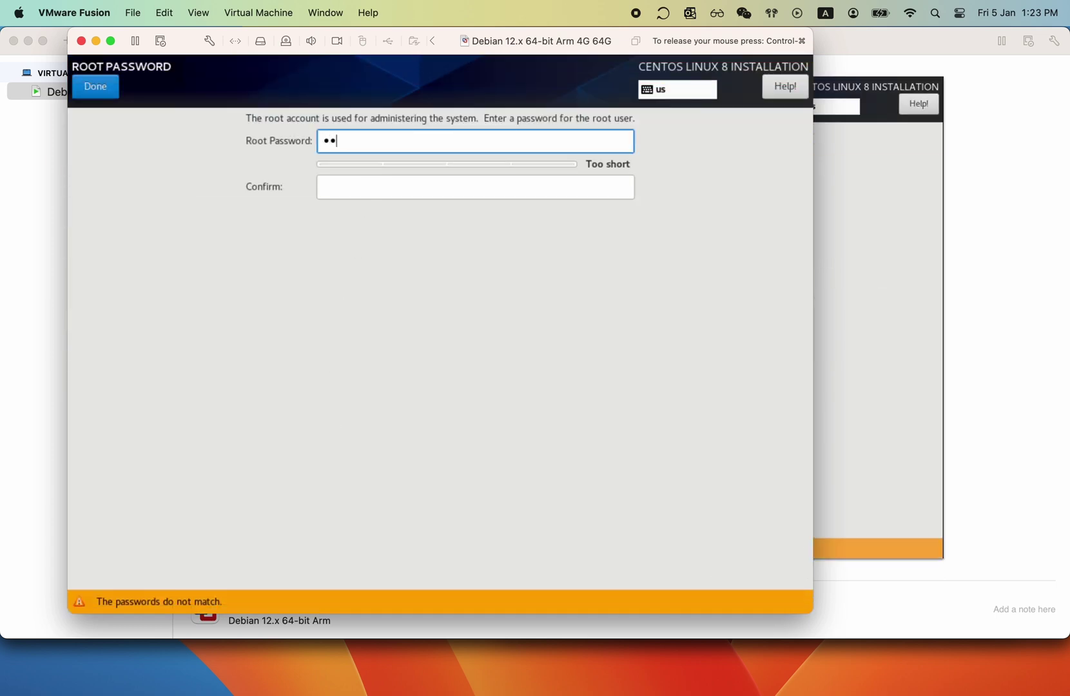
left_click(343, 188)
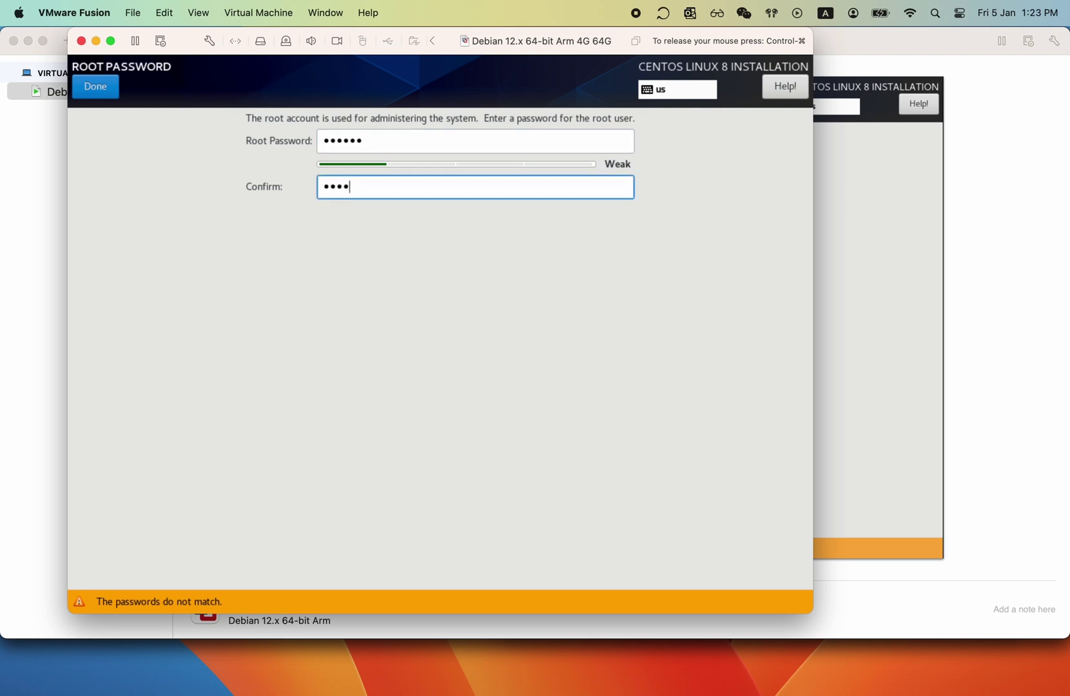
left_click(97, 85)
left_click(96, 85)
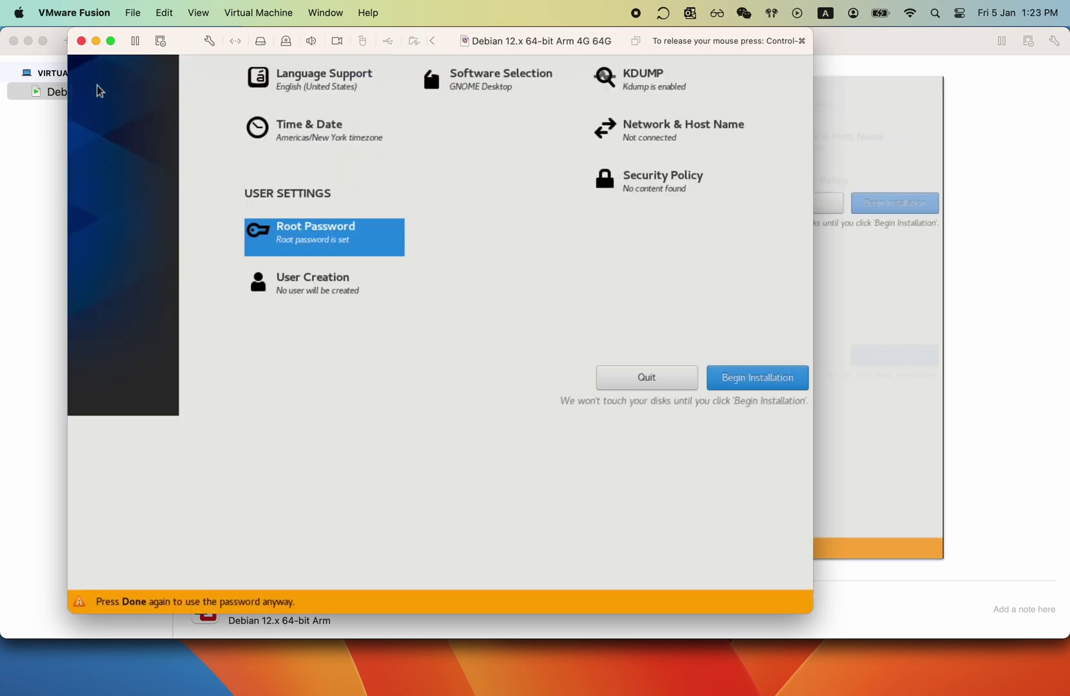
Create a normal user with a username and confirmed password, accepting the weak-password warning
left_click(344, 491)
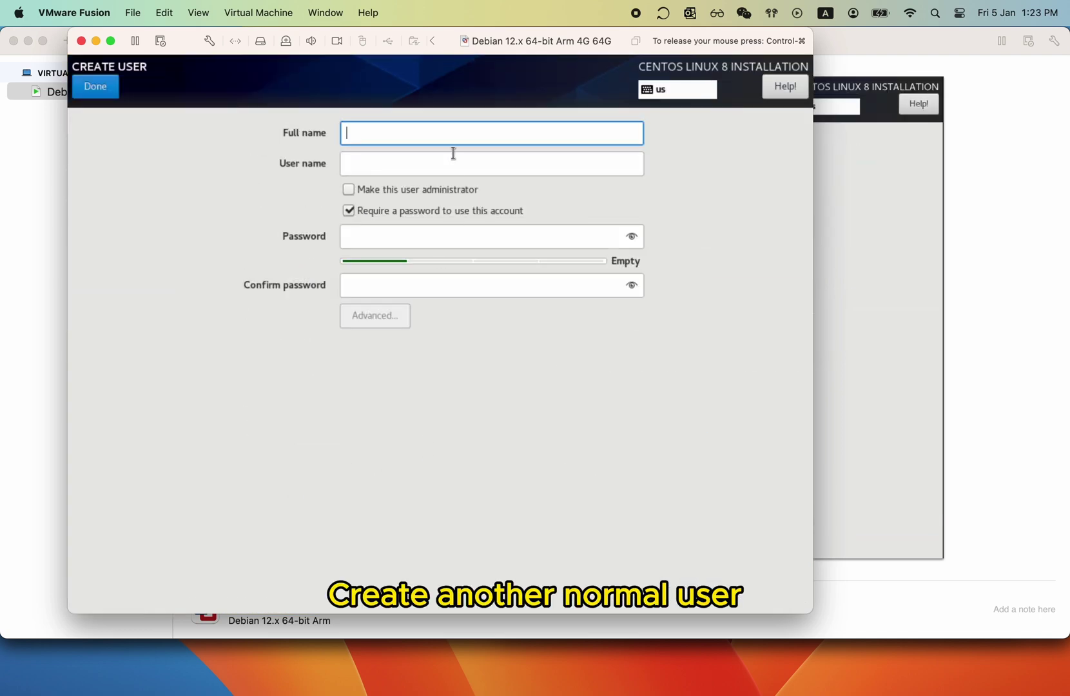
type("jacob")
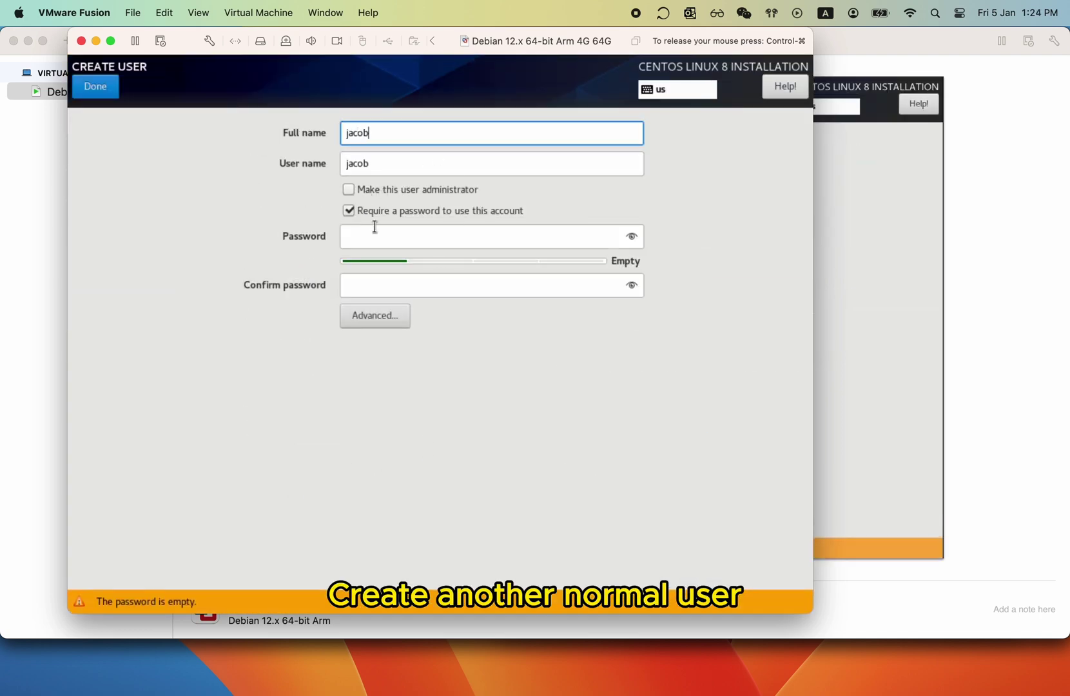
left_click(365, 240)
type("******")
left_click(371, 293)
type("***")
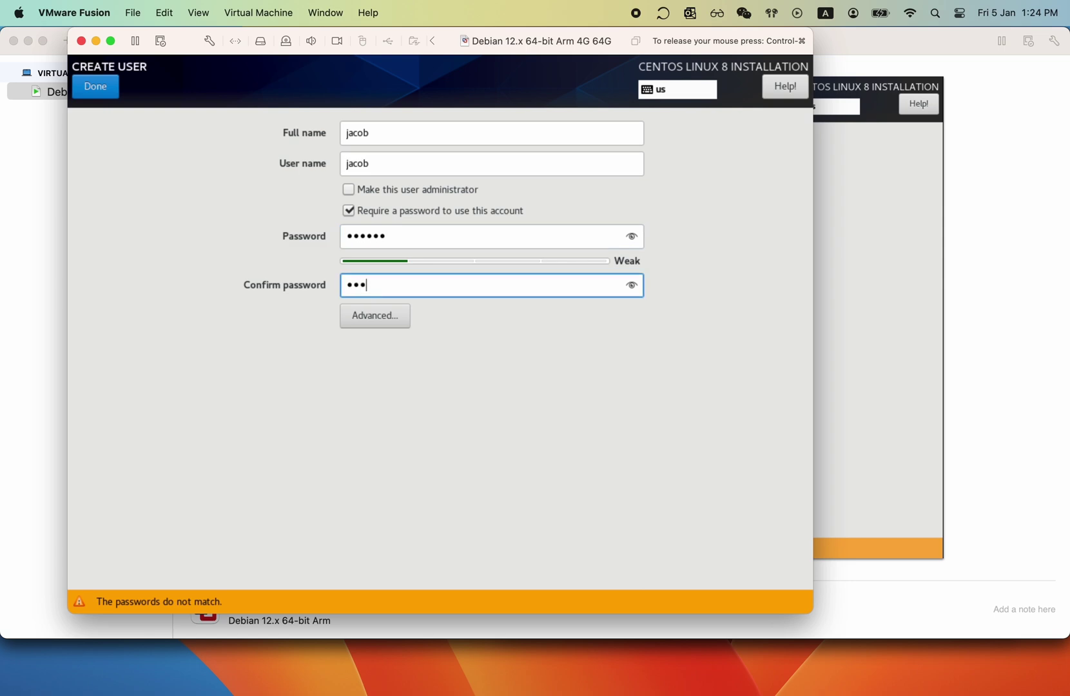
type("***")
left_click(93, 89)
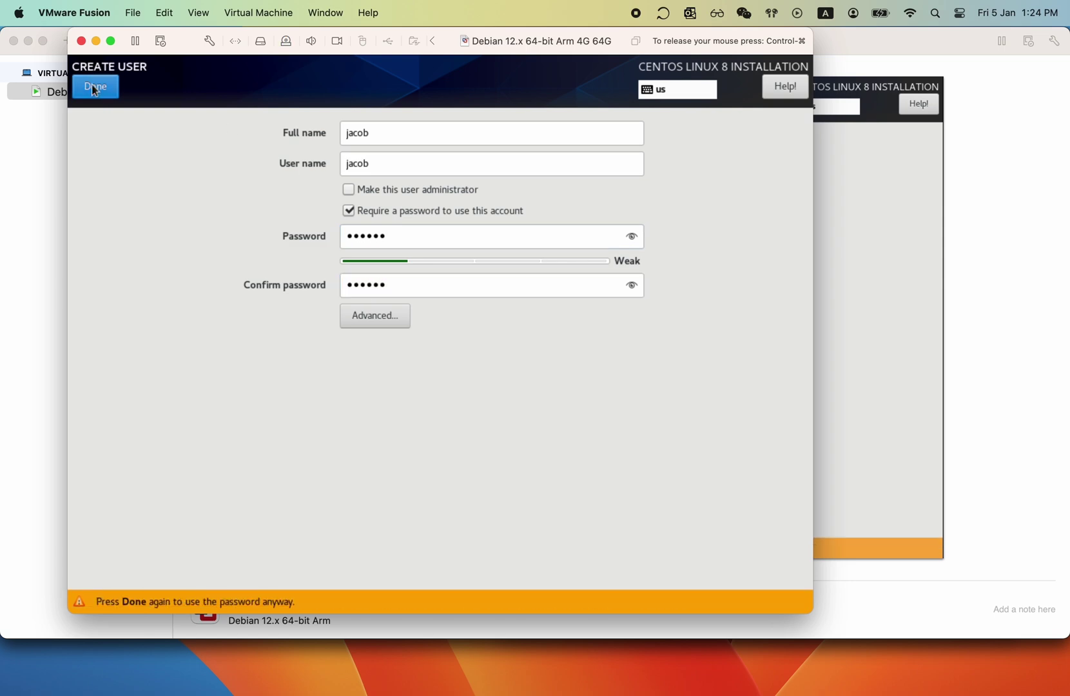
left_click(94, 86)
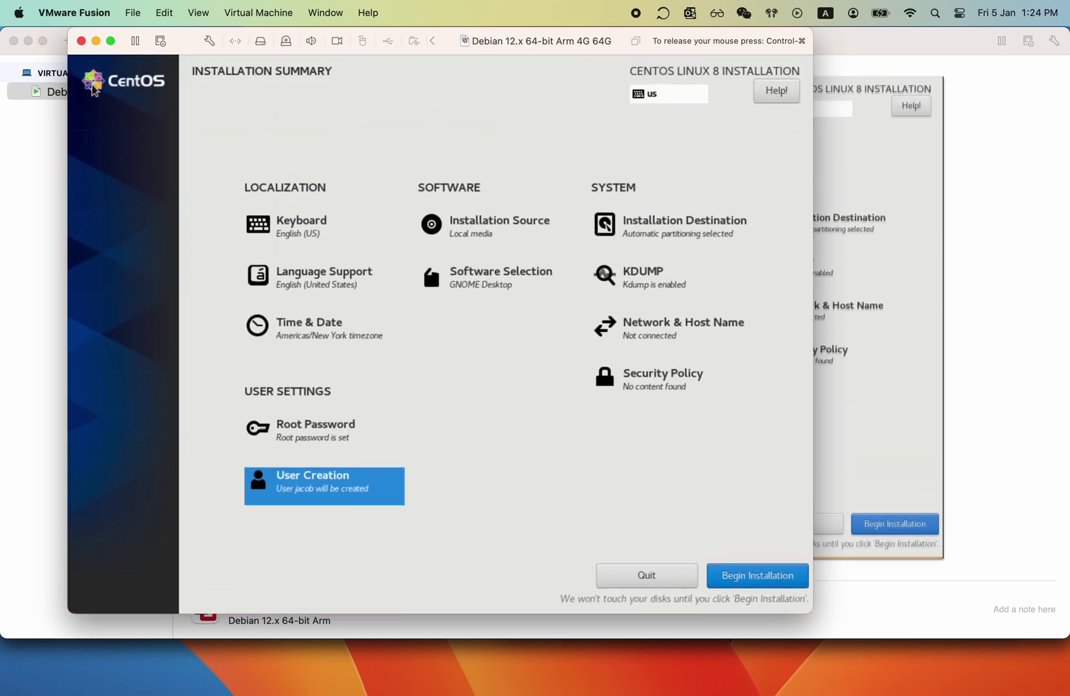
Connect the ens160 Ethernet and set the host name to vm1
left_click(676, 329)
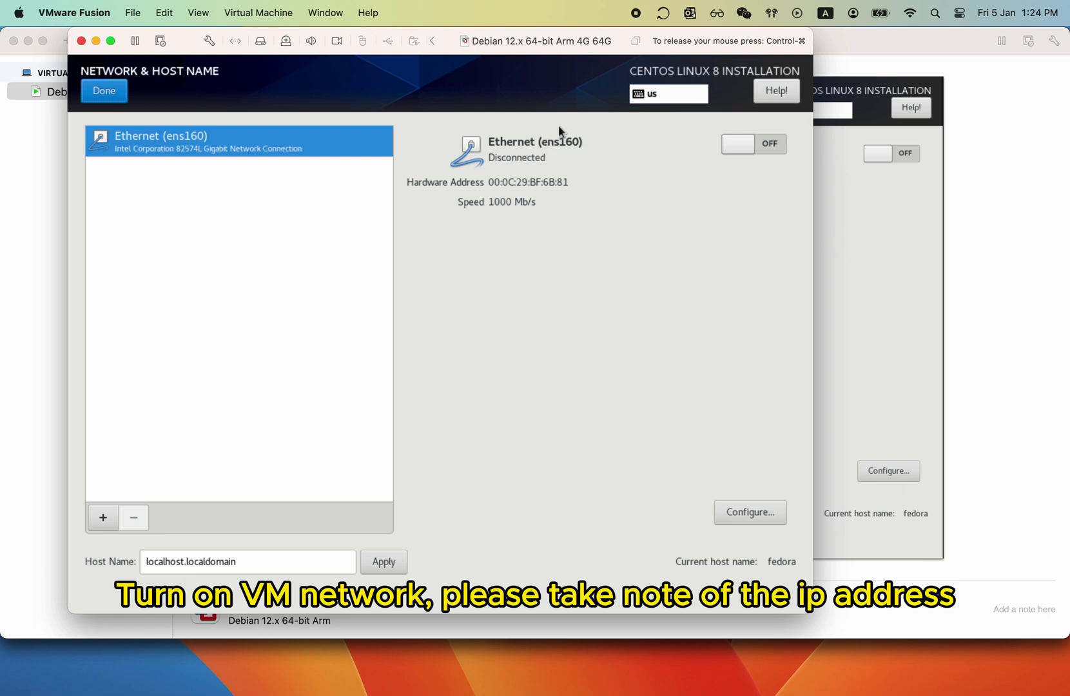
left_click(761, 149)
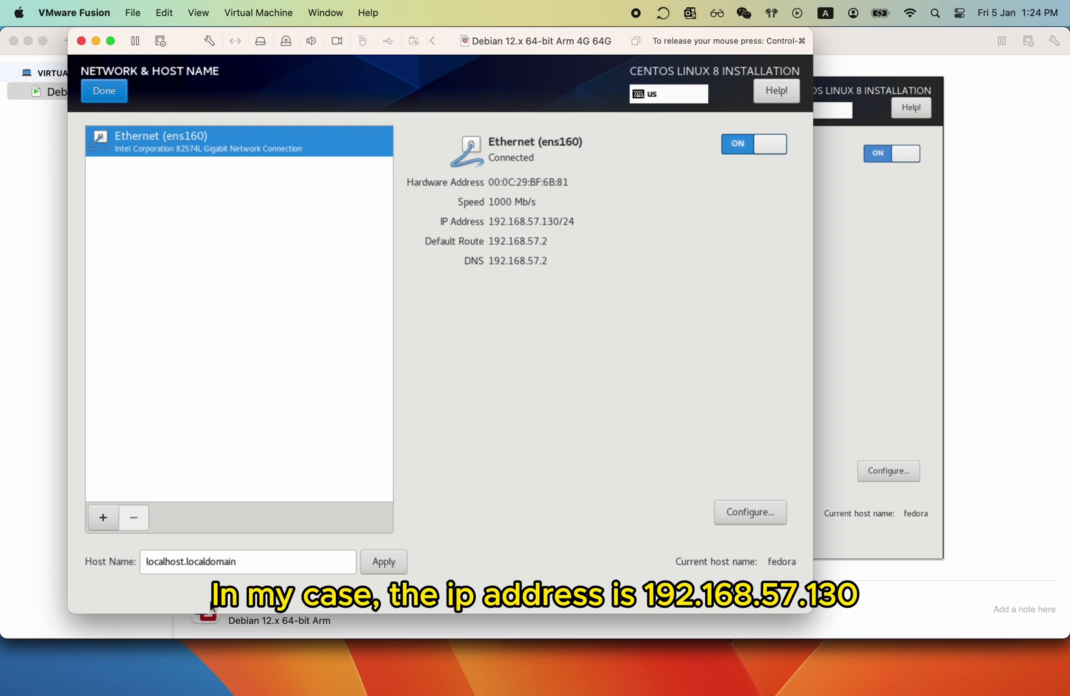
triple_click(244, 560)
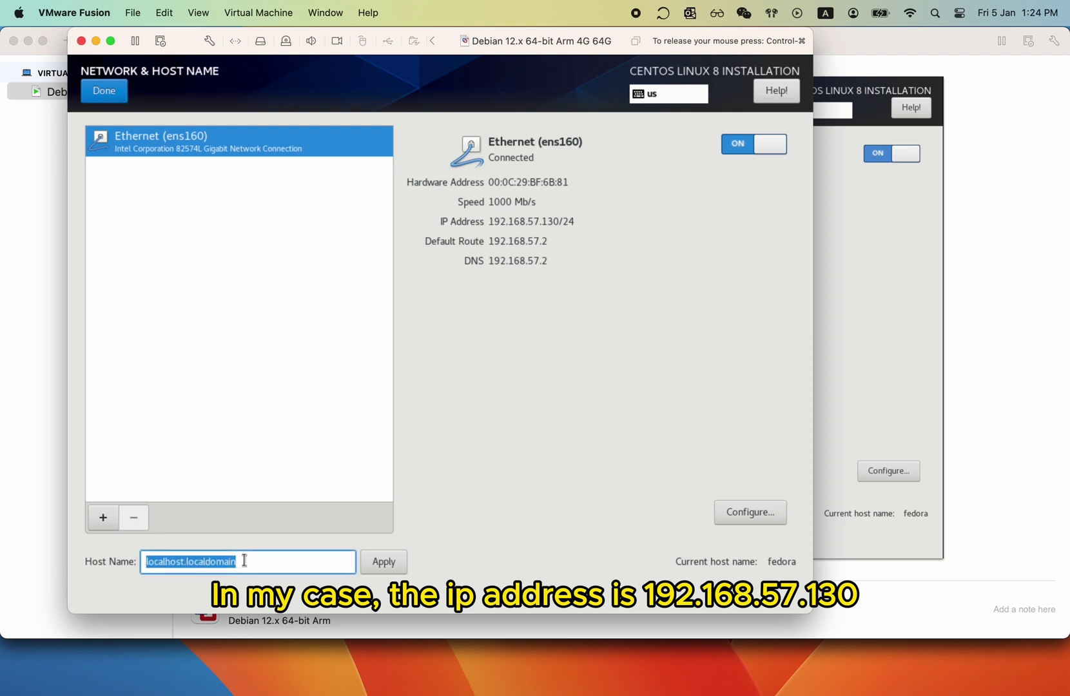
type("vm1")
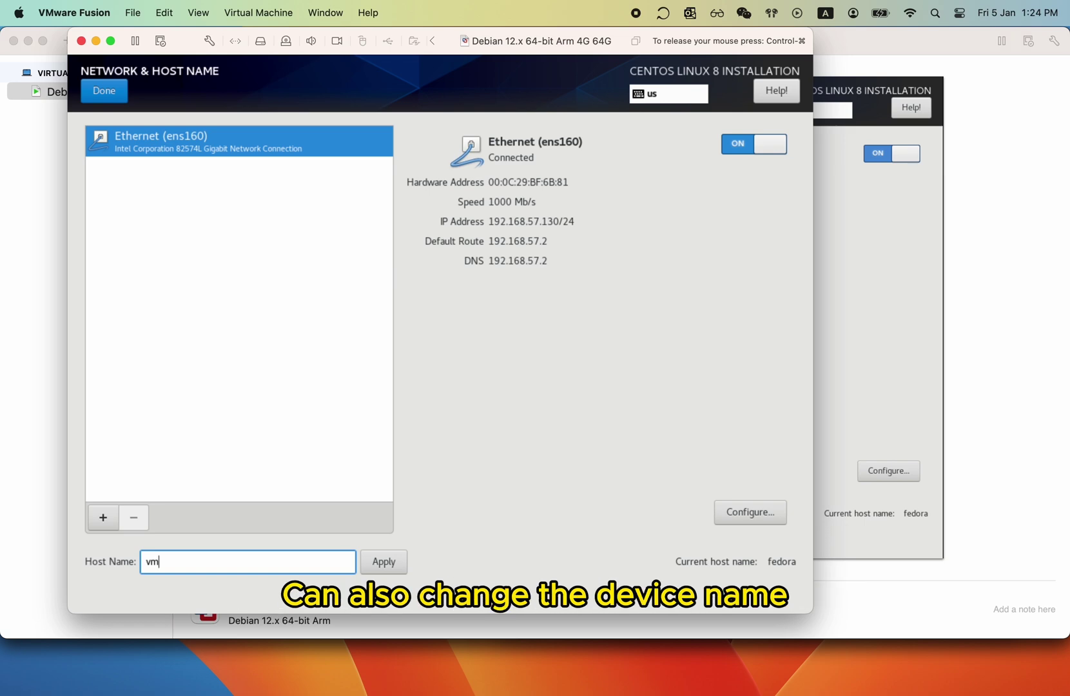
left_click(398, 563)
left_click(113, 92)
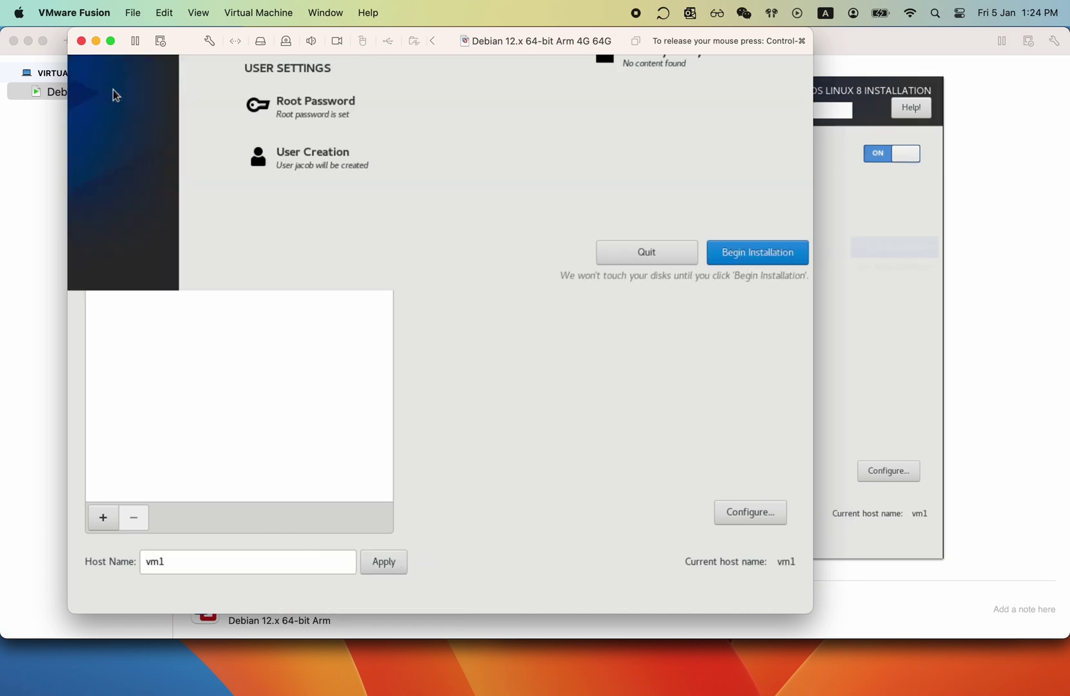
Set the time zone to Asia/Shanghai
left_click(338, 328)
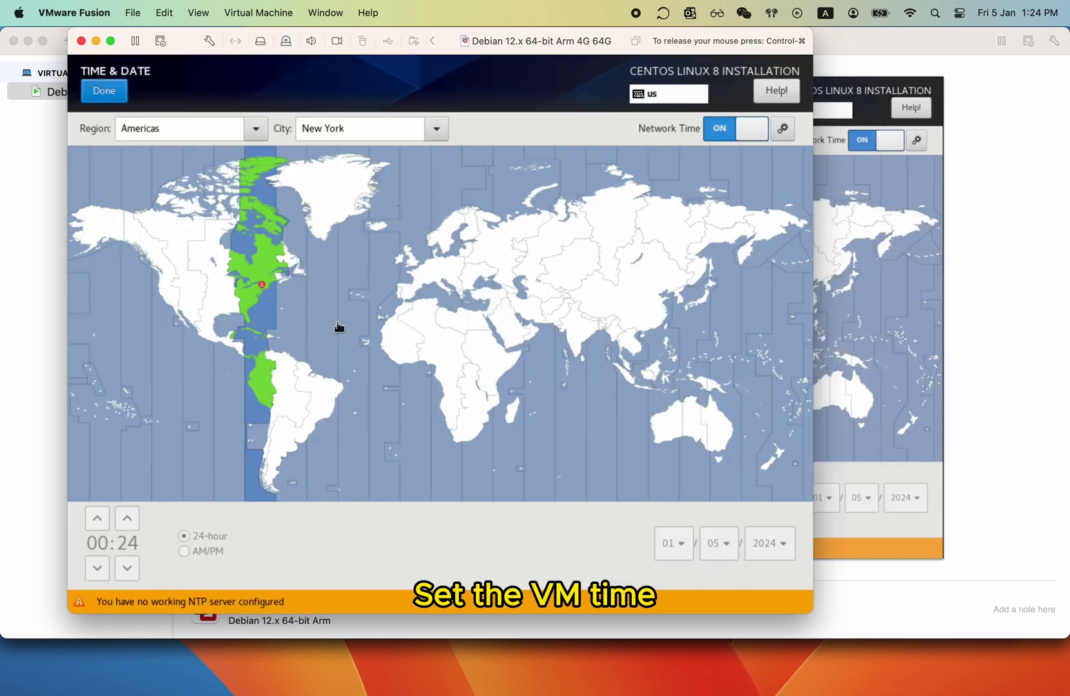
left_click(655, 316)
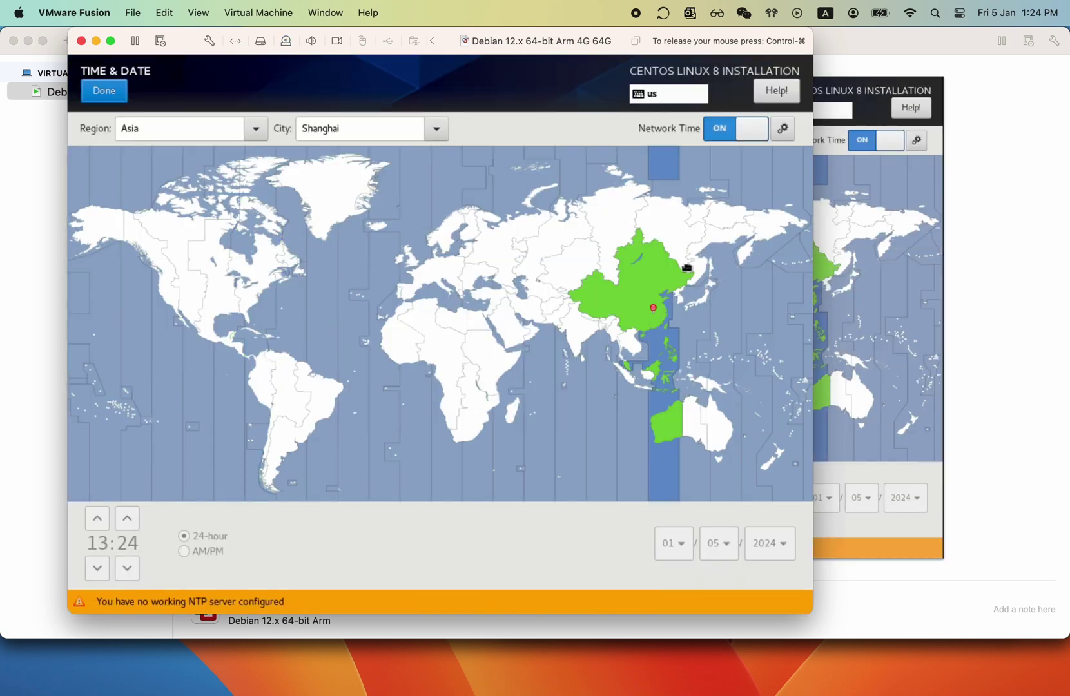
left_click(107, 91)
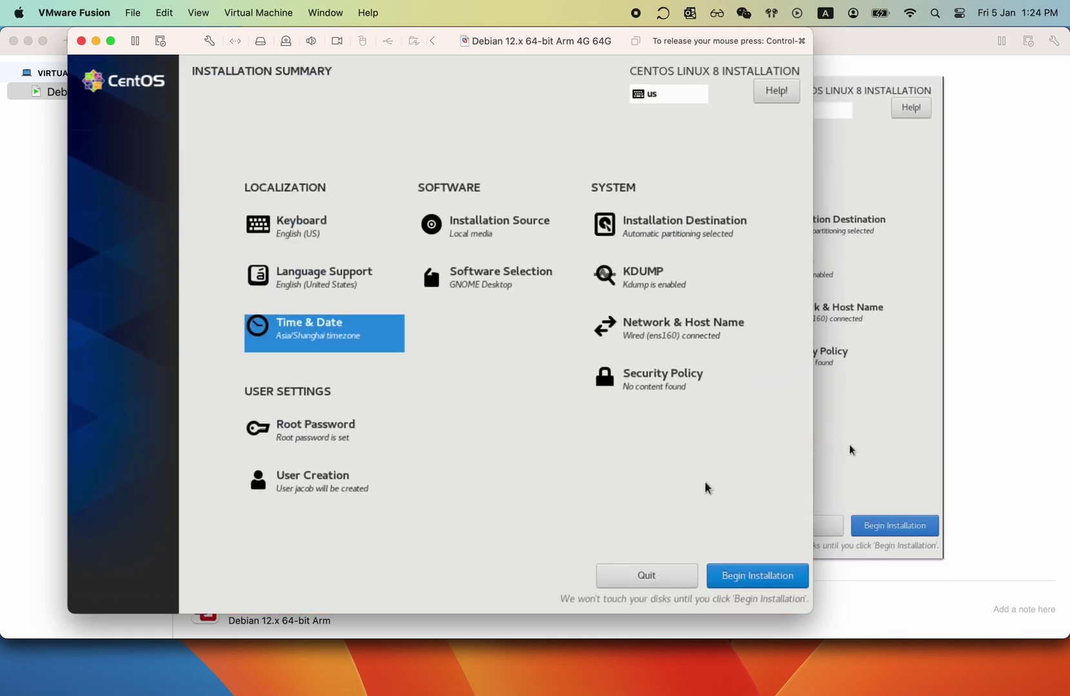
Begin the CentOS installation and reboot the VM once it completes
left_click(745, 576)
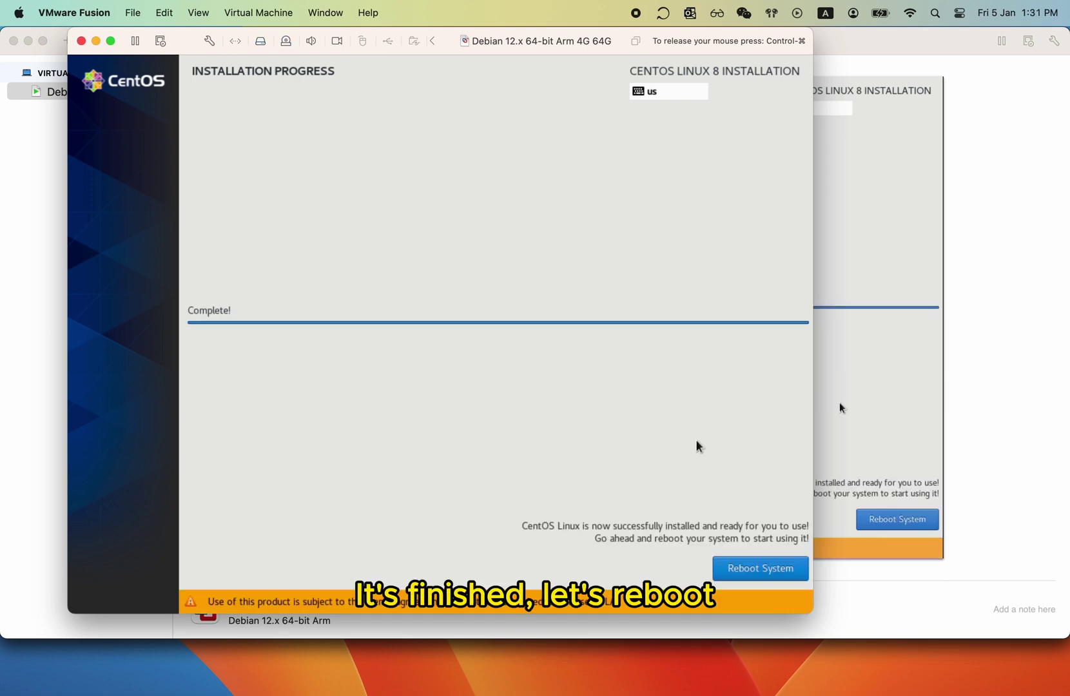
left_click(743, 564)
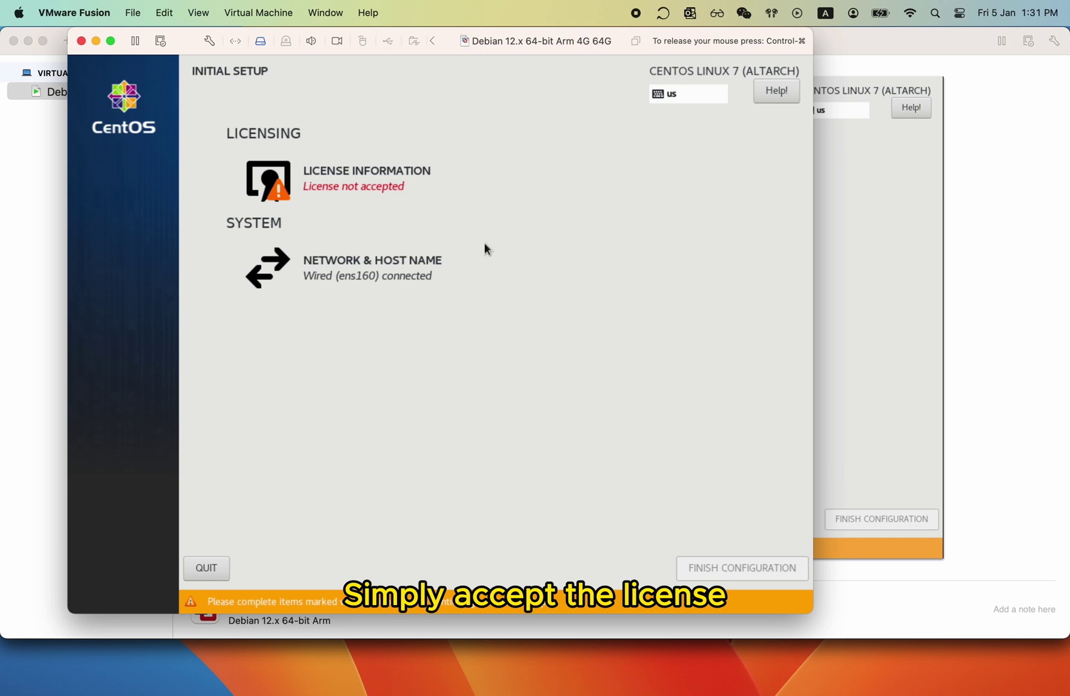
Accept the license, finish initial setup and sign in as the normal user
left_click(374, 183)
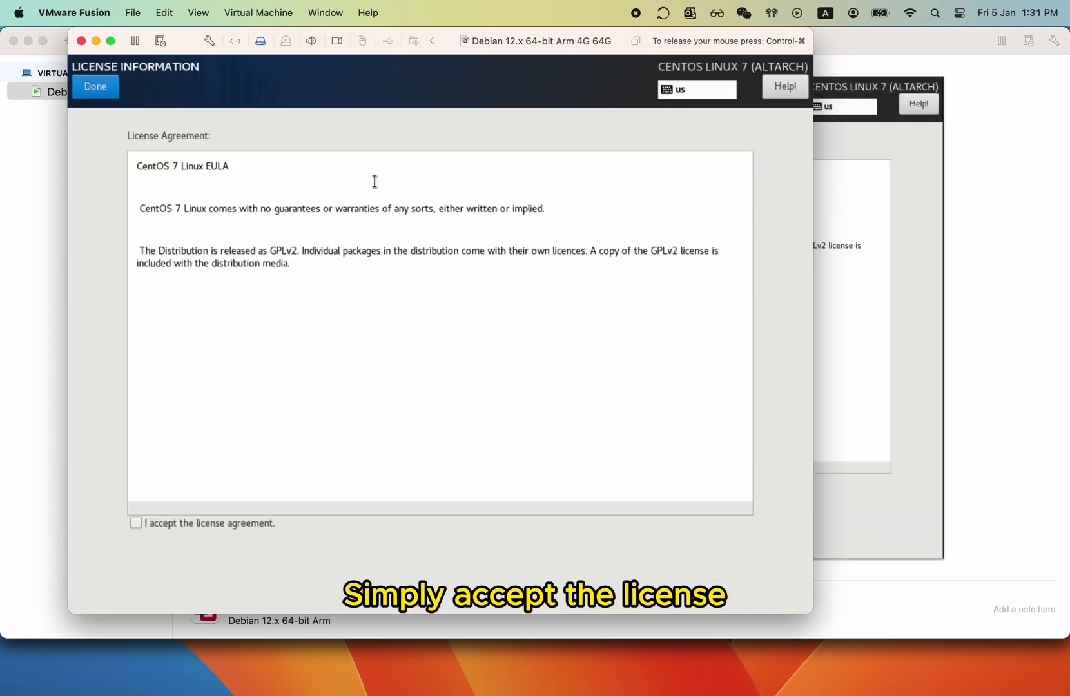
left_click(136, 523)
left_click(99, 85)
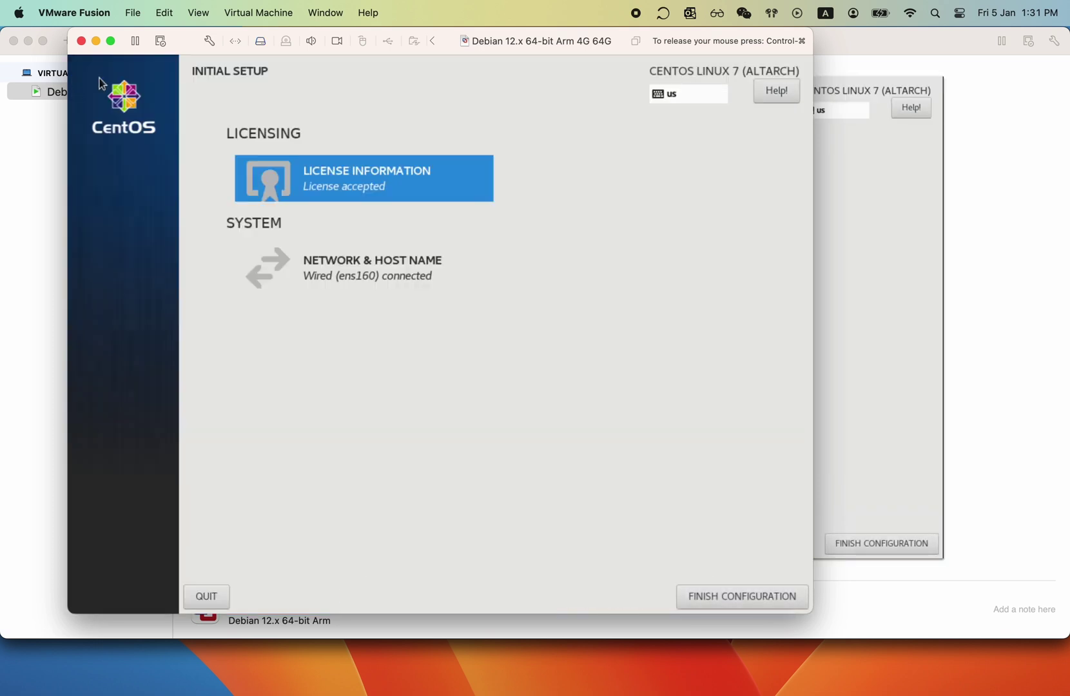
left_click(711, 592)
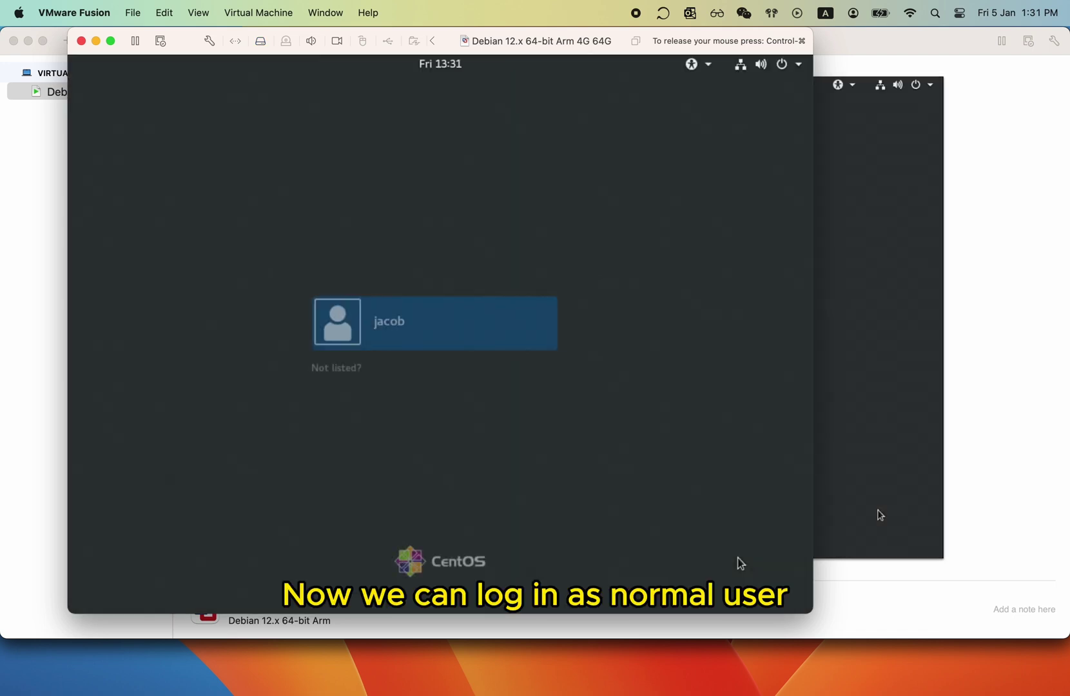
key("Return")
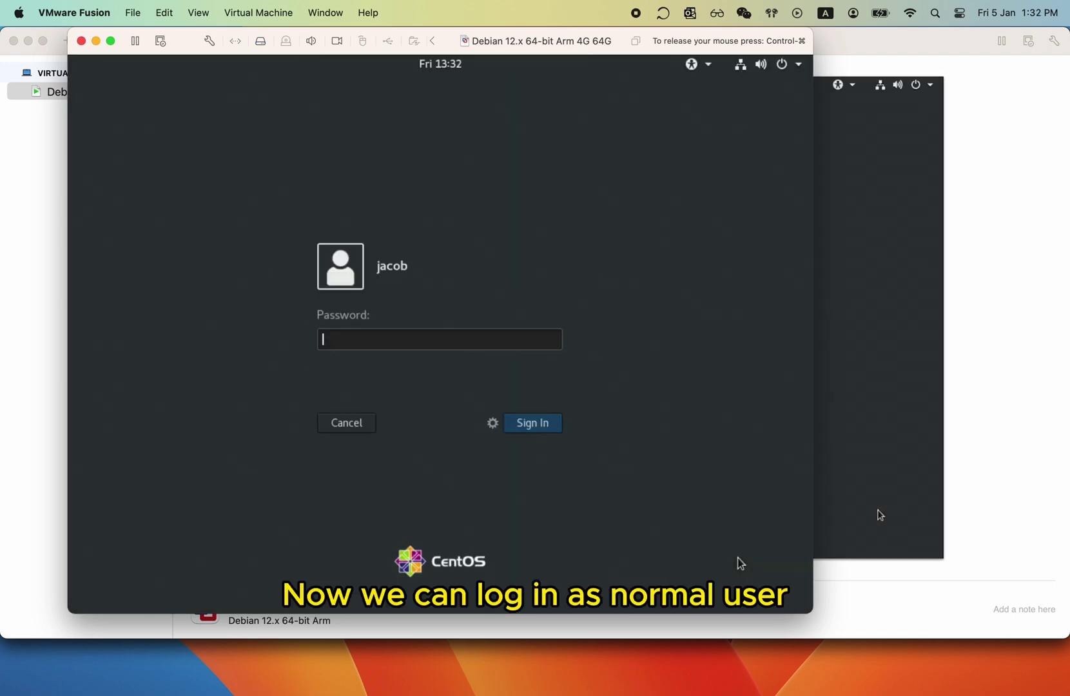
type("*****")
key("Return")
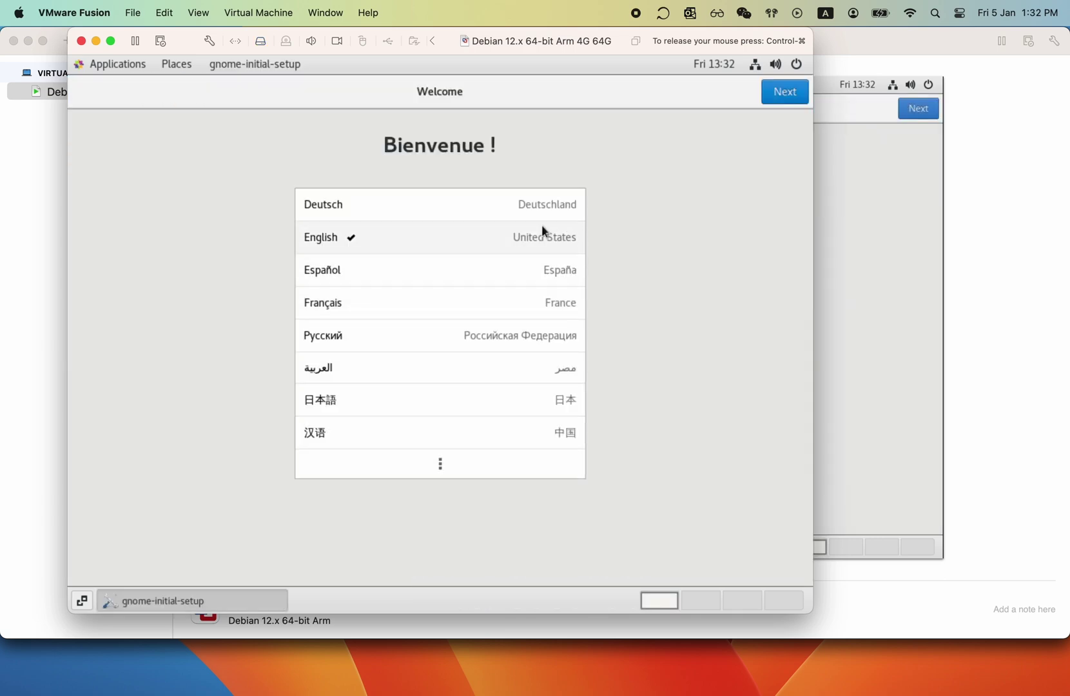
Skip through the language, privacy and online accounts pages, then close Getting Started
key("Return")
key("Return")
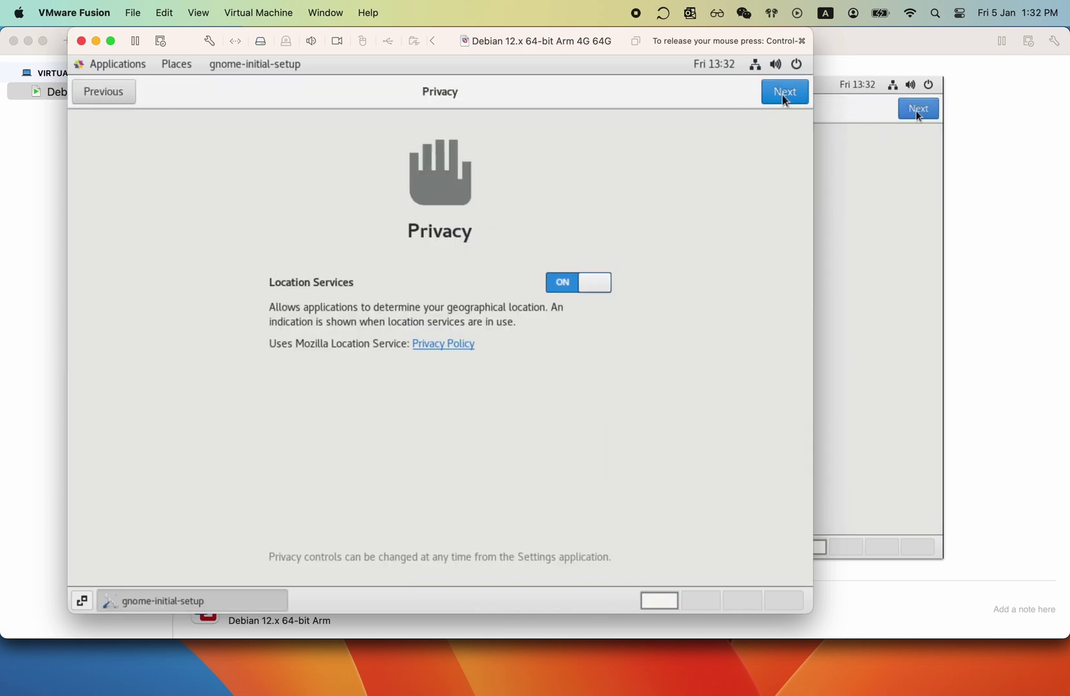
left_click(785, 96)
left_click(783, 95)
left_click(444, 459)
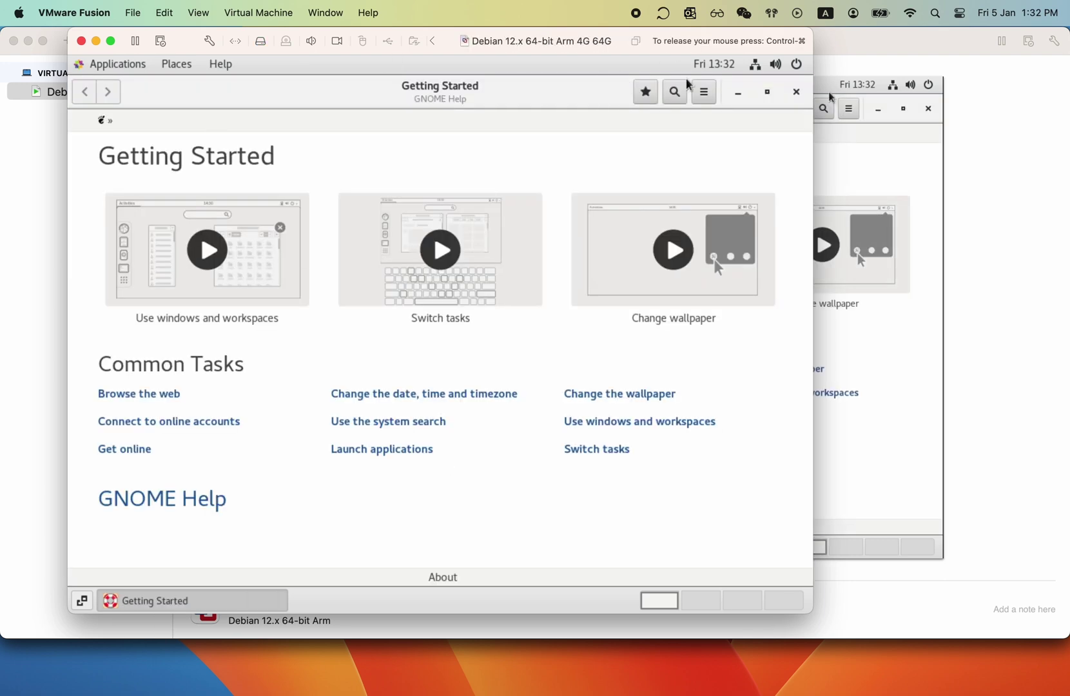
left_click(796, 92)
Open a desktop terminal, run ifconfig, and open ifcfg-ens160 in vi
right_click(488, 233)
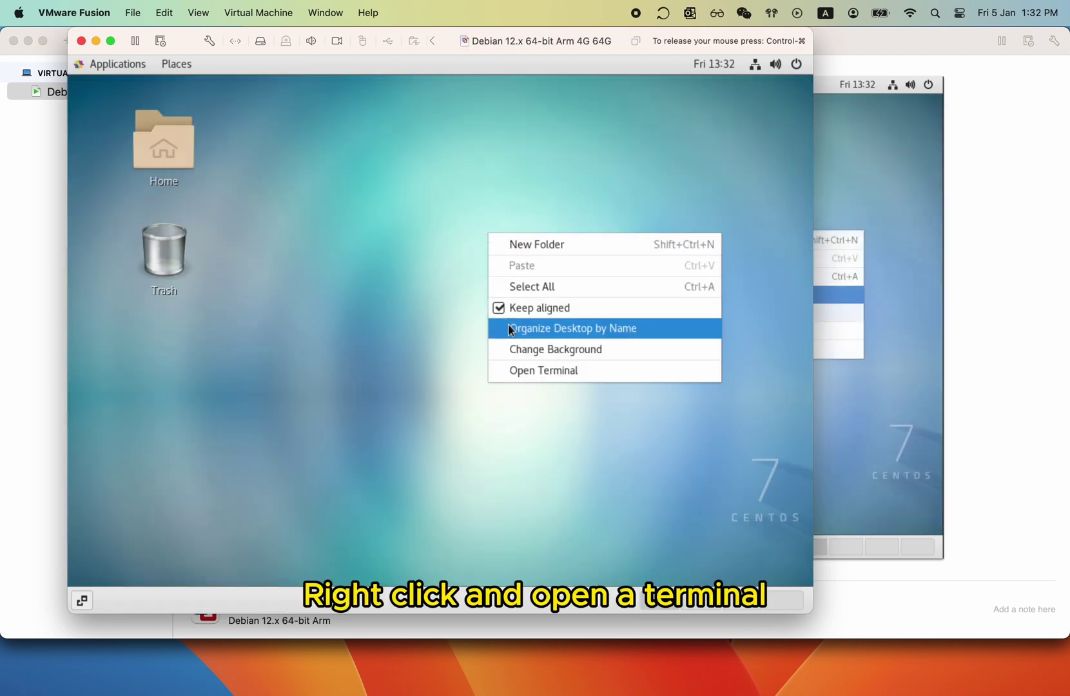
left_click(516, 371)
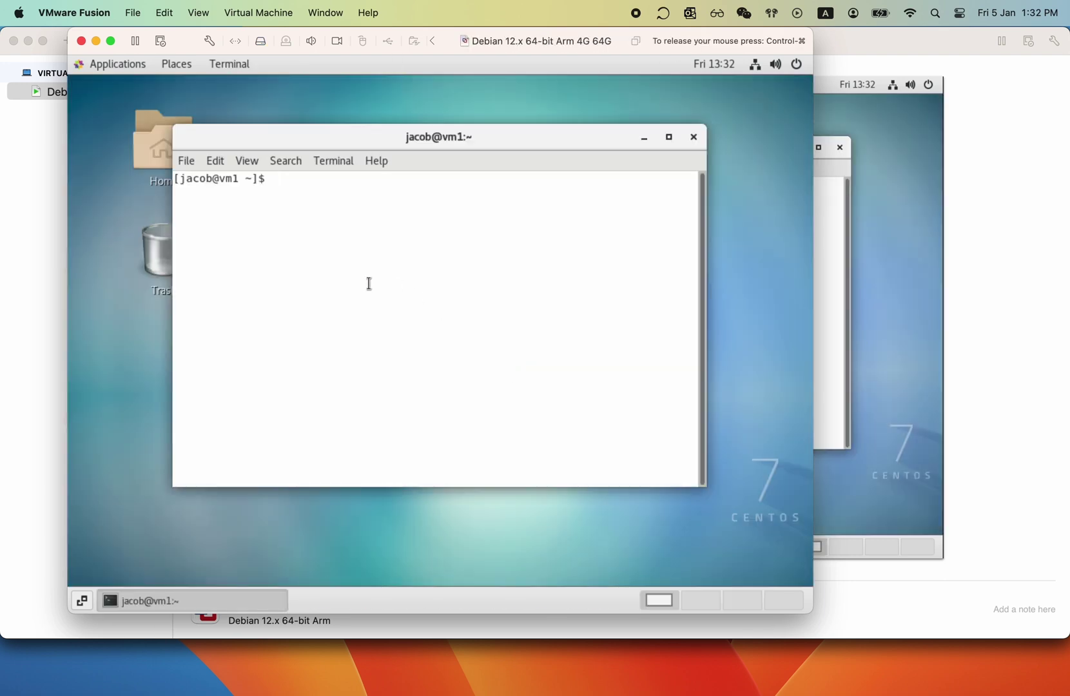
type("ifconfig")
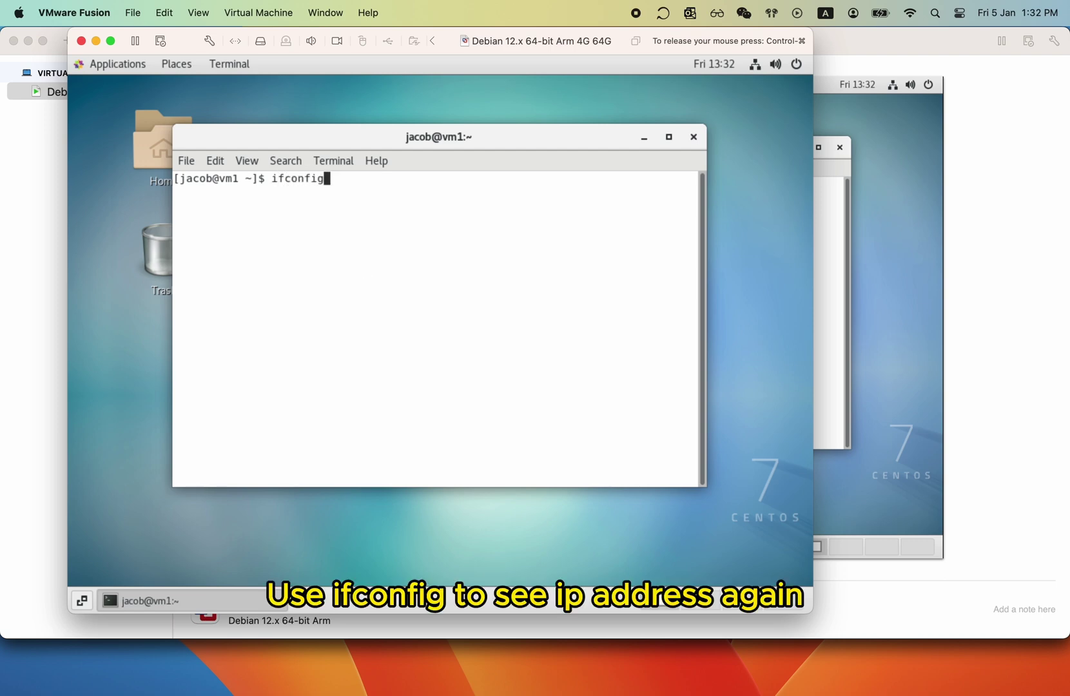
key("Return")
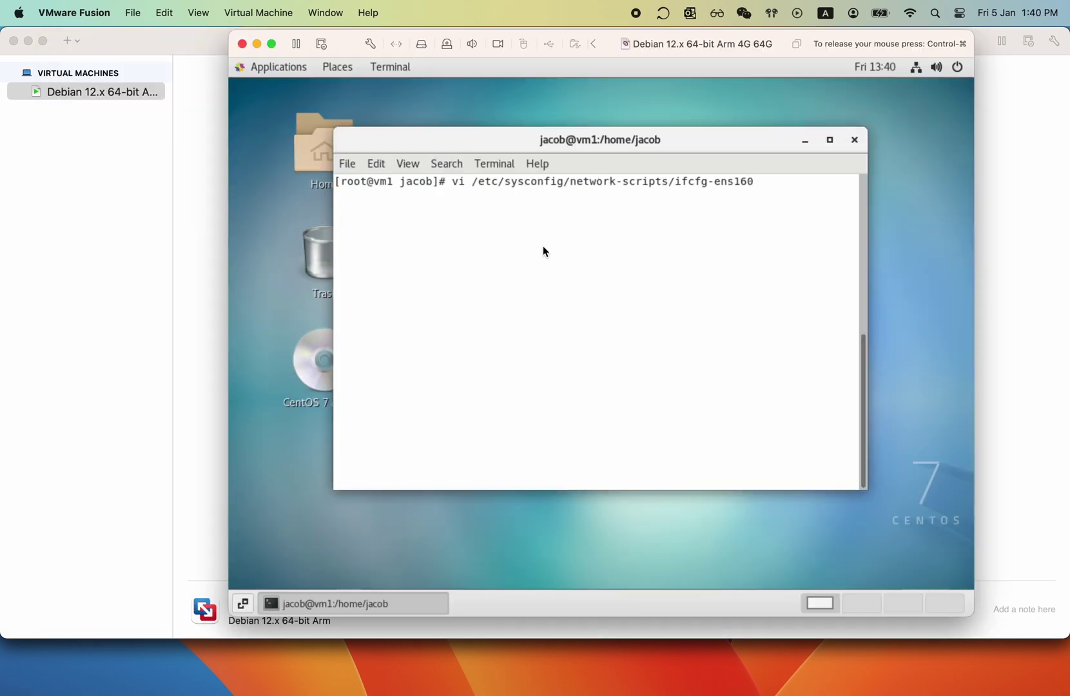
key("Return")
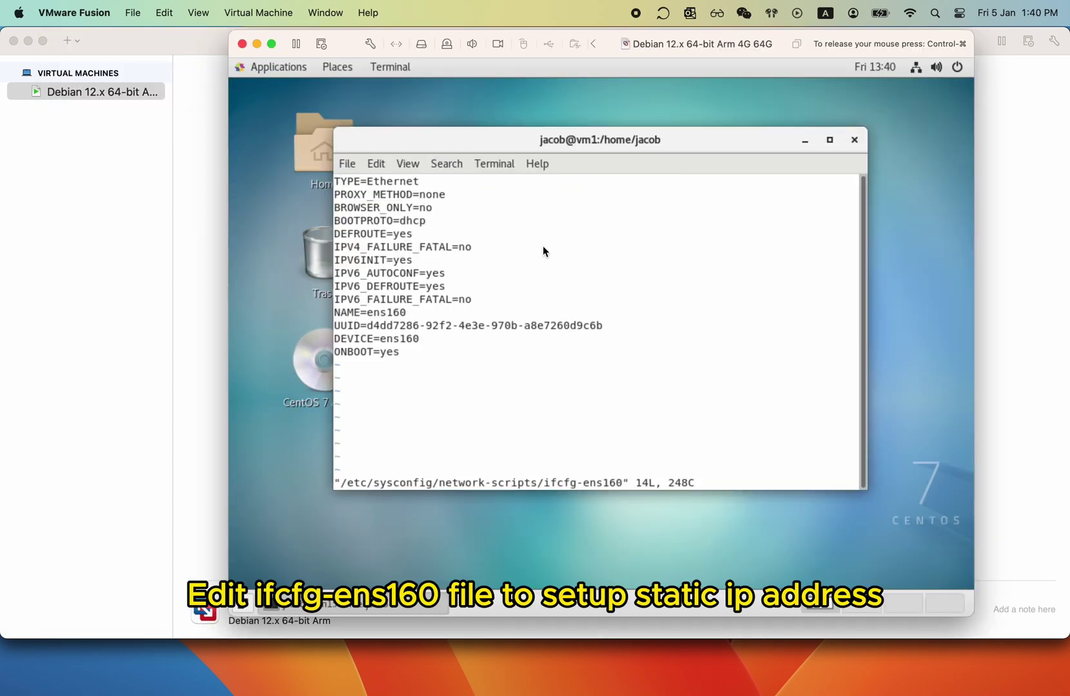
Change BOOTPROTO from dhcp to static and add IPADDR=192.168.57.130
key("Down")
key("Down")
key("Right")
key("Right")
key("Right")
key("Right")
key("Right")
key("Right")
key("Right")
key("Right")
key("Right")
key("Right")
key("Right")
key("Right")
key("a")
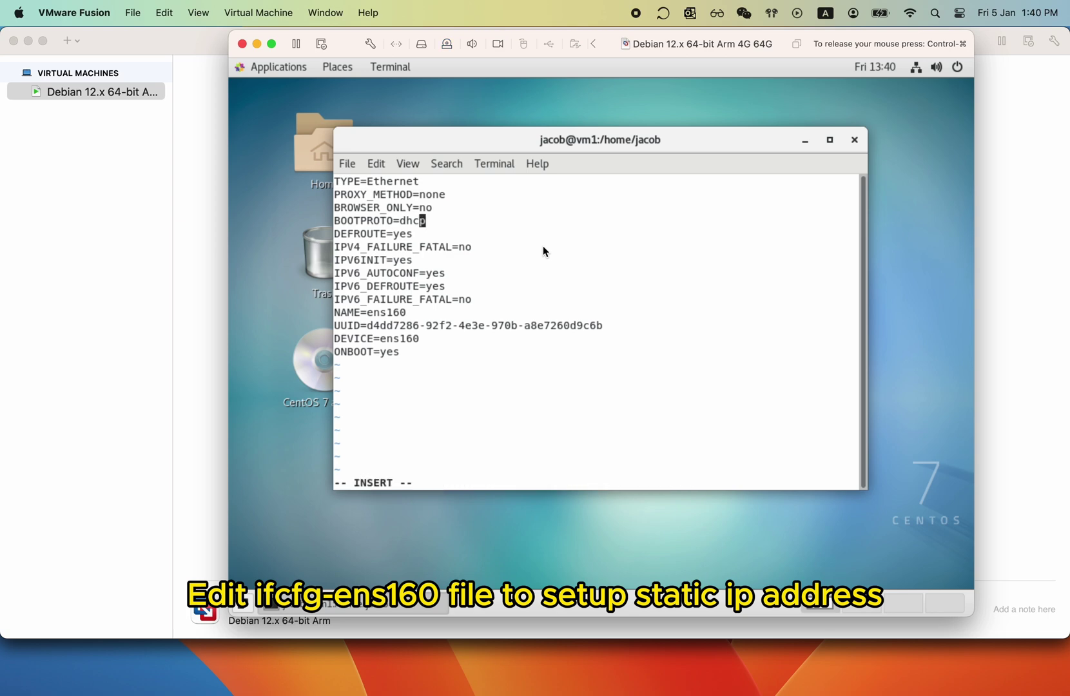
key("BackSpace")
key("BackSpace")
key("BackSpace")
type("static")
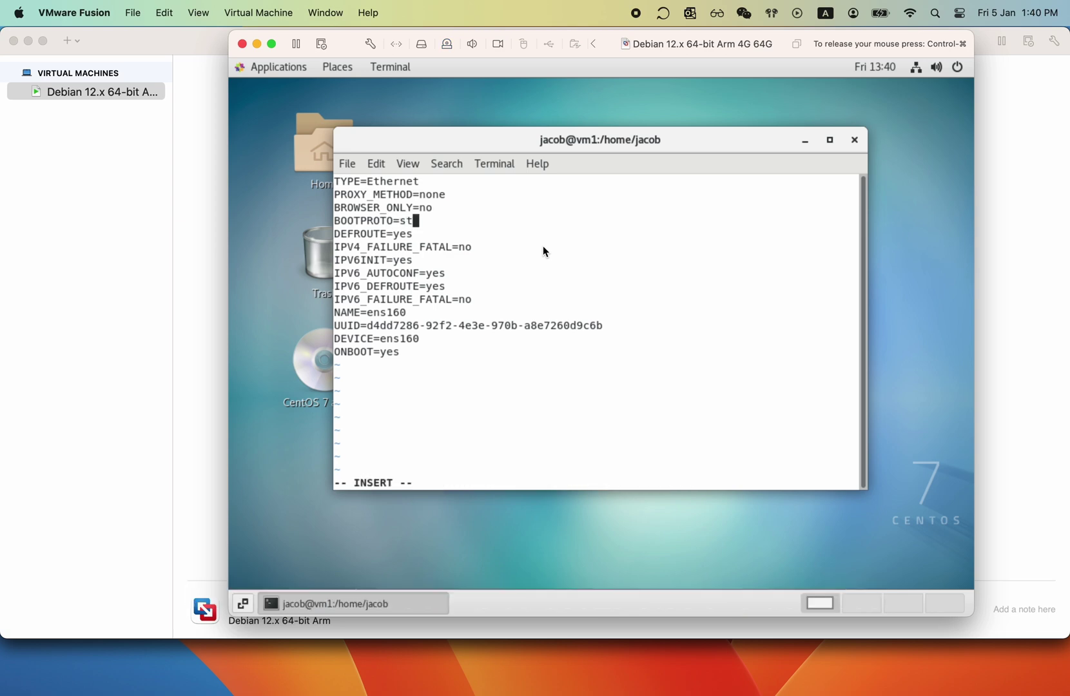
key("Return")
type("IPADD")
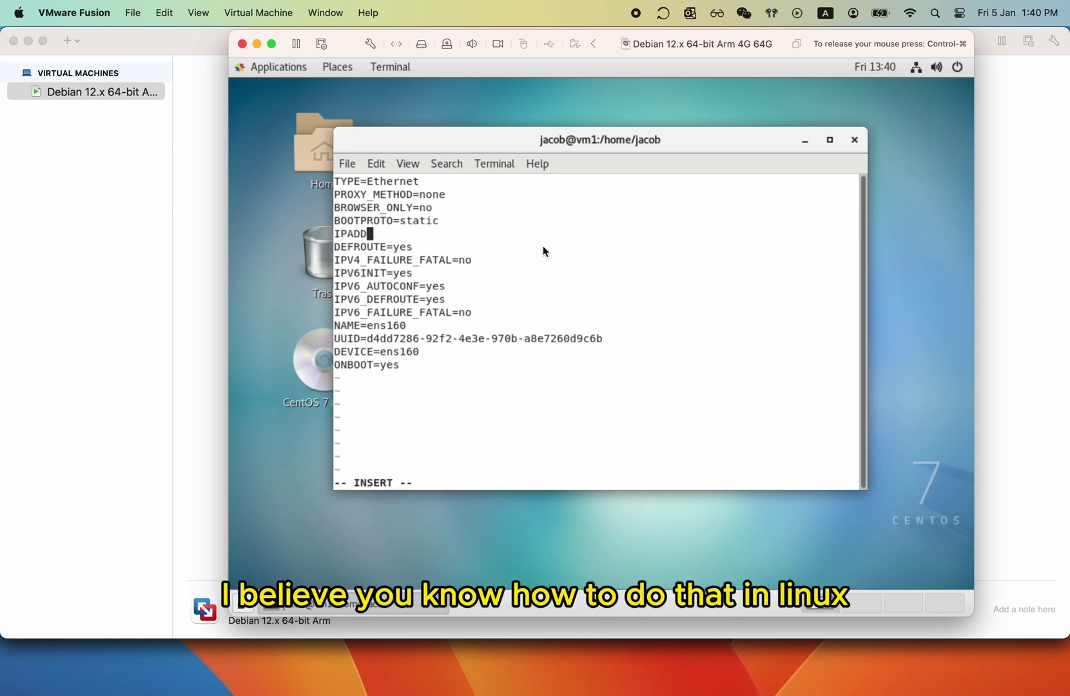
type("R=192.168.")
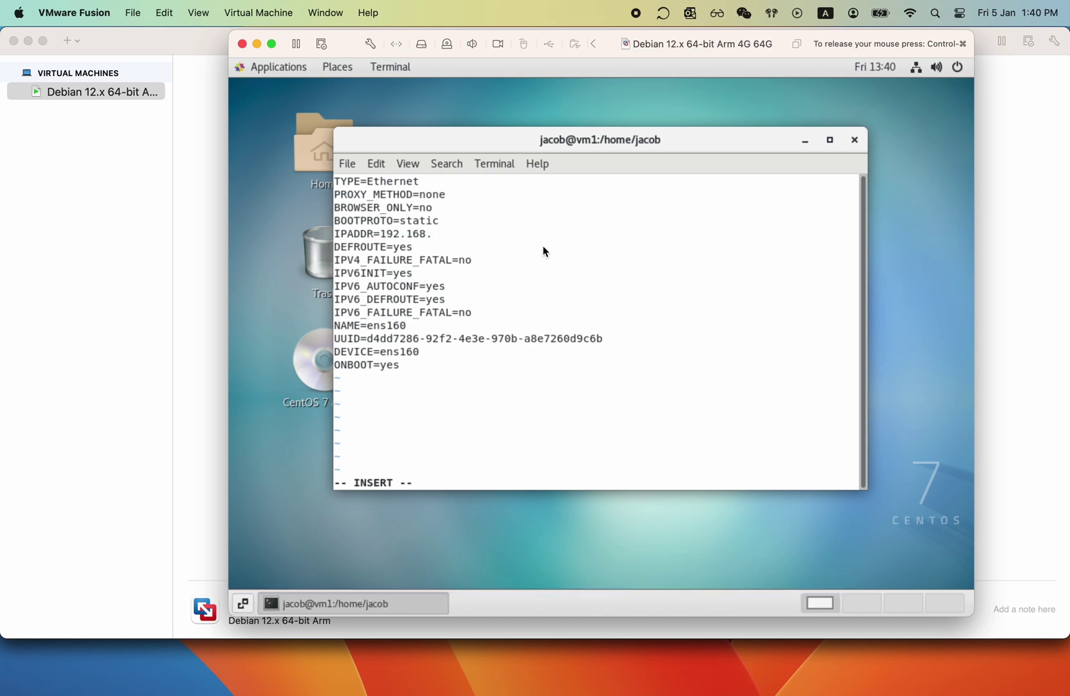
type("57.130")
Add GATEWAY=192.168.57.2, NETMASK=255.255.255.0 and DNS1=114.114.114.114 lines
key("Return")
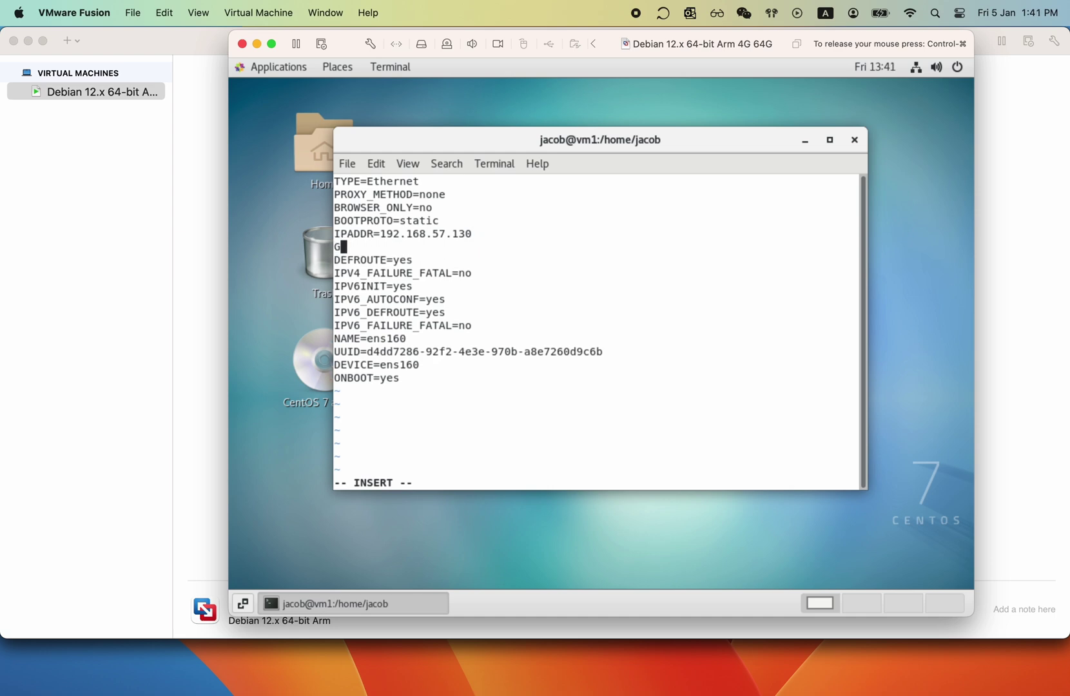
type("GATEWAY=192.168.57.2")
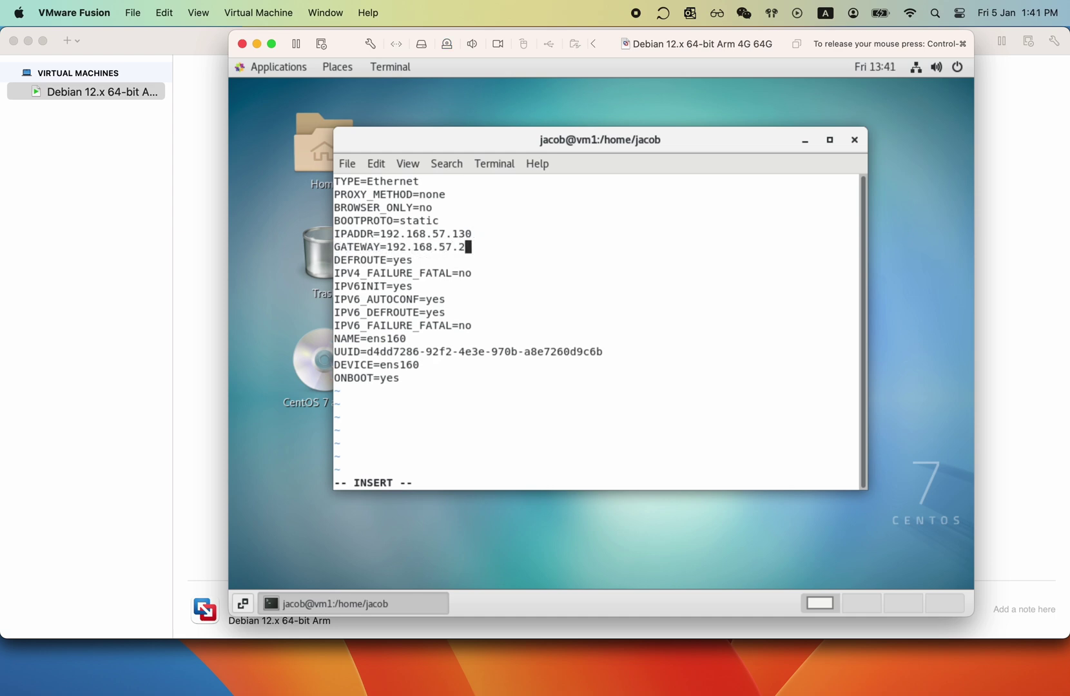
key("Return")
type("NETMASK")
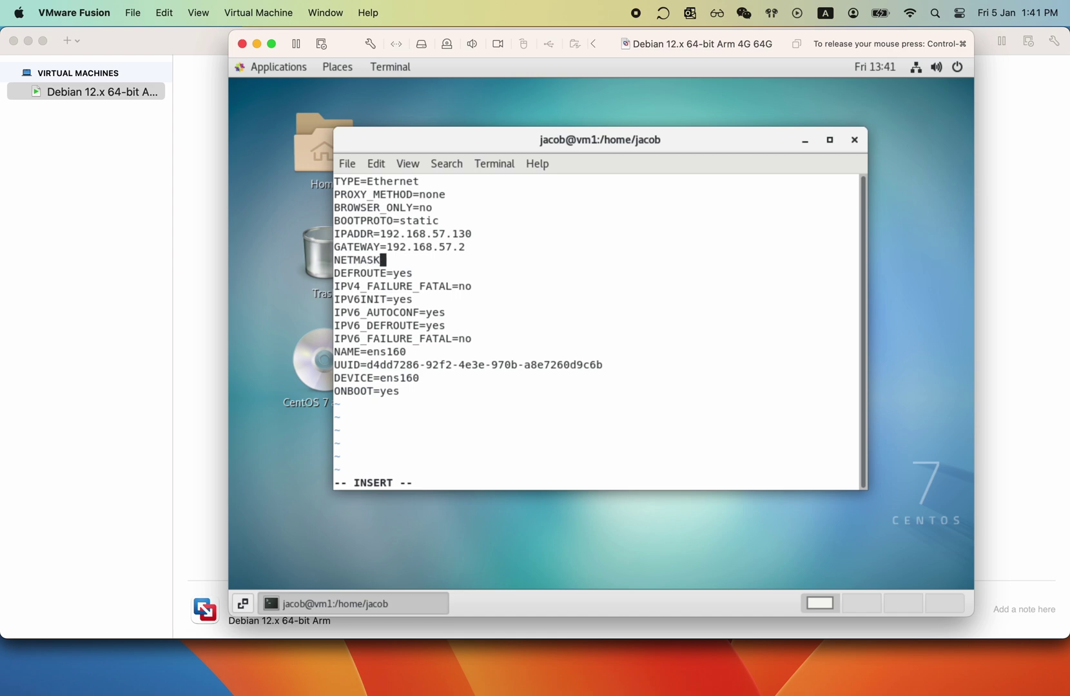
type("=255.255.255.0")
key("Return")
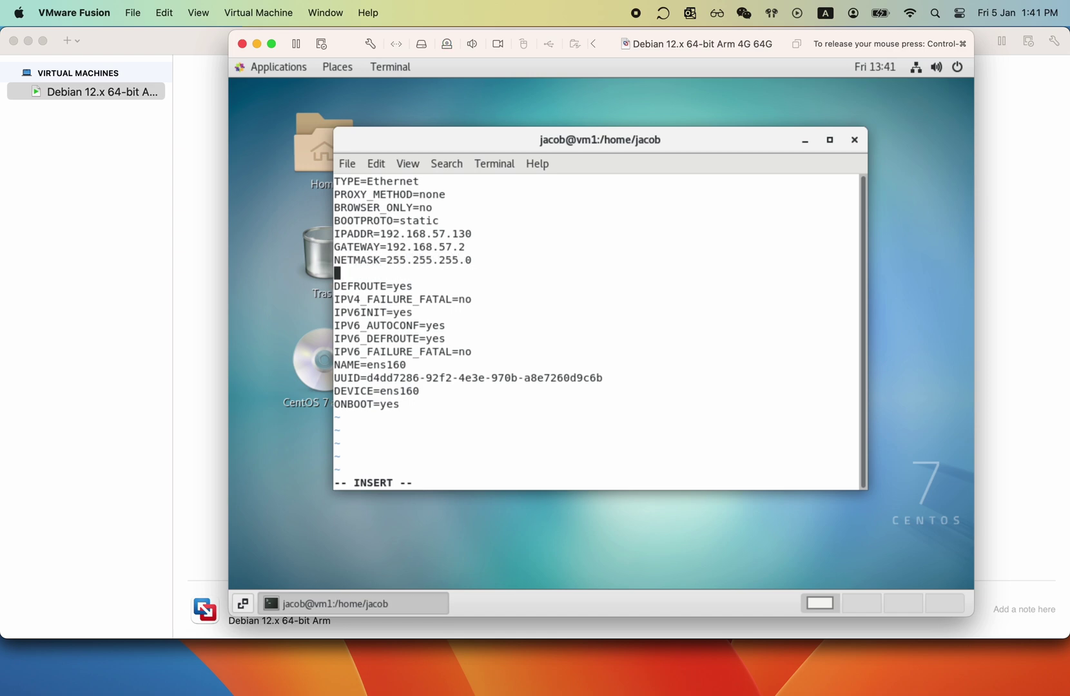
type("DNS1=114.114.11")
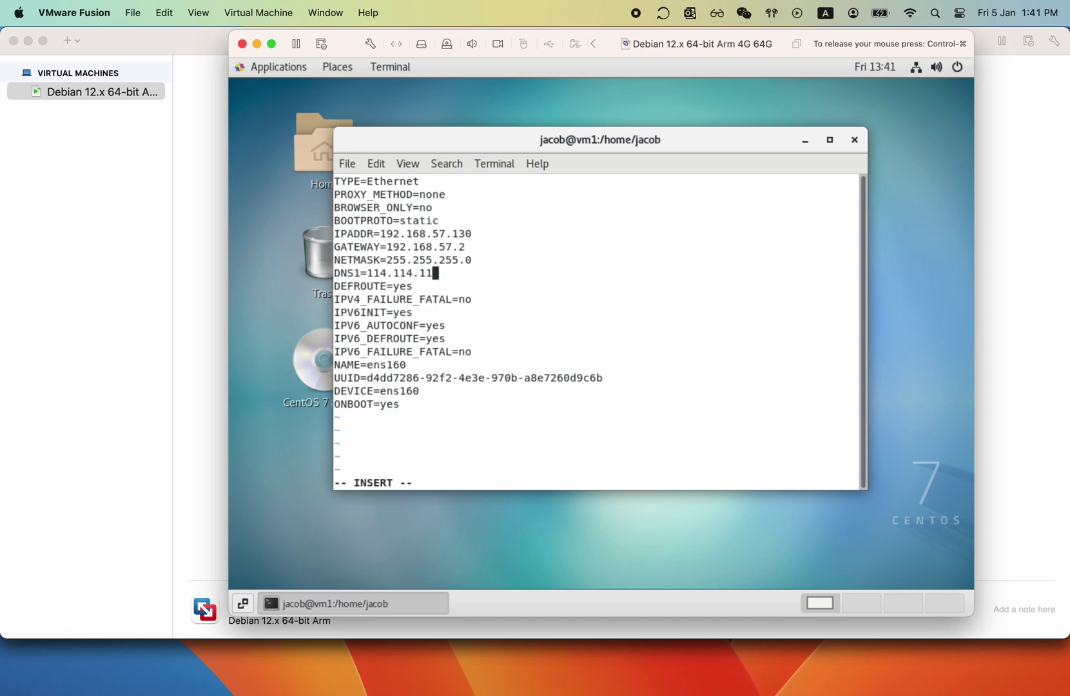
type("4.114")
key("Escape")
Save the edited network config and restart networking with service network restart
type(":wq")
key("Return")
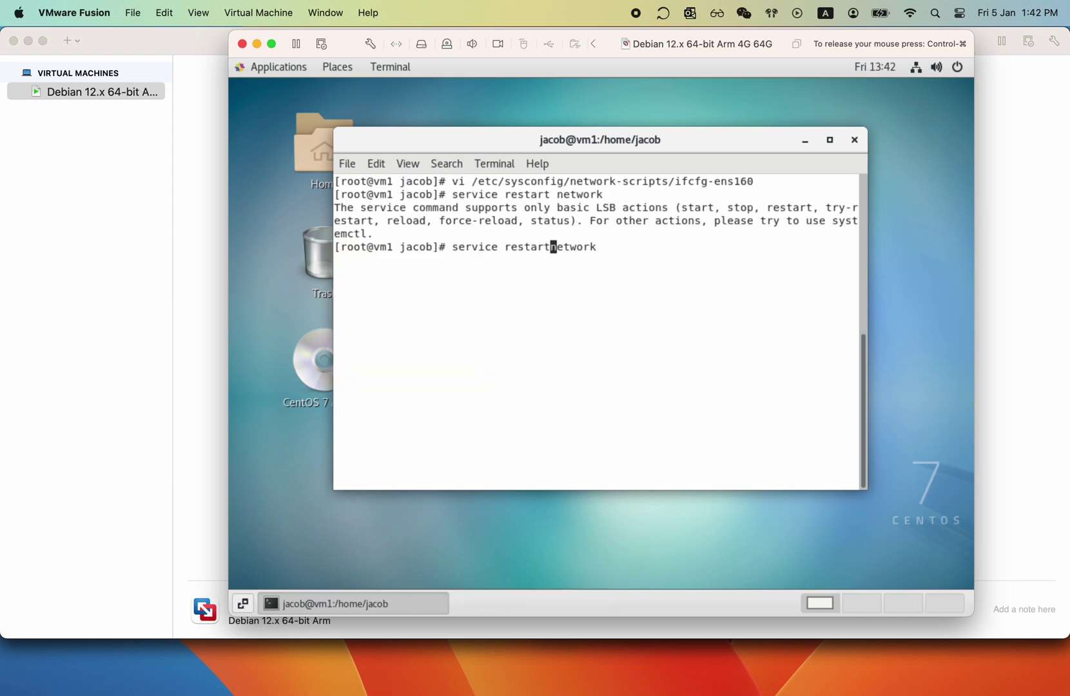
key("BackSpace")
key("BackSpace")
key("BackSpace")
key("BackSpace")
key("BackSpace")
key("BackSpace")
key("BackSpace")
key("BackSpace")
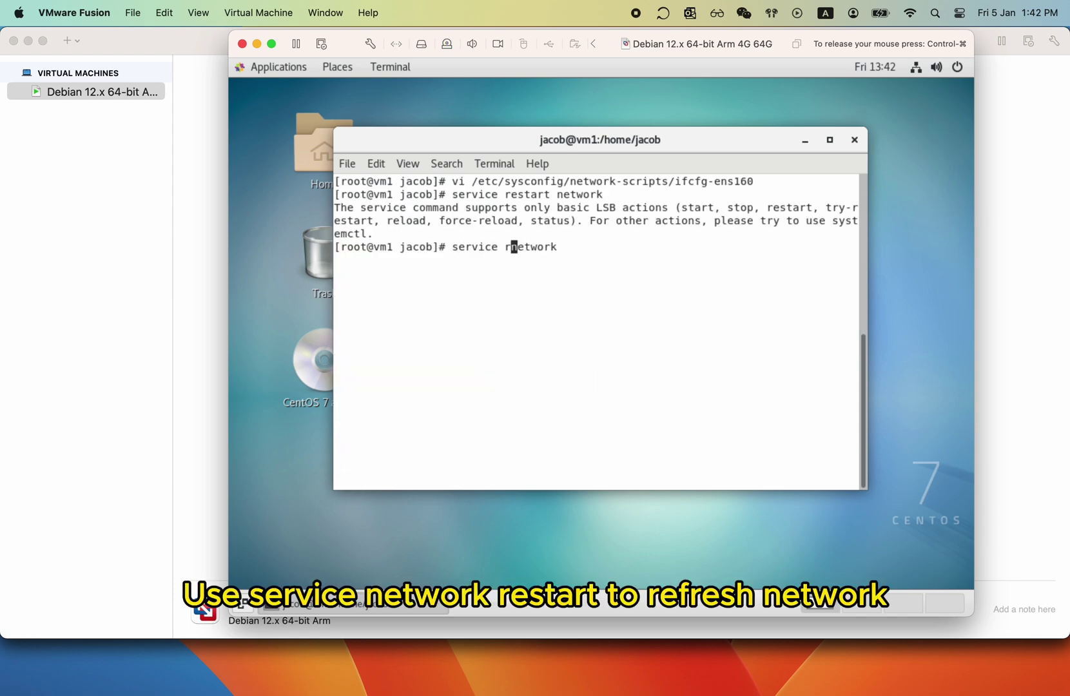
key("Right")
key("Right")
key("Right")
key("Right")
key("Right")
key("Right")
key("Right")
type("restart")
key("Return")
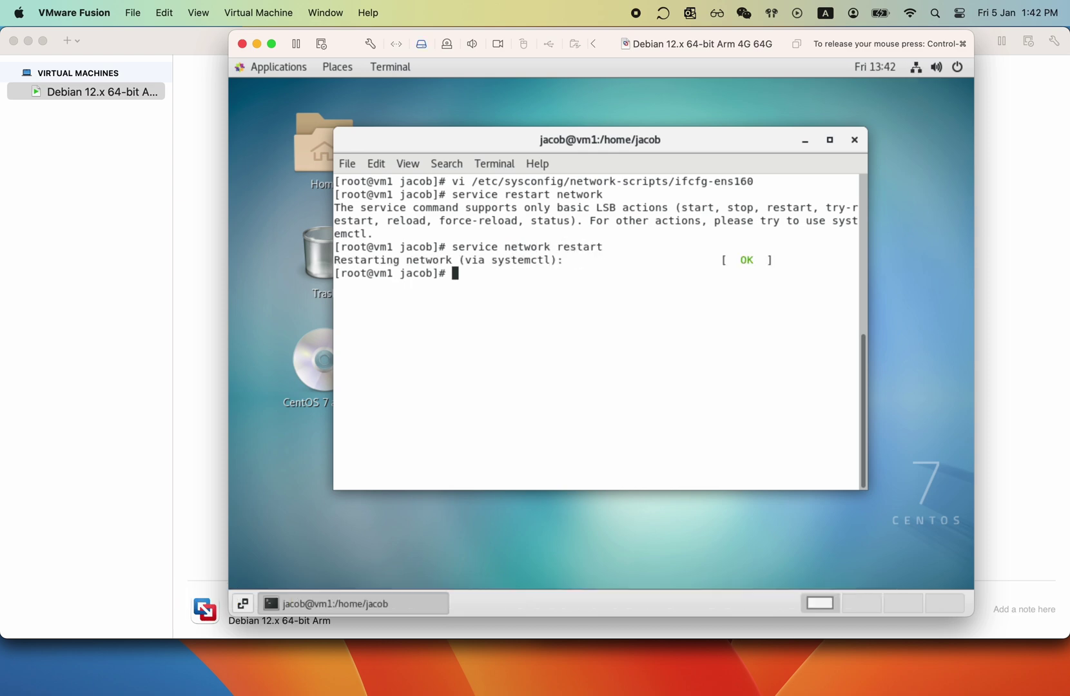
Confirm the VM still has 192.168.57.130 with ifconfig and ping google.com
type("ifconfig")
key("Return")
type("ping go")
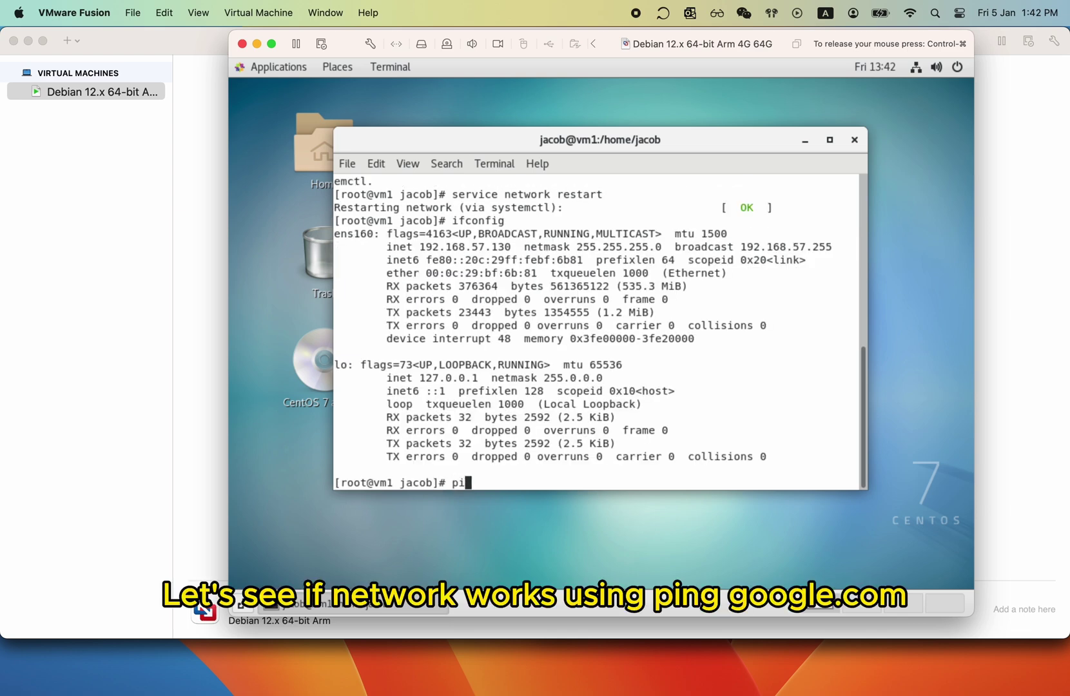
type("ogle.com")
key("Return")
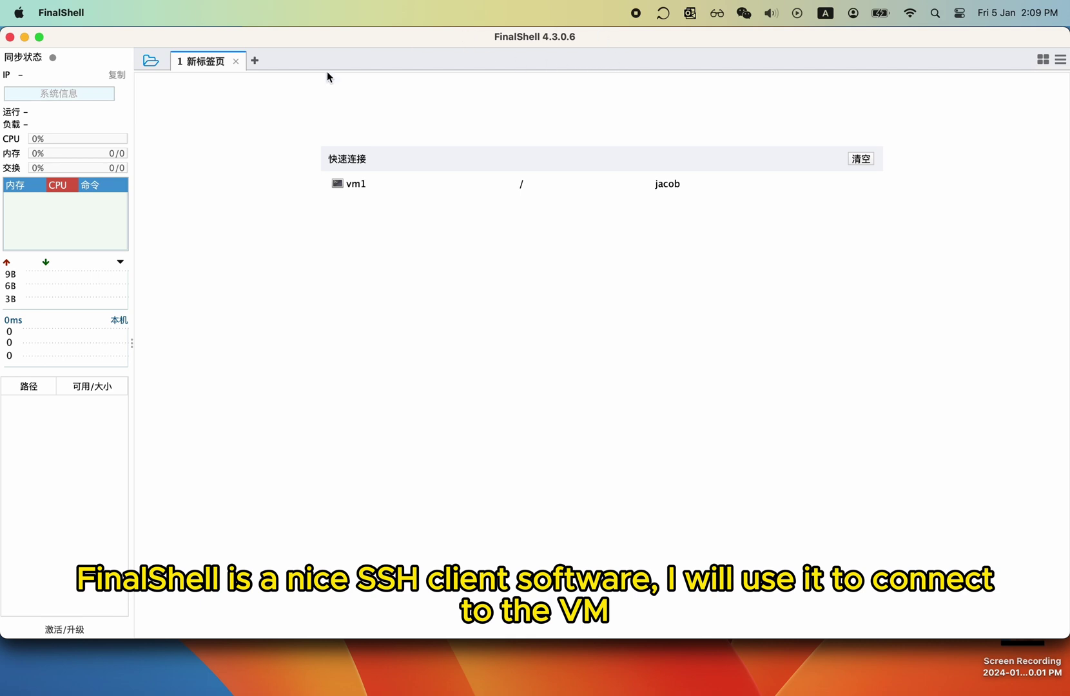
Start a new SSH connection in FinalShell with host 192.168.57.130
left_click(148, 64)
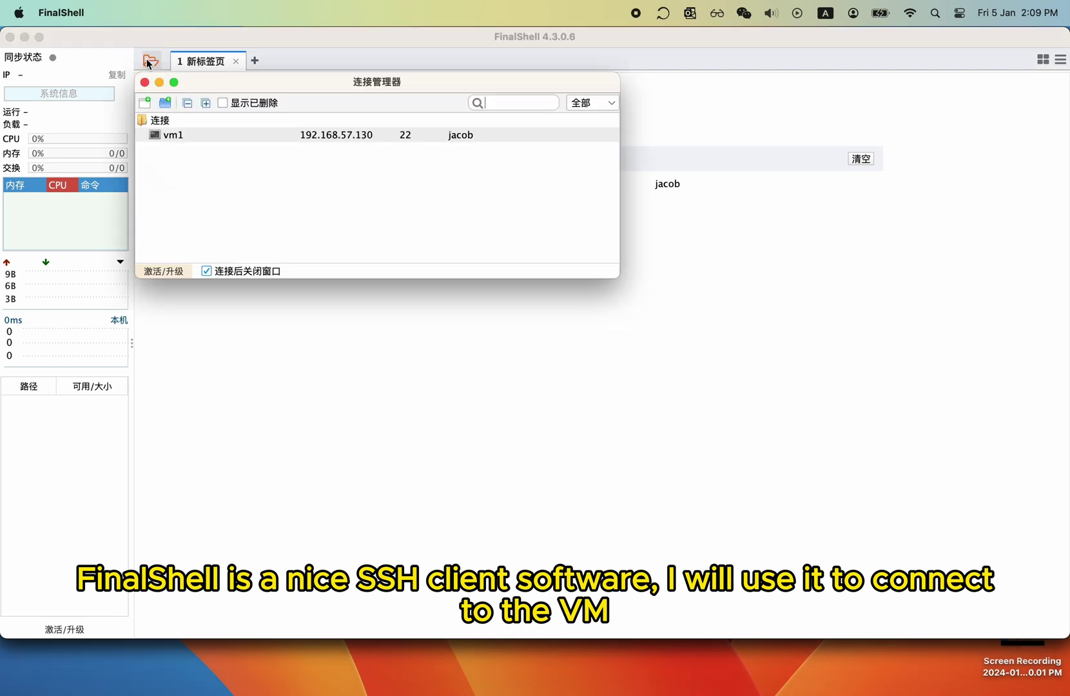
left_click(146, 101)
left_click(149, 119)
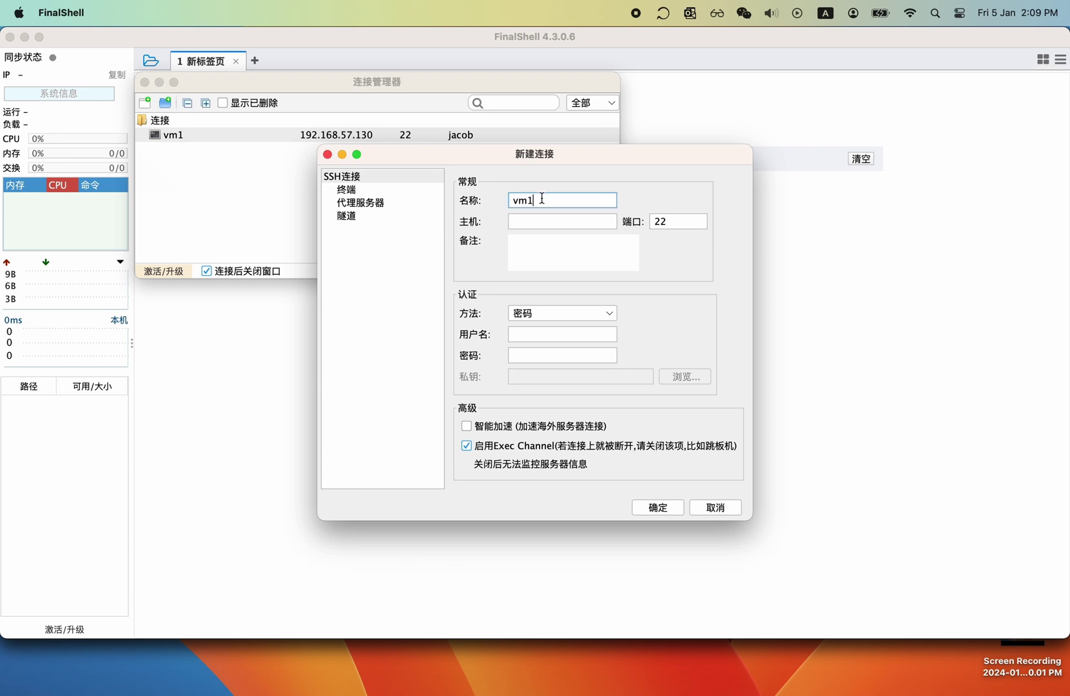
left_click(535, 220)
type("192.168.")
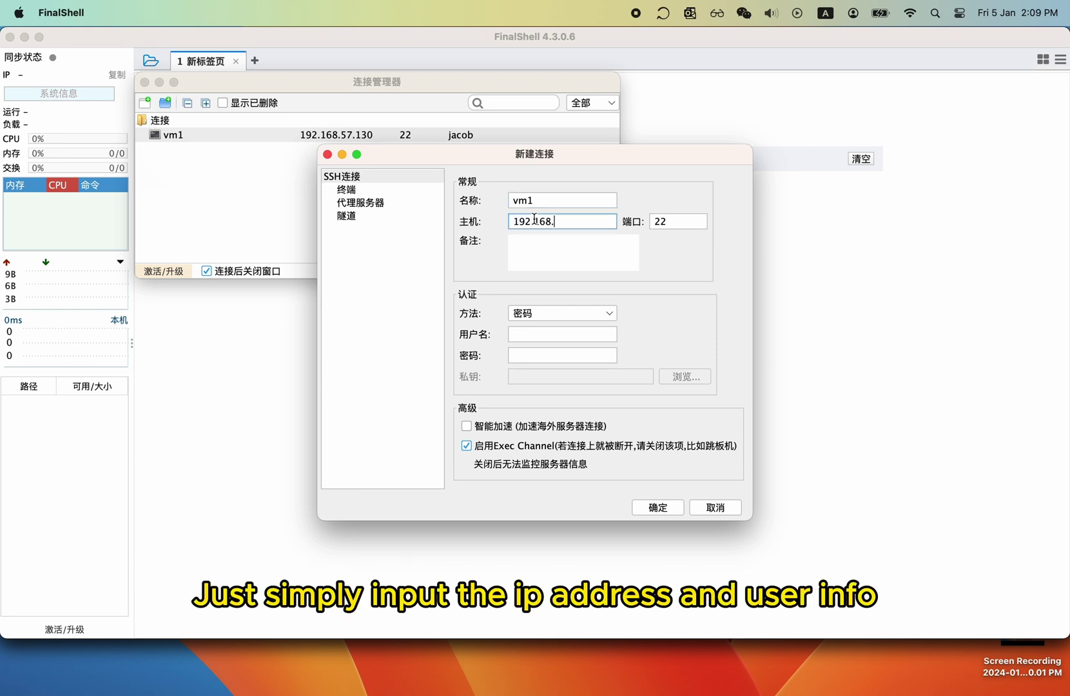
type("57.130")
Enter the username and password, save the vm1 connection, and connect to it
left_click(544, 330)
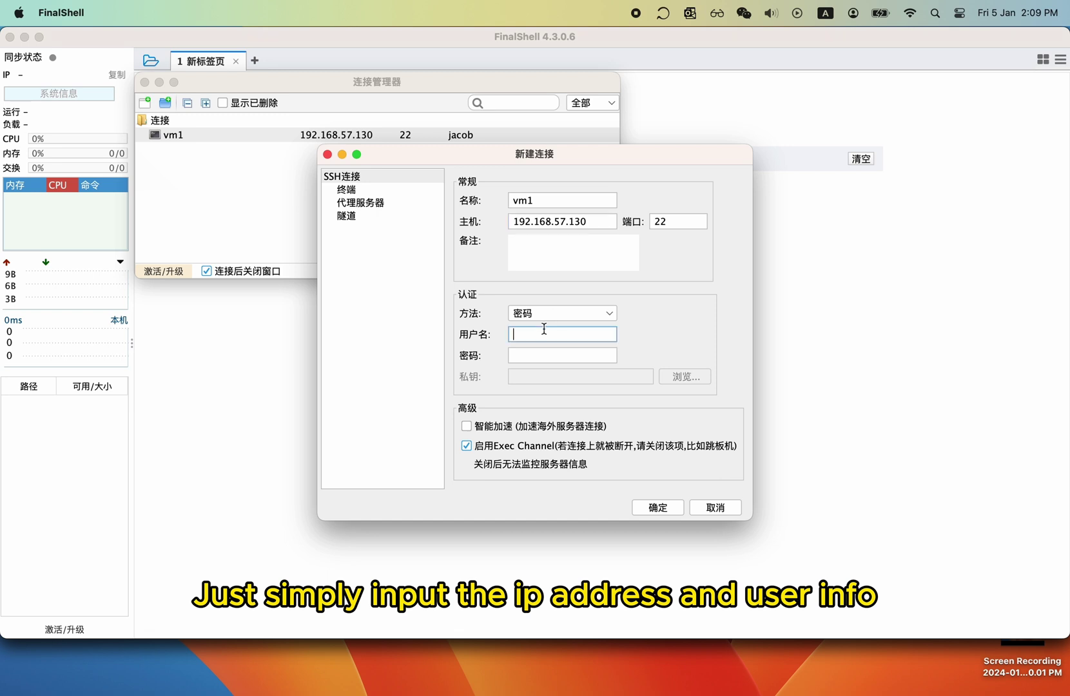
type("jacob")
left_click(535, 356)
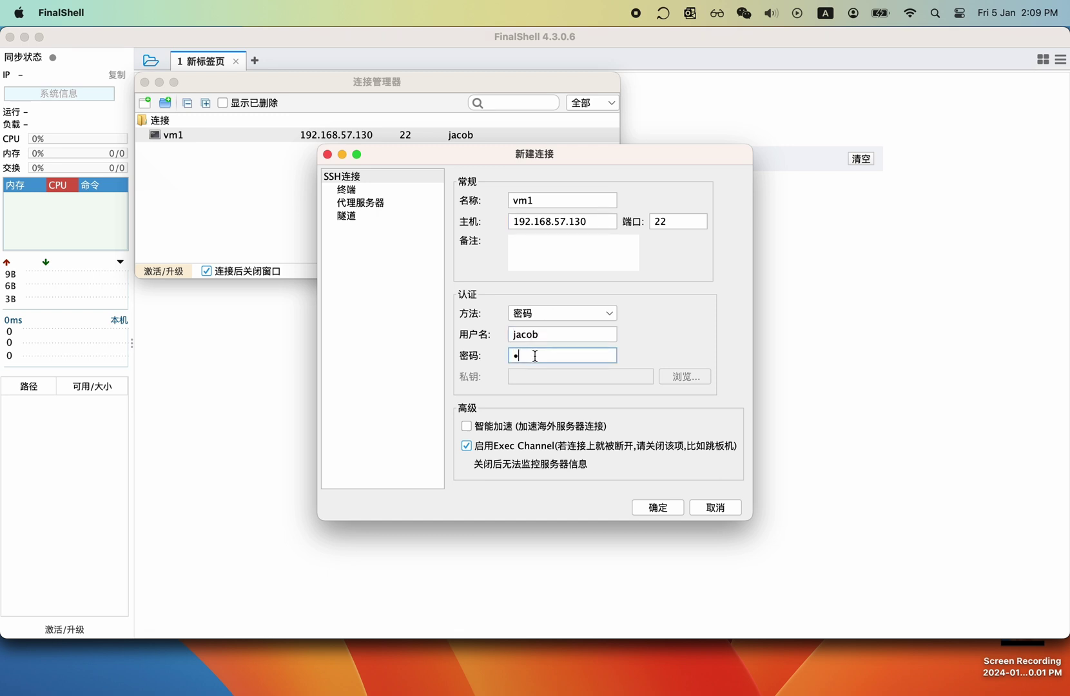
key("Return")
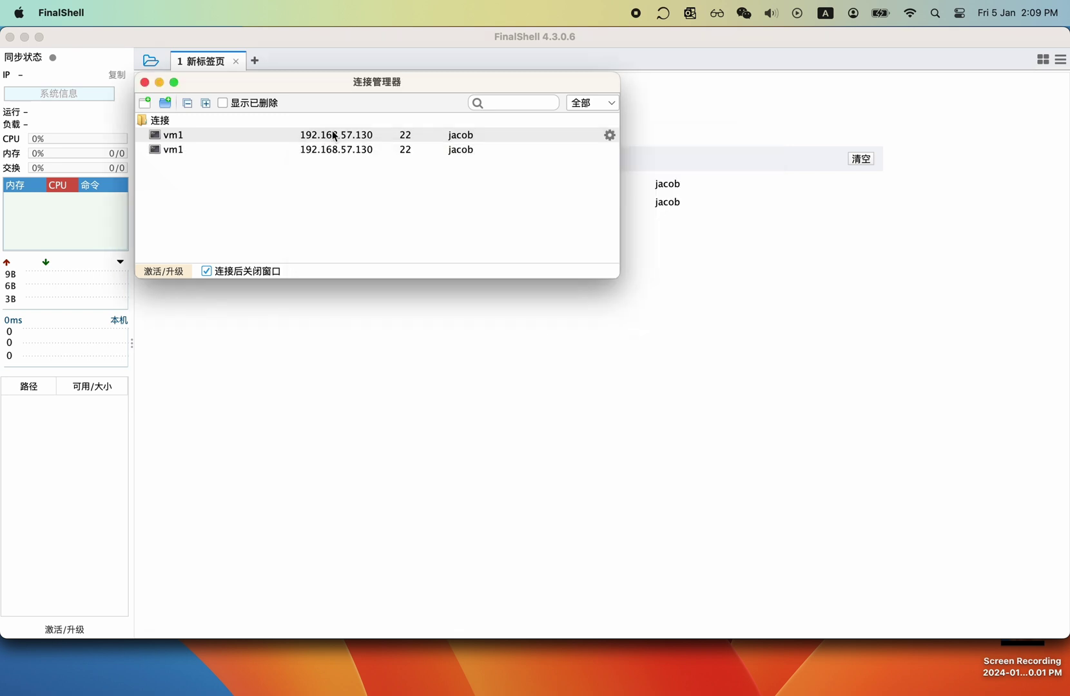
double_click(334, 137)
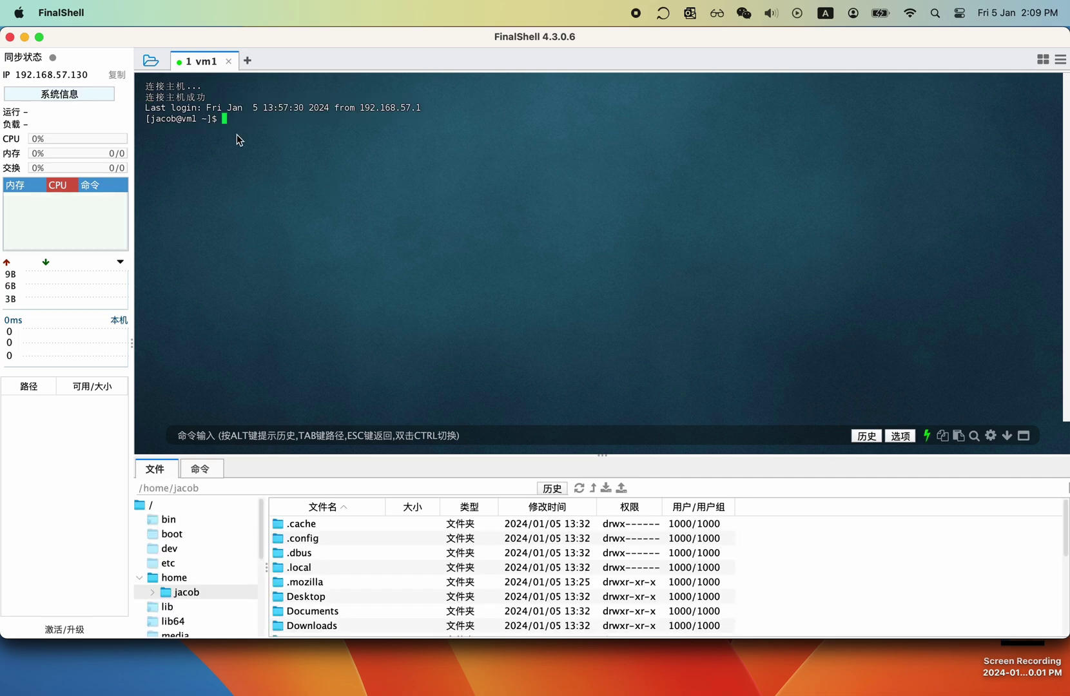
List the home directory and switch to the root user with su root
type("ls")
key("Return")
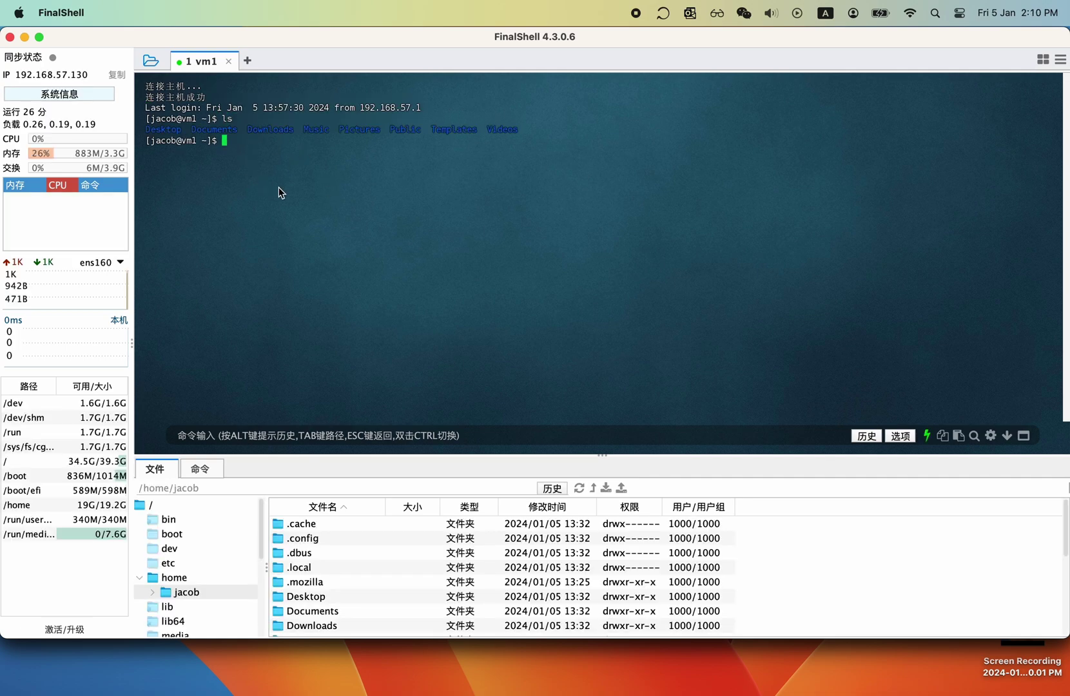
type("su root")
key("Return")
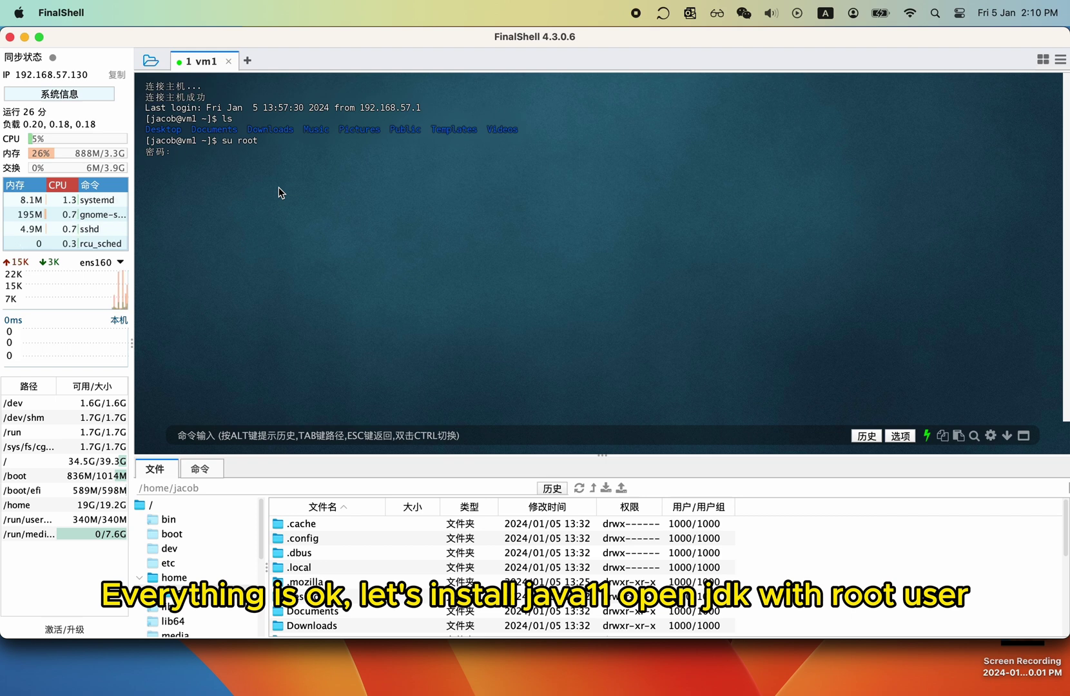
key("Return")
Install java-11-openjdk-devel with yum, confirming the three packages
type("yum ins")
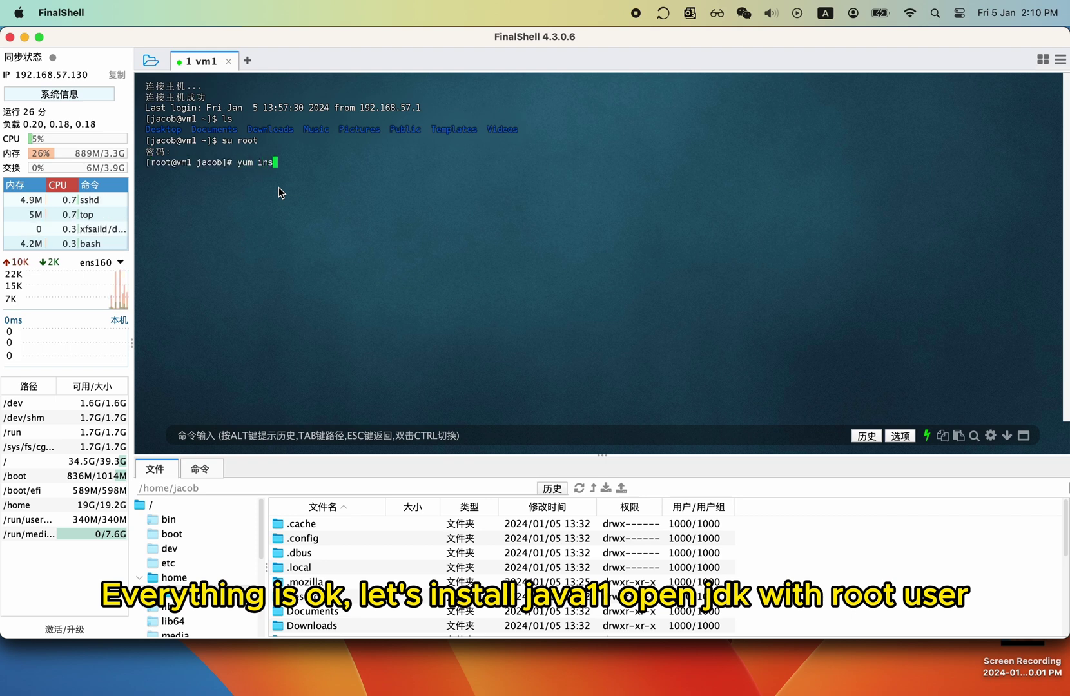
type("tall ")
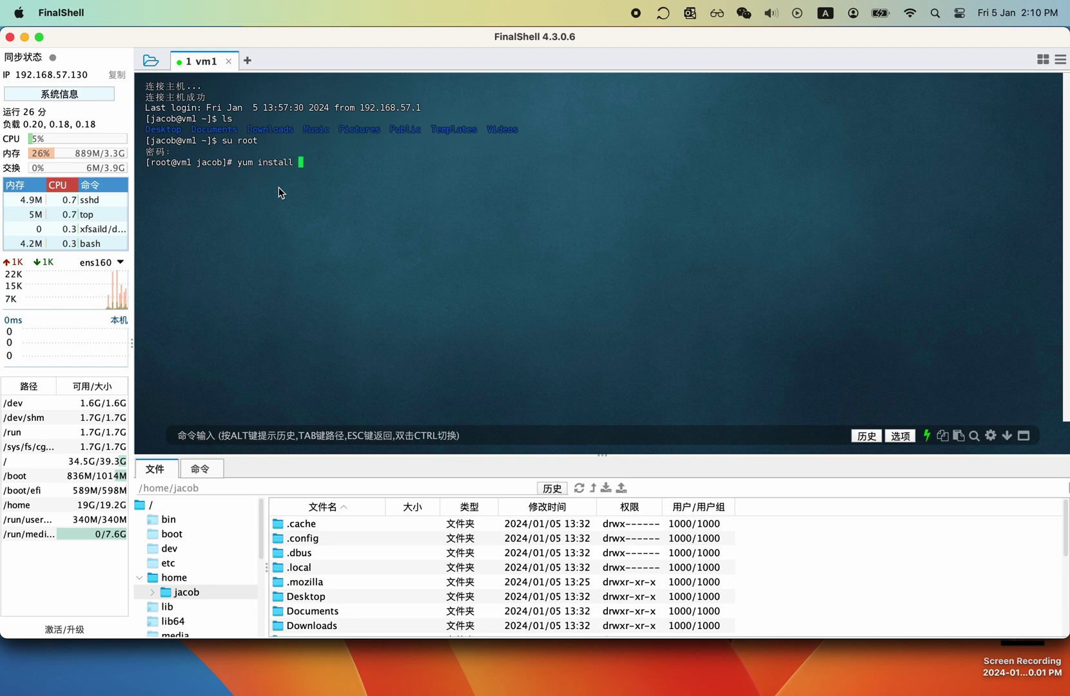
type("java-11-")
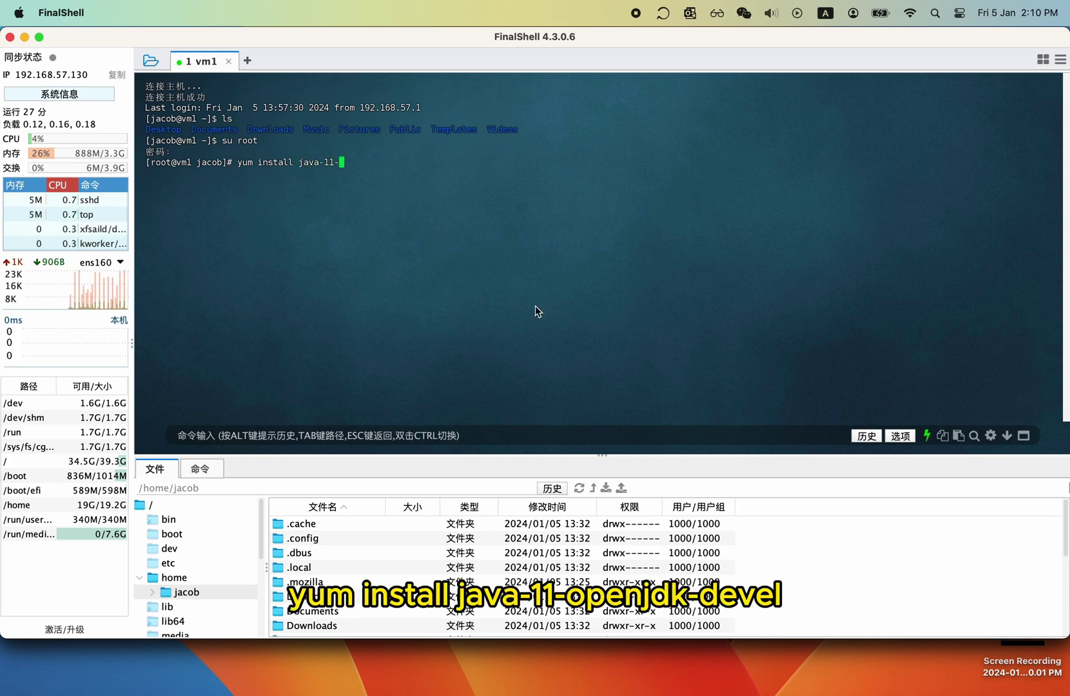
type("openjdk-del")
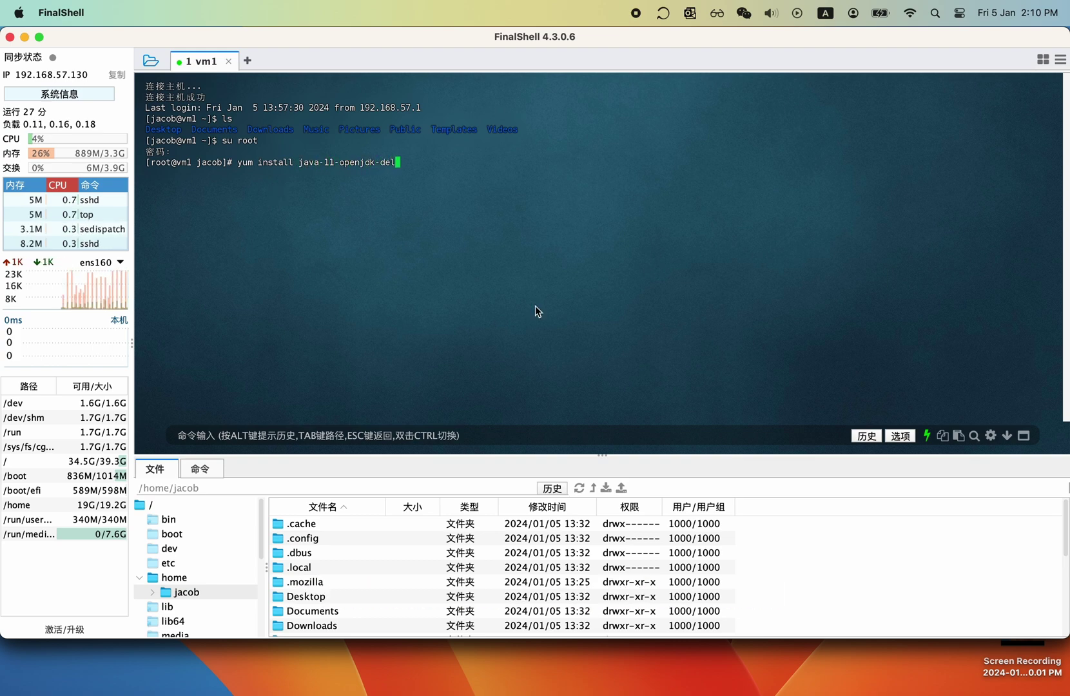
key("BackSpace")
type("vel")
key("Return")
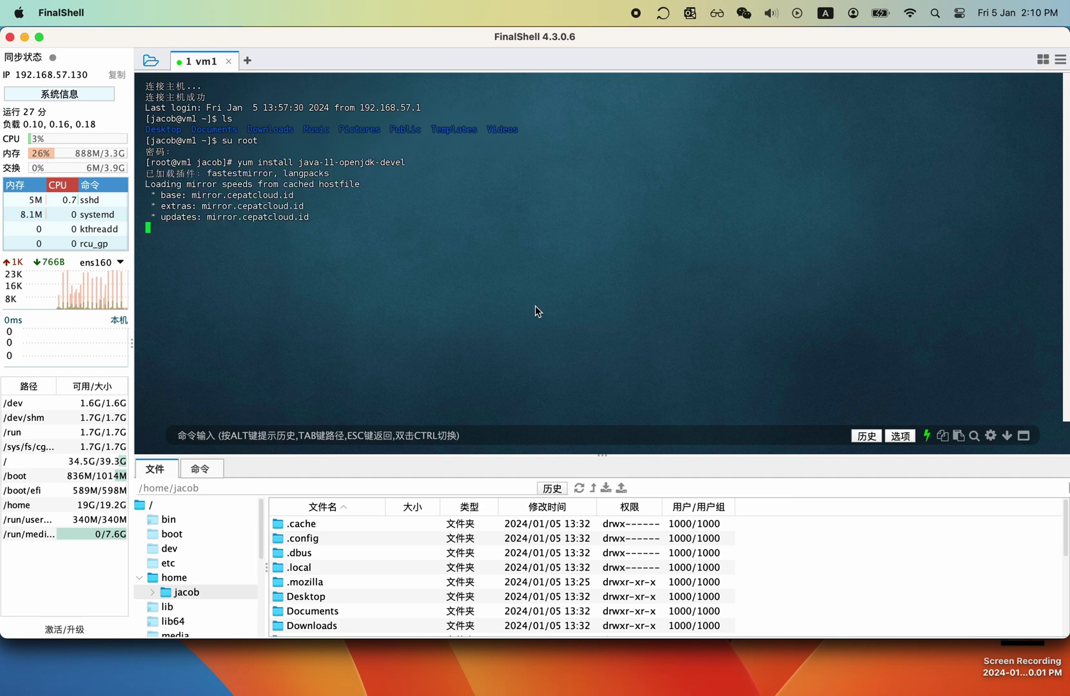
type("y")
key("Return")
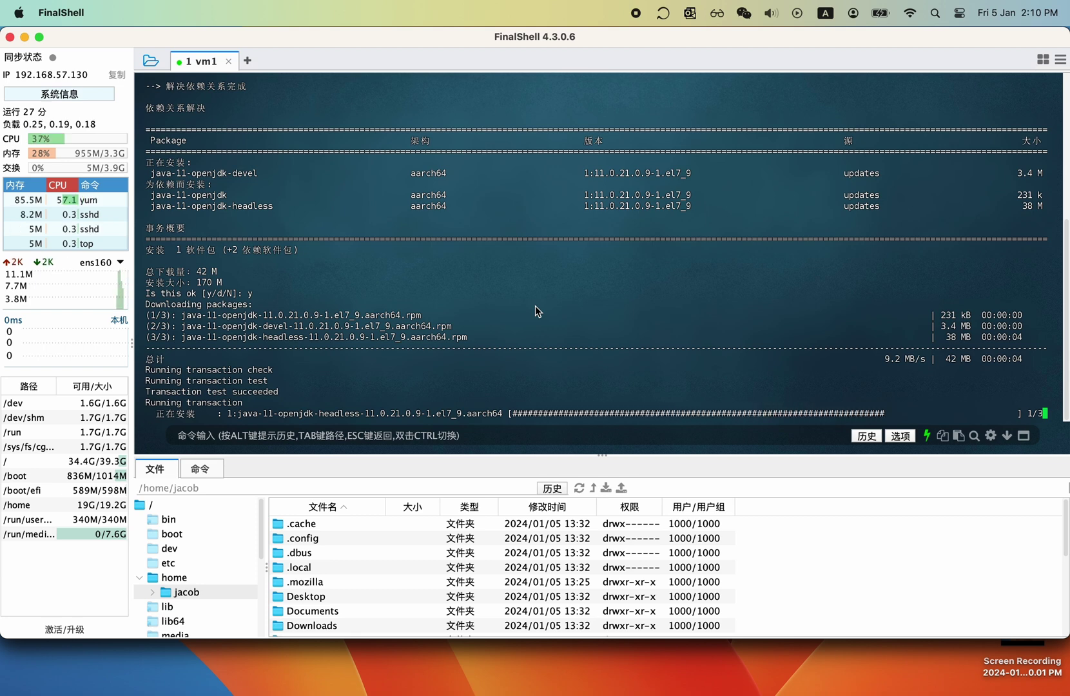
Check the active Java version and locate the java command
type("jav")
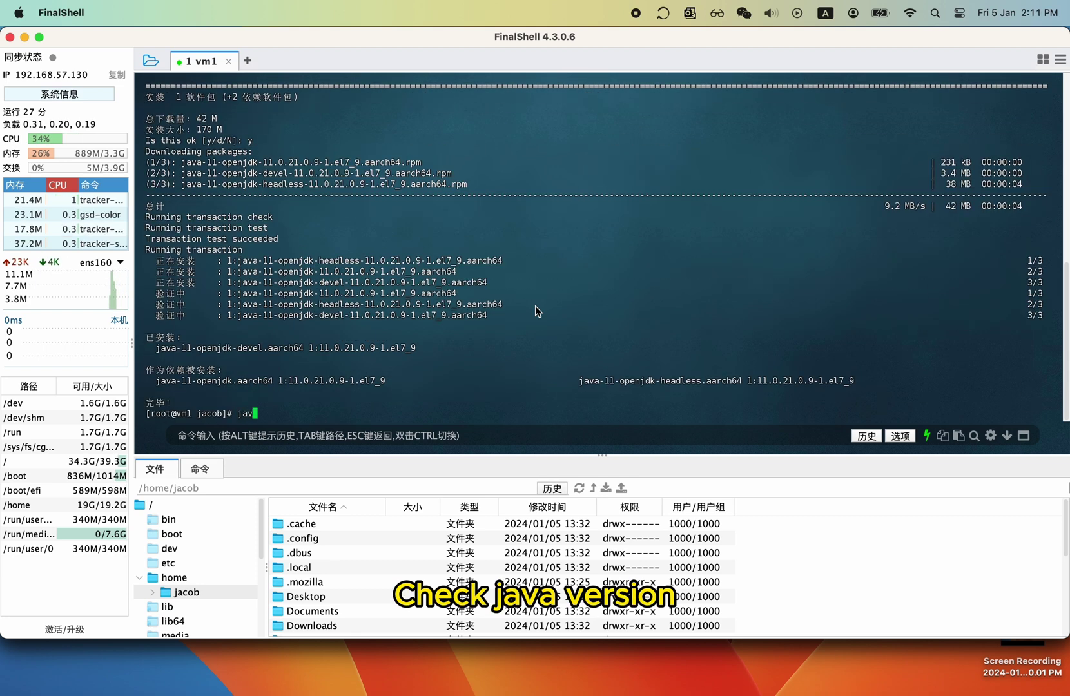
type("a")
type(" -version")
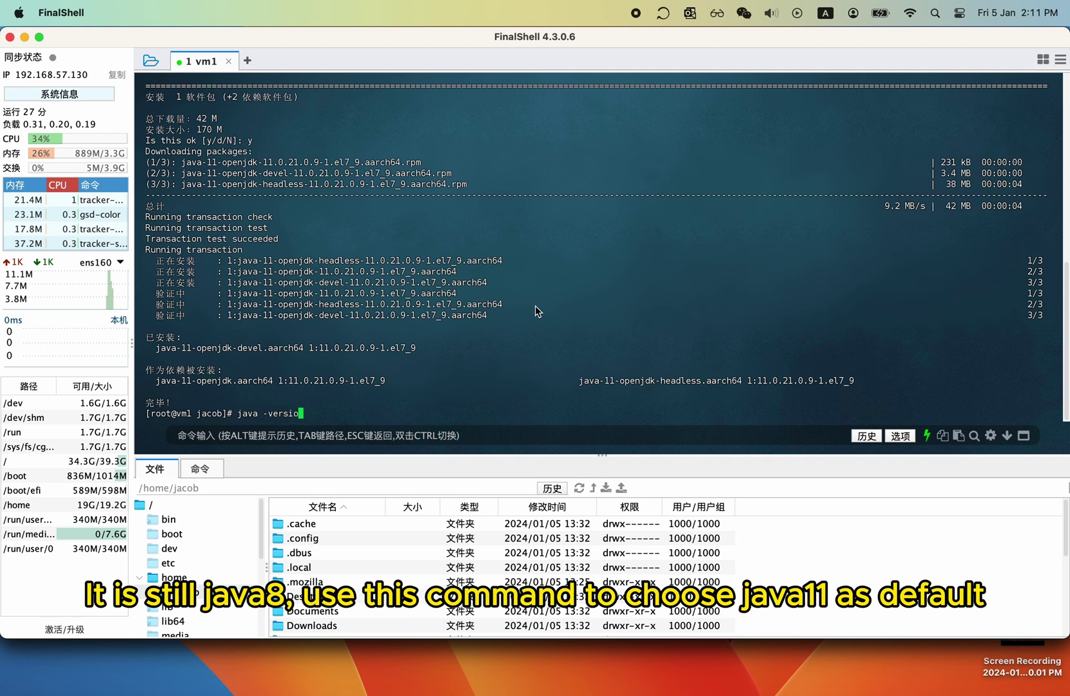
key("Return")
type("whichjava")
key("Return")
type("which java")
key("Return")
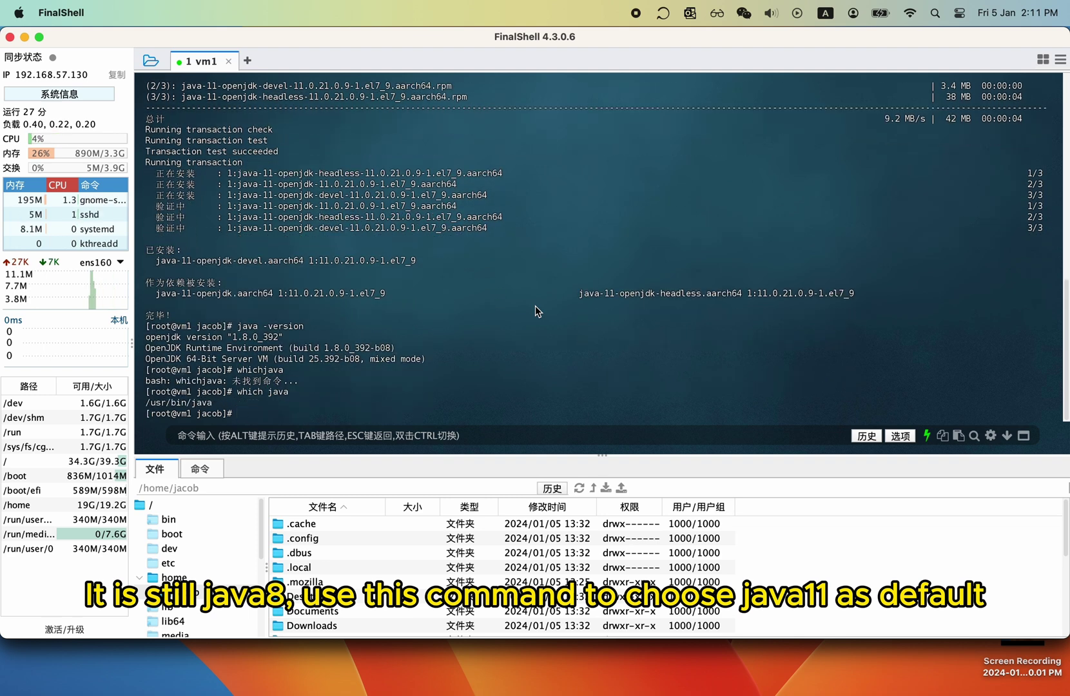
Select Java 11, choice 3, as the default in alternatives --config java
type("alter")
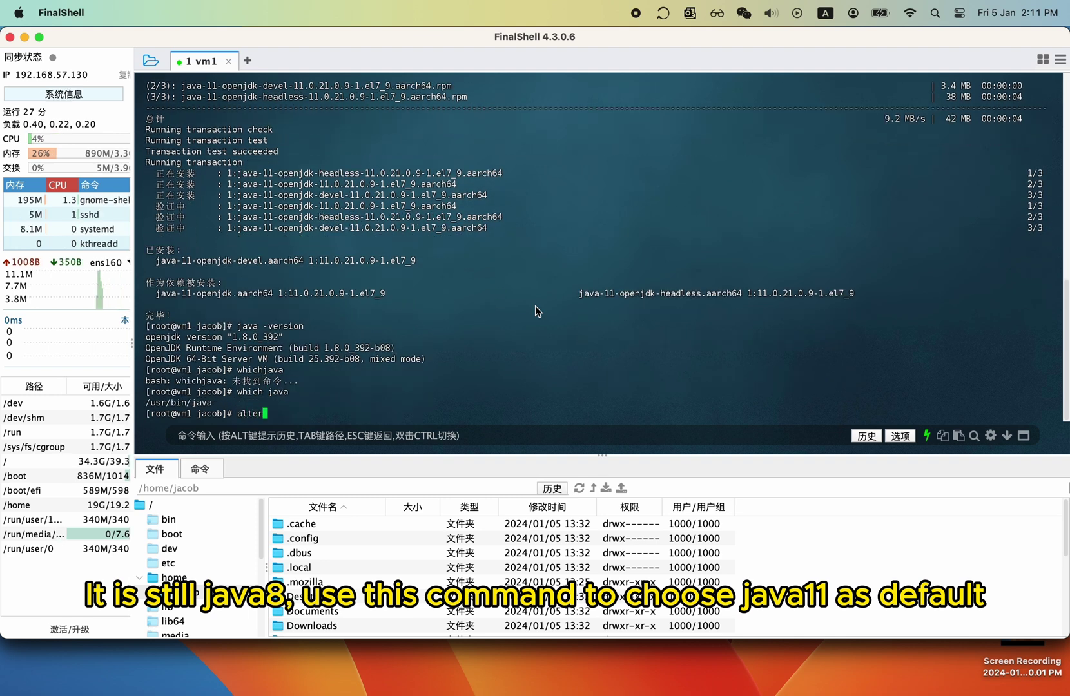
type("natives --con")
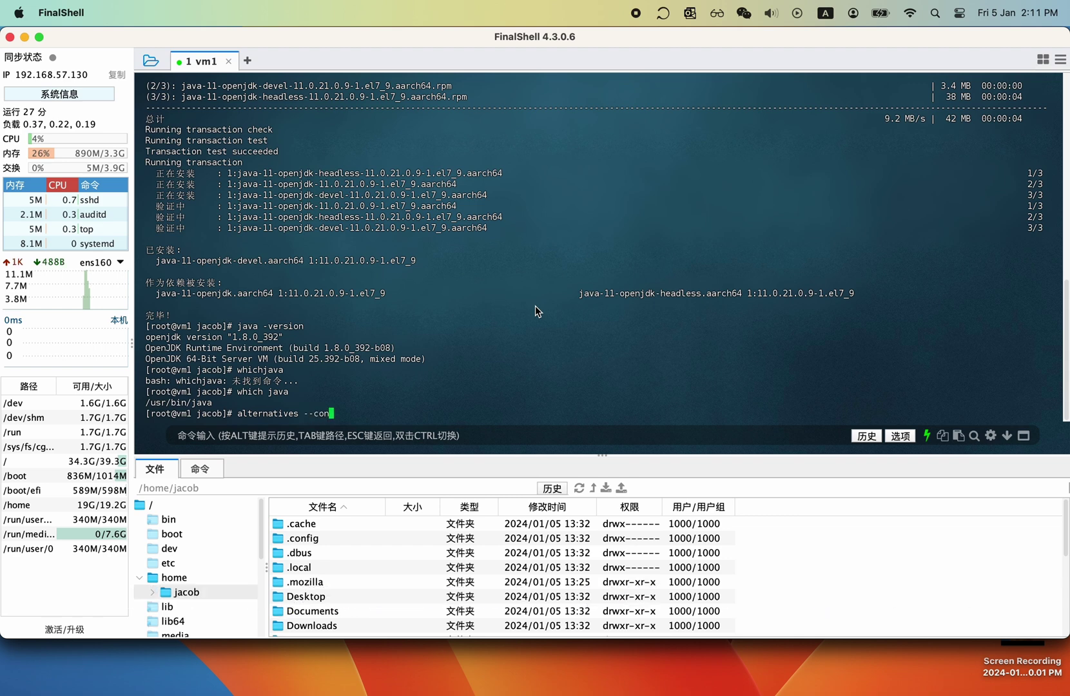
type("fig ja")
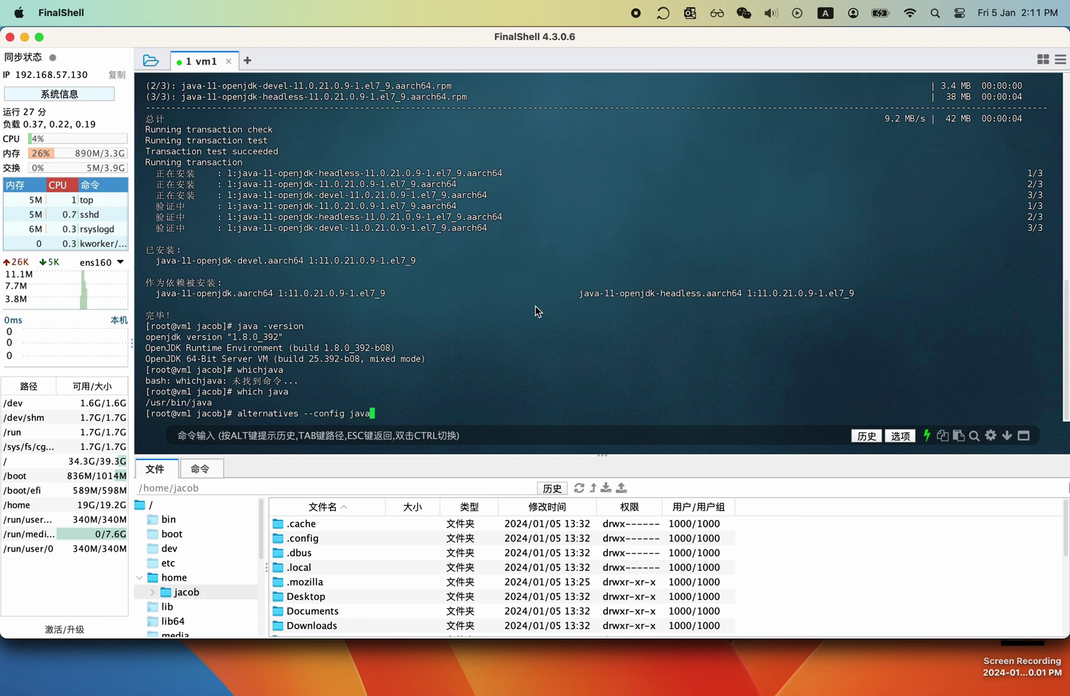
type("va")
key("Return")
key("Down")
key("BackSpace")
key("BackSpace")
type("3")
key("Return")
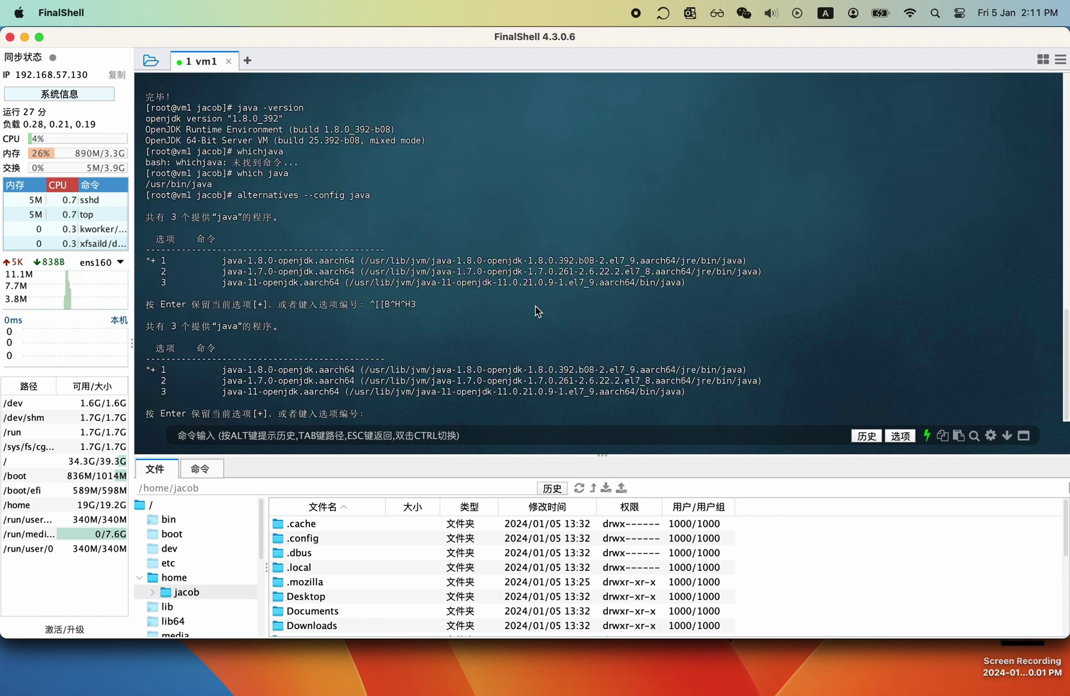
type("3")
key("Return")
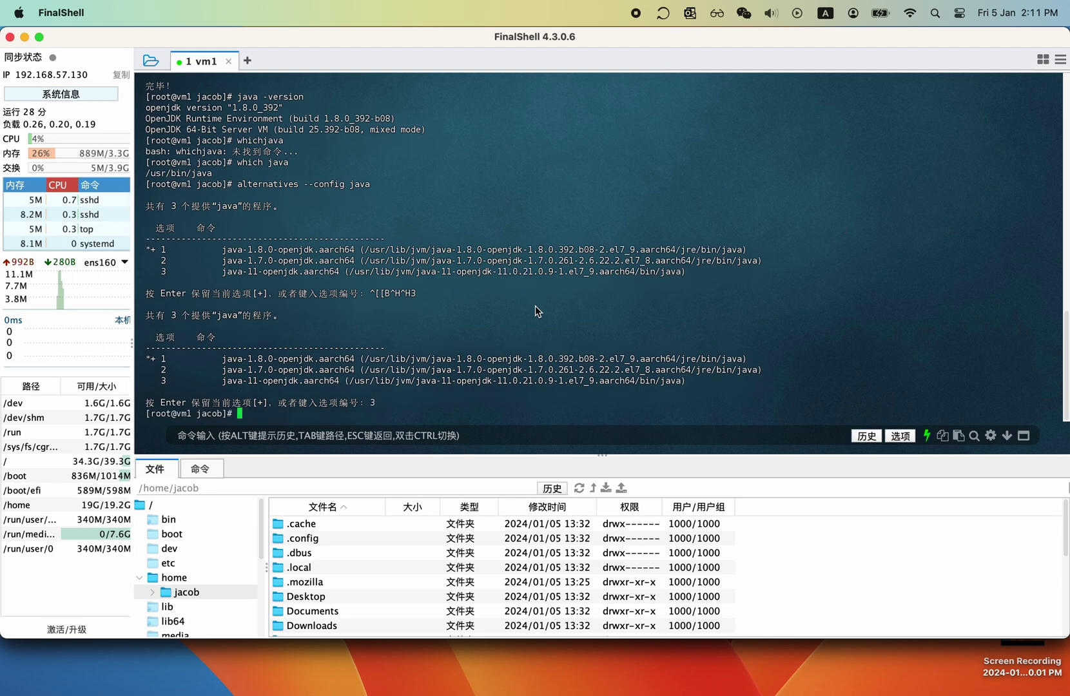
Verify Java 11 is current in alternatives and with java -version
key("Up")
key("Return")
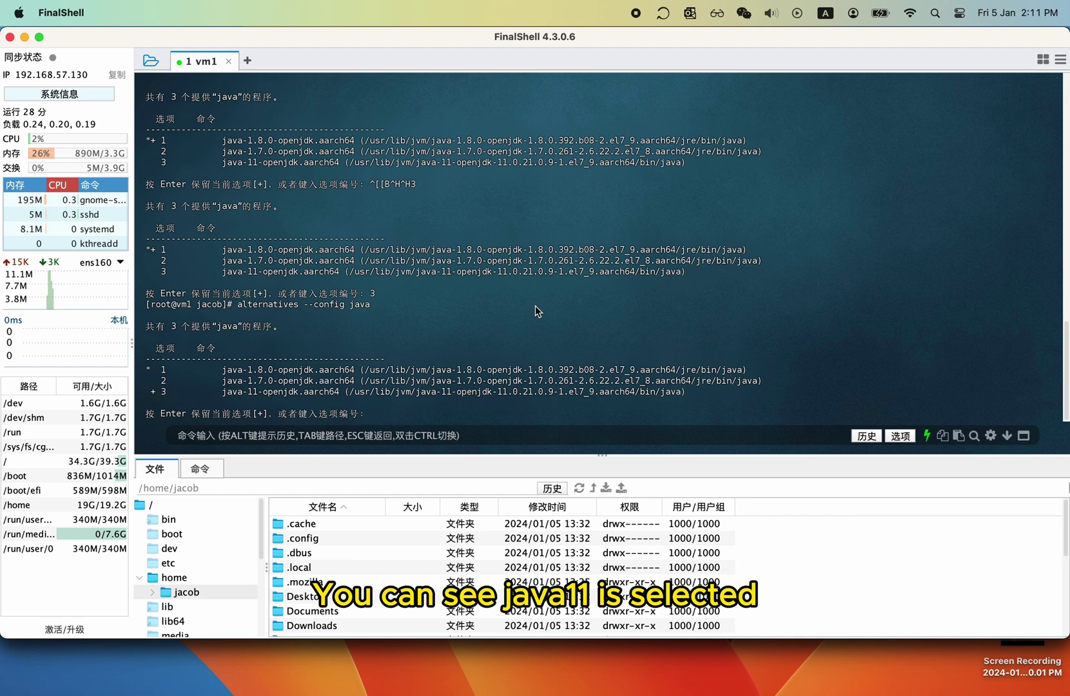
key("Return")
type("ja")
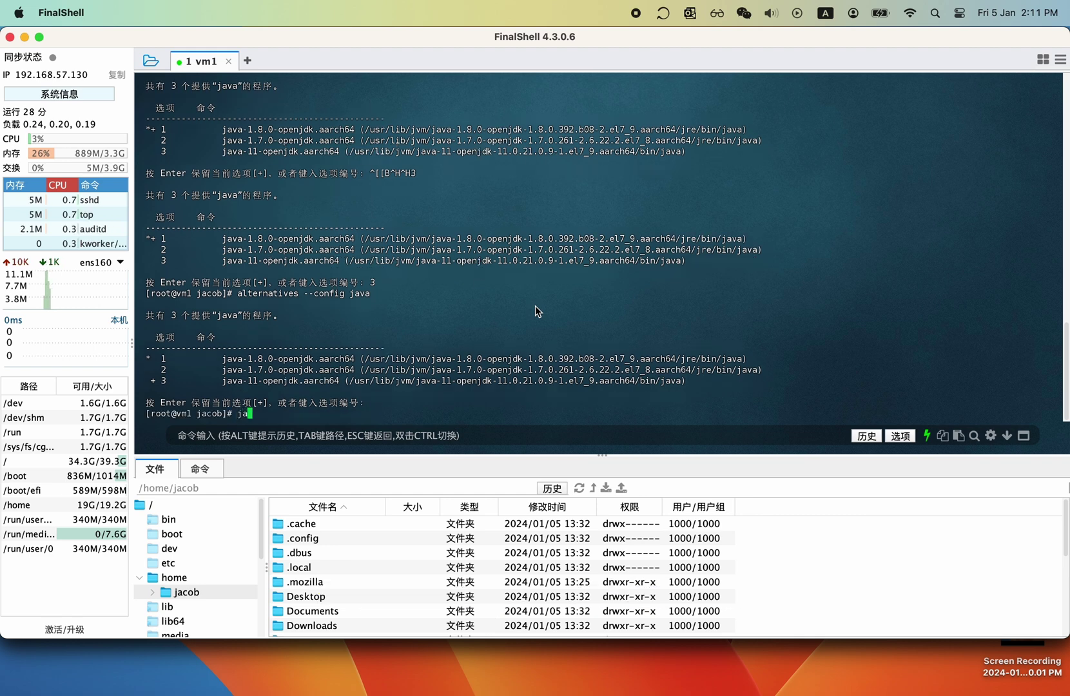
type("va -version")
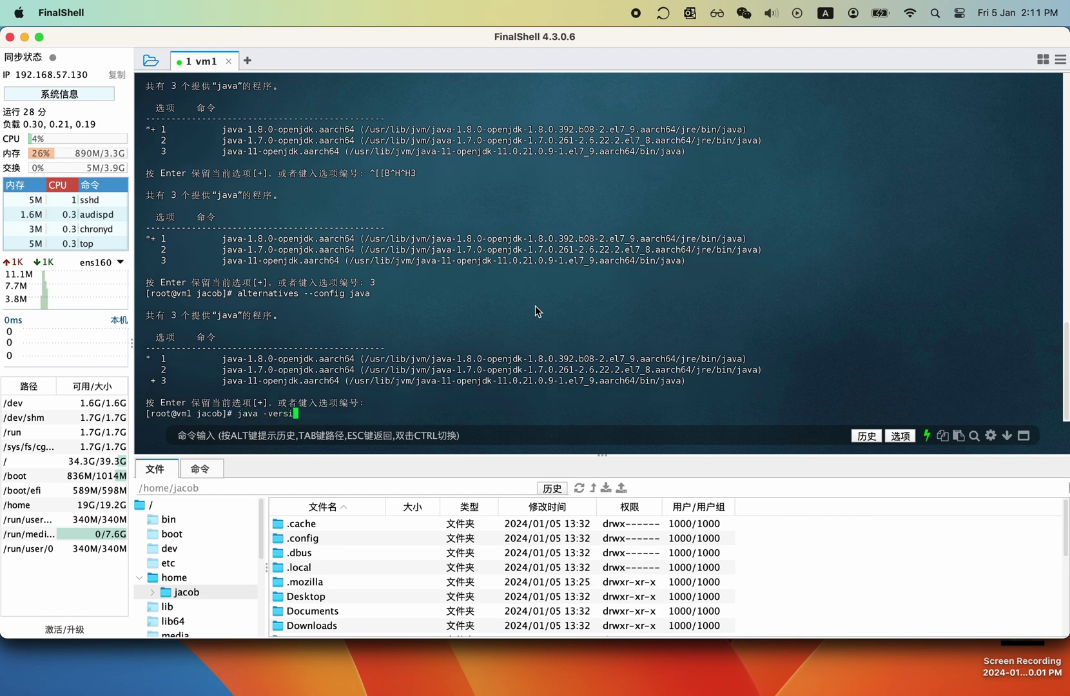
key("Return")
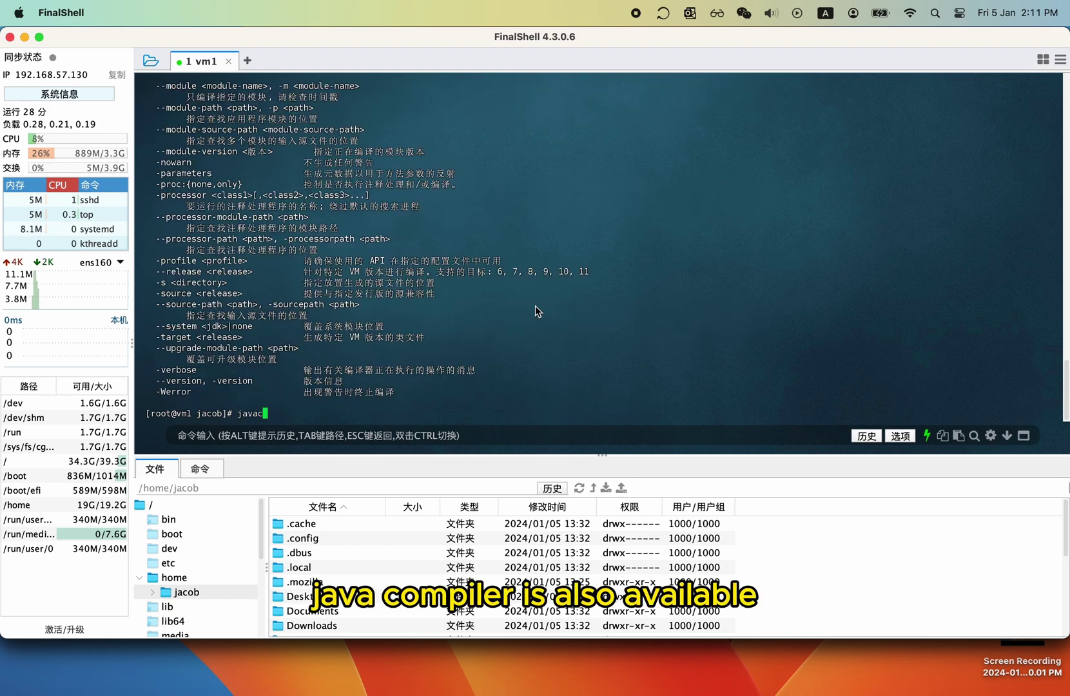
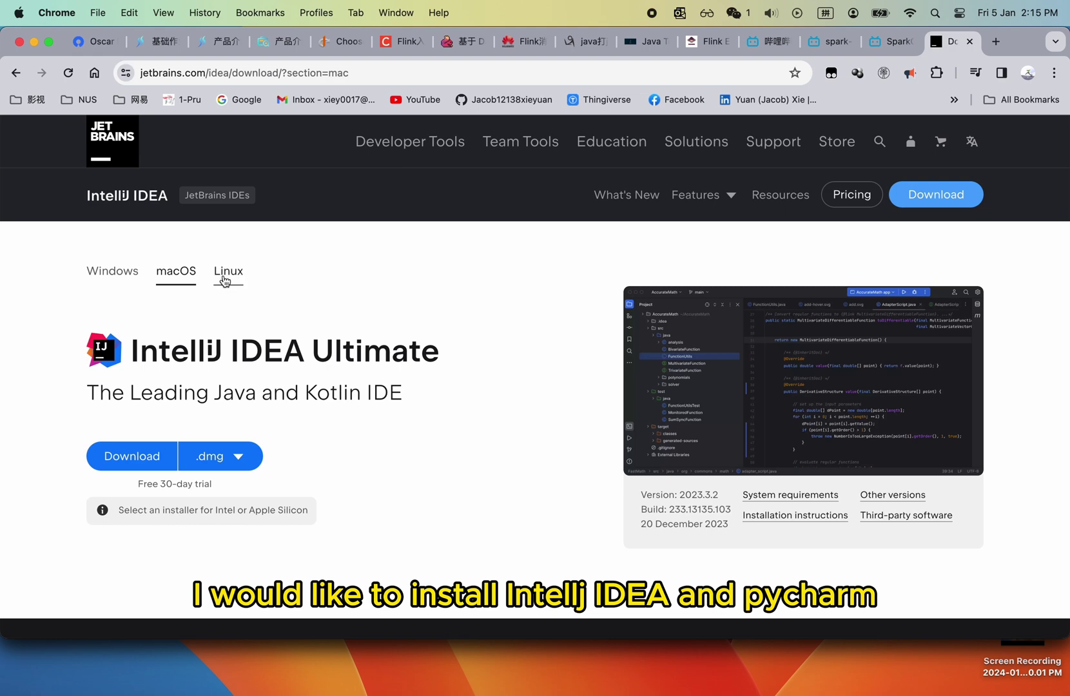
From the Linux tab, download IntelliJ IDEA Community Edition as the .tar.gz (Linux ARM64) archive
left_click(226, 273)
scroll(358, 493, "down", 10)
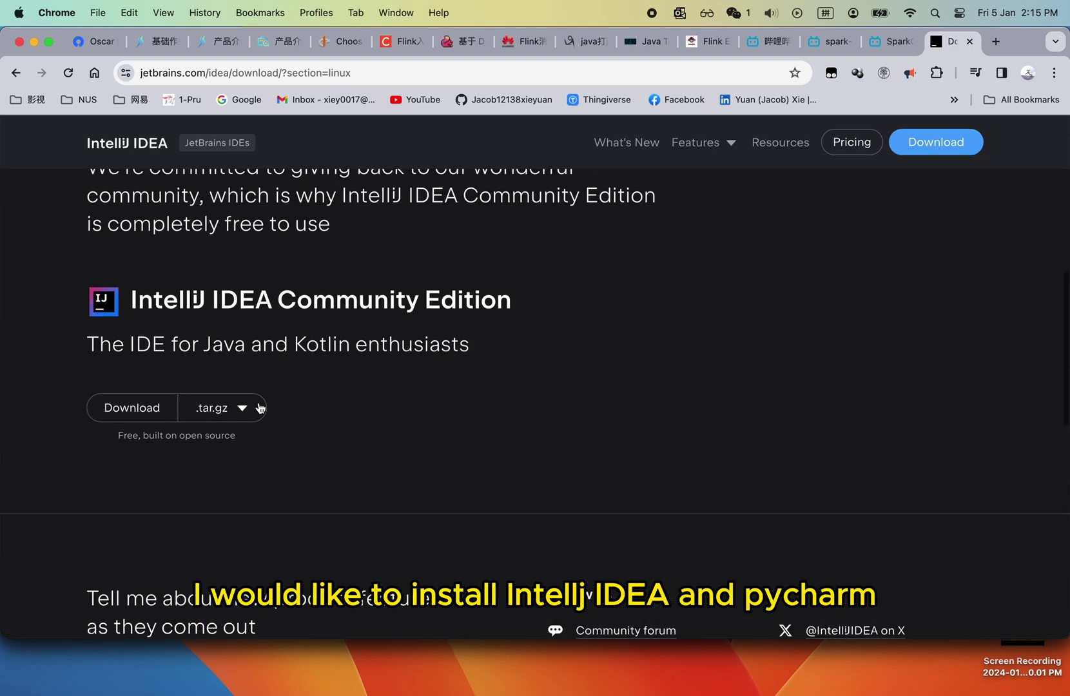
left_click(224, 411)
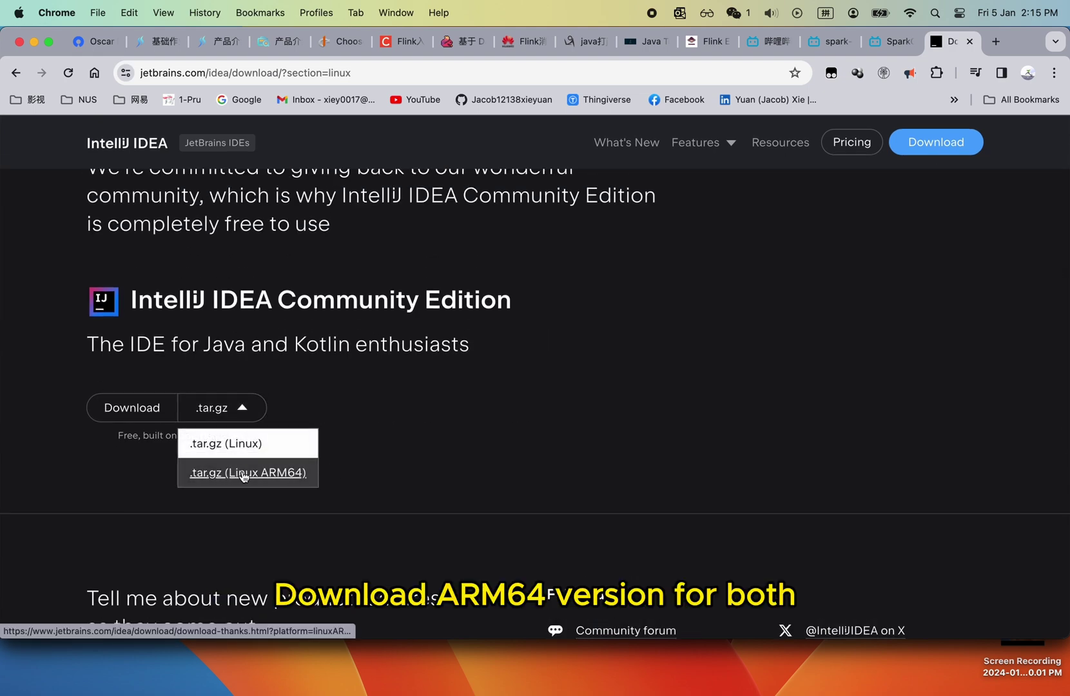
left_click(244, 474)
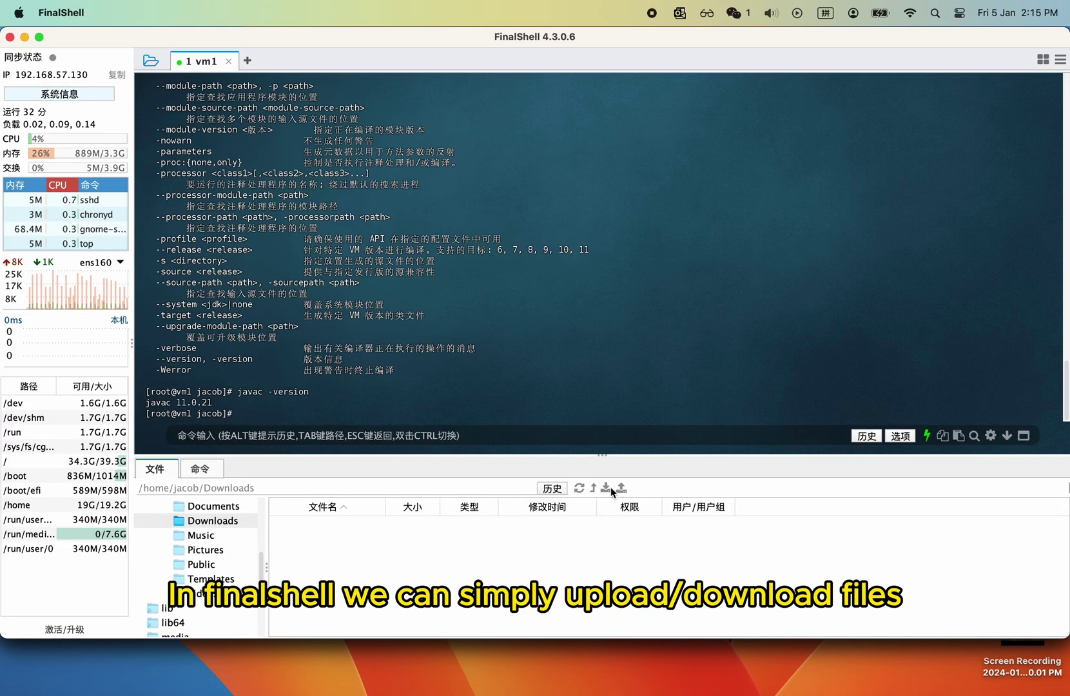
Upload the ideaIC and pycharm-community archives to /home/jacob/Downloads on the VM
left_click(622, 489)
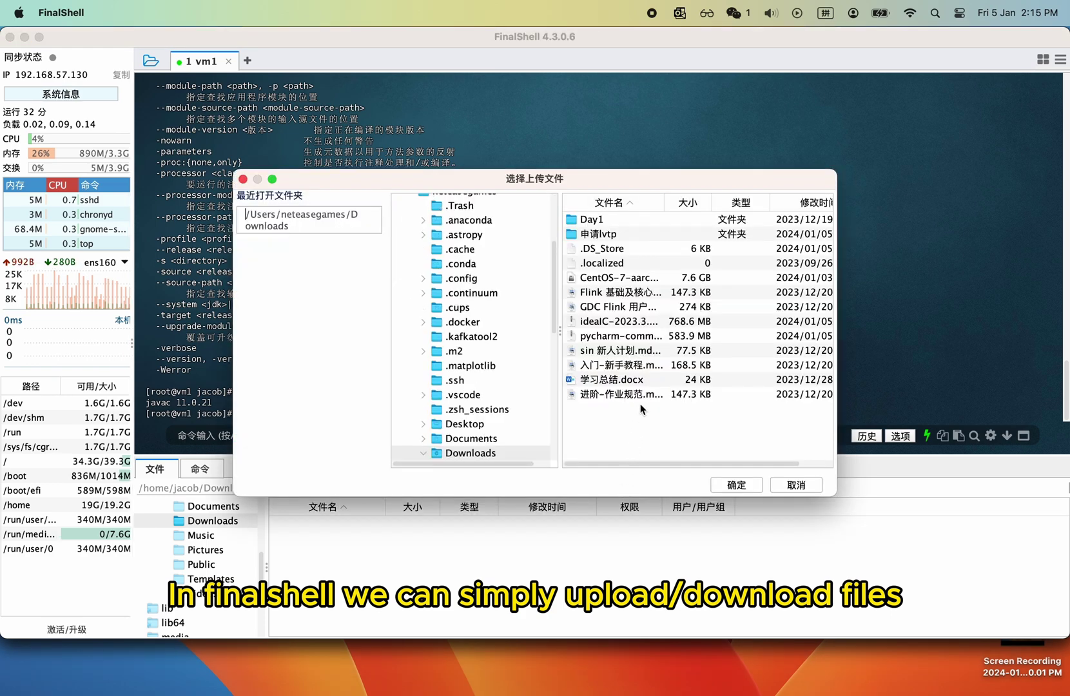
left_click_drag(619, 321, 617, 344)
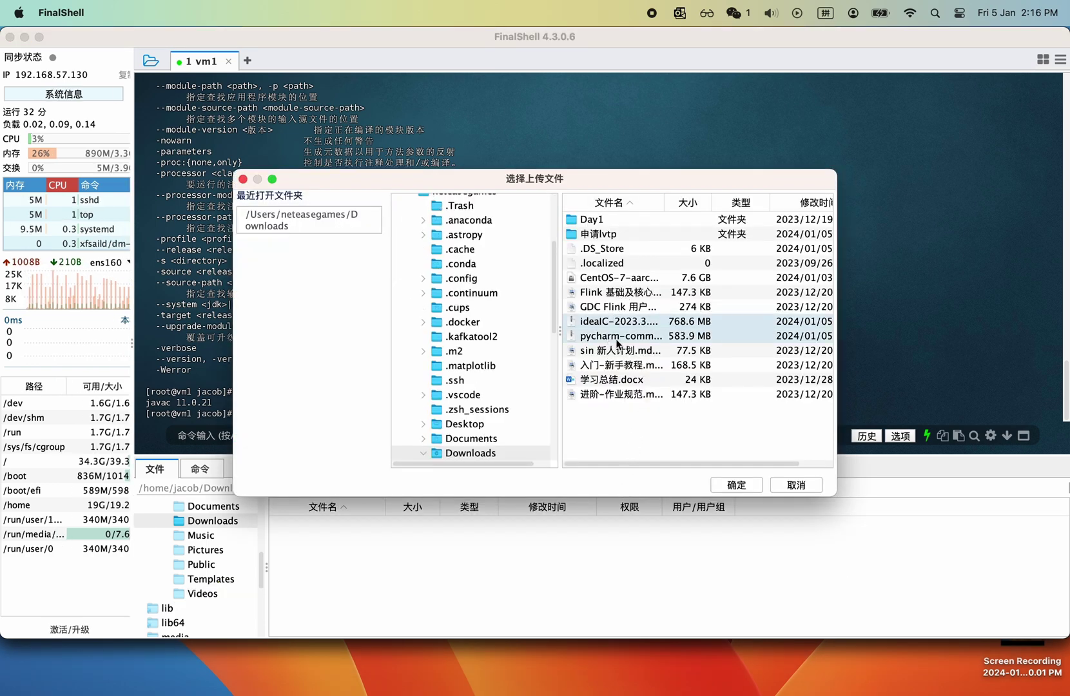
left_click(751, 485)
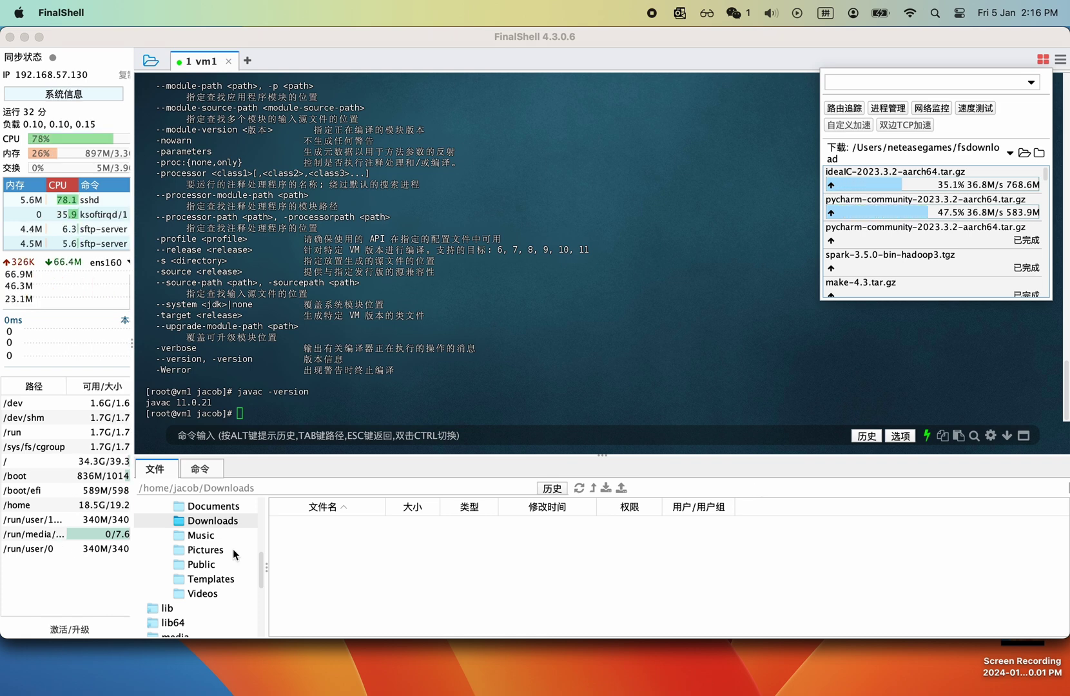
scroll(232, 551, "up", 4)
scroll(232, 549, "down", 1)
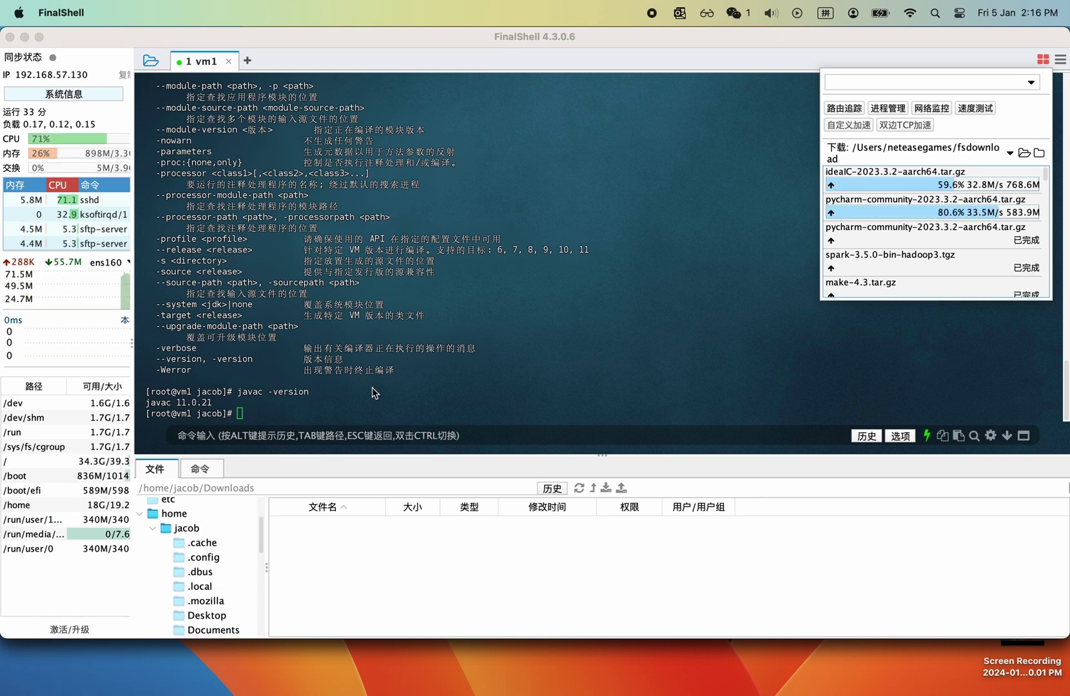
left_click(372, 387)
As user jacob, extract the ideaIC archive inside the Downloads folder with tar -xvf
type("su jacob")
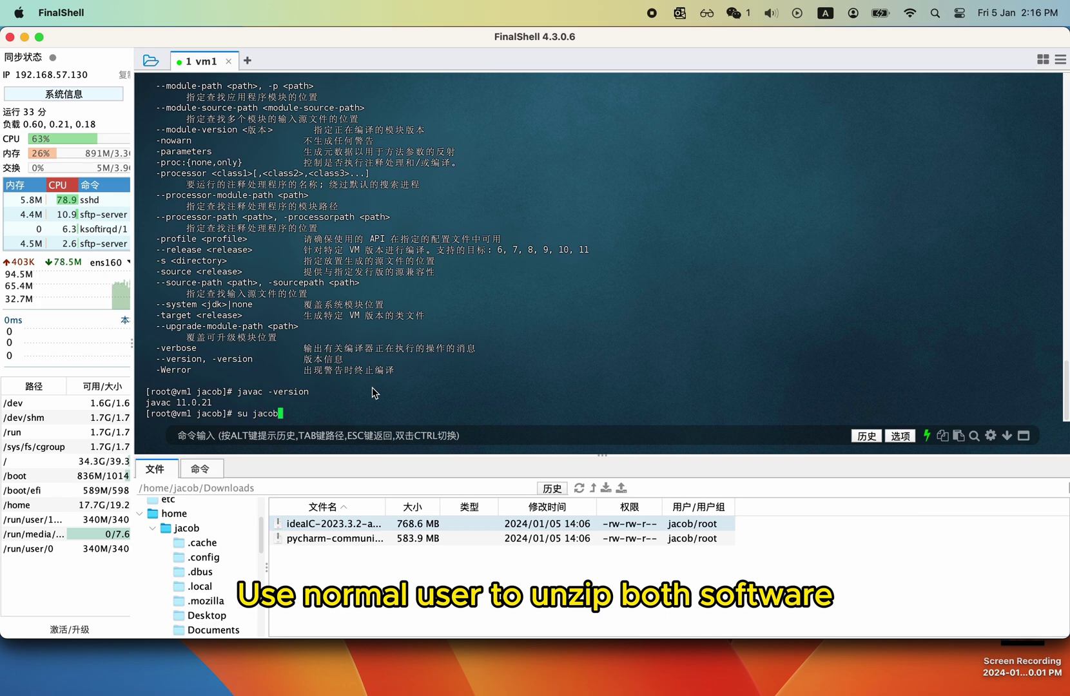
key("Return")
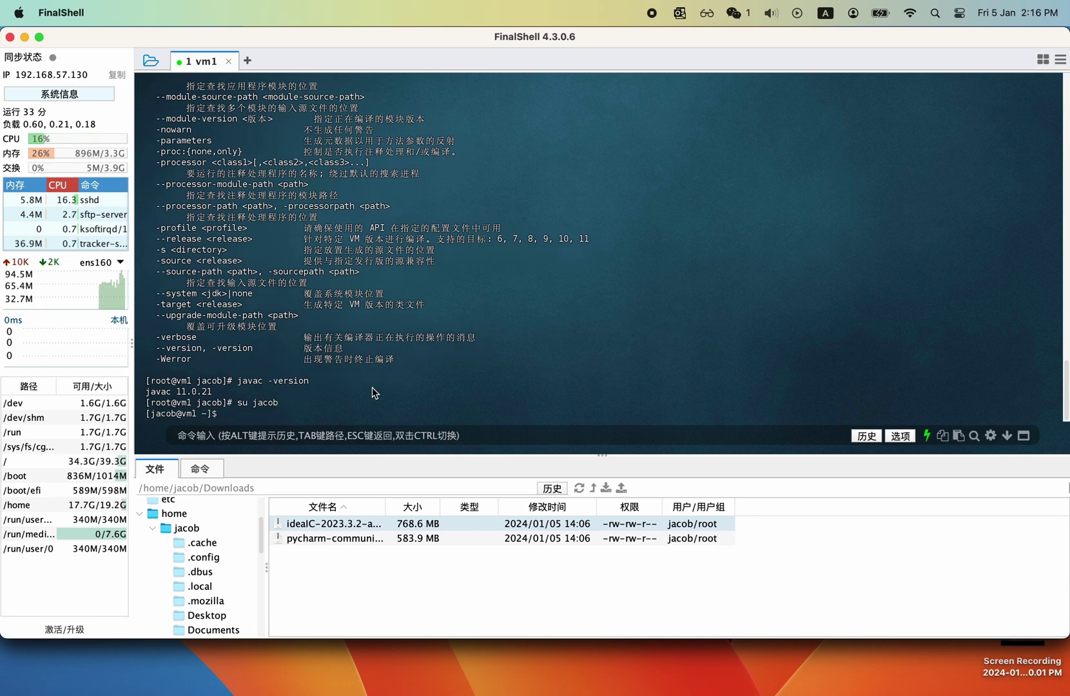
type("cd Downloads/")
key("Return")
type("ls")
key("Return")
type("tar ")
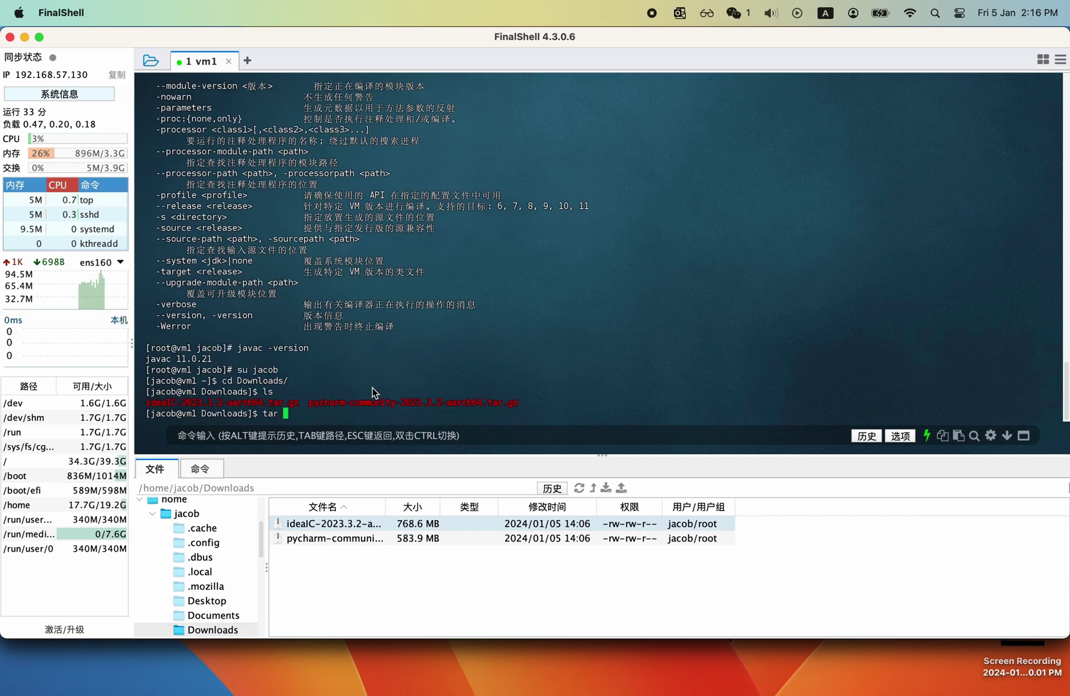
type("-xvf i")
key("Tab")
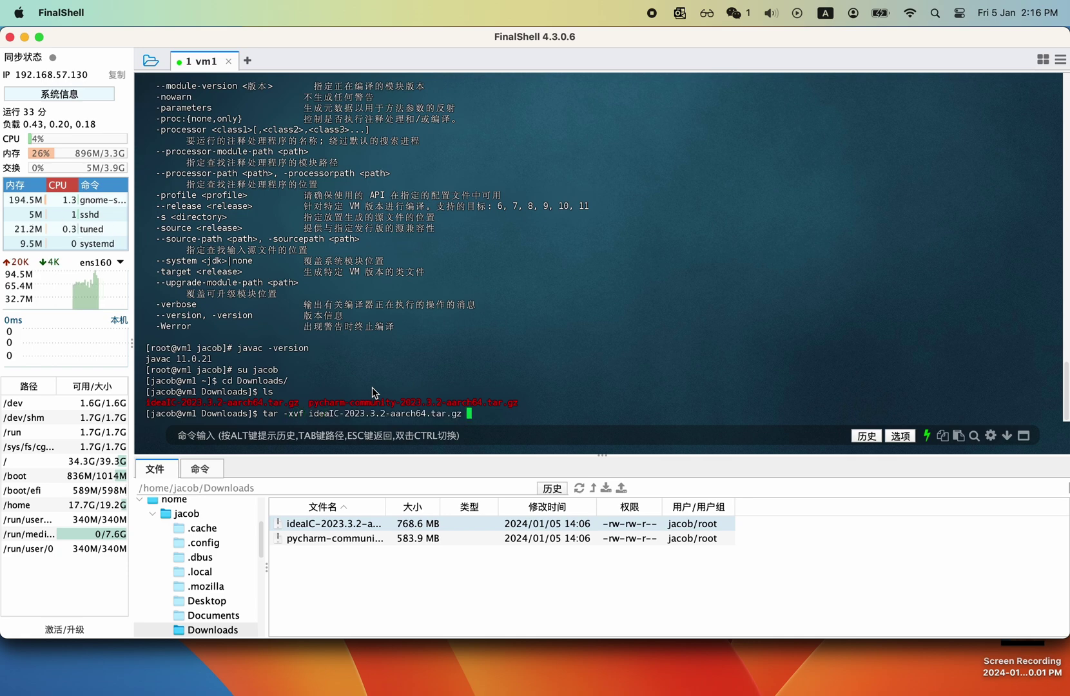
key("Return")
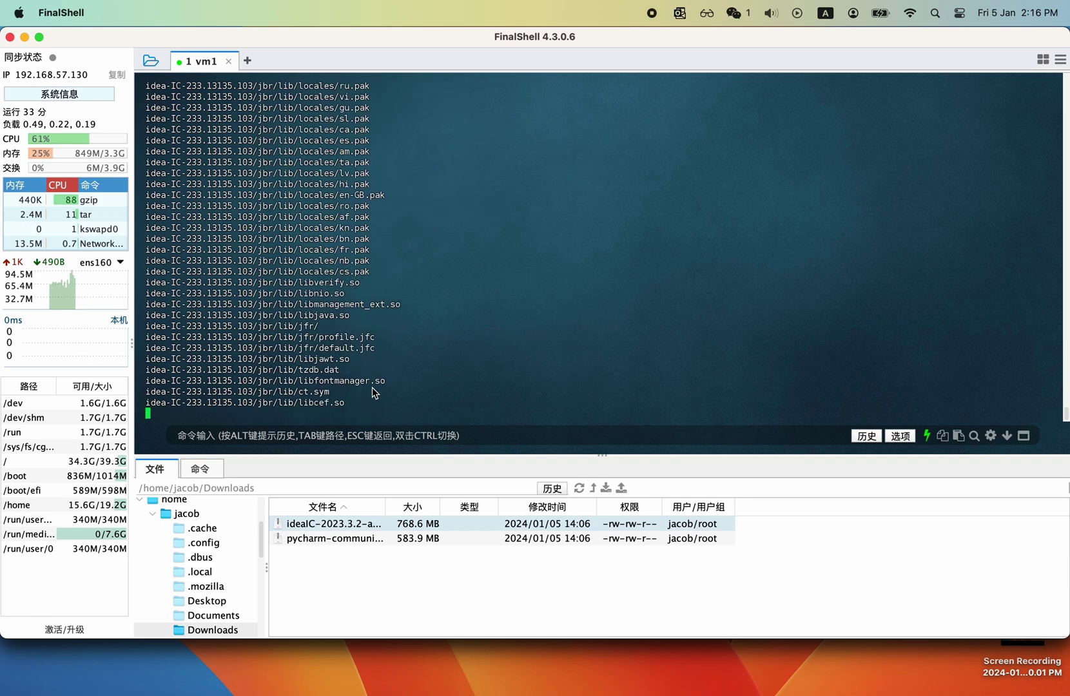
Rename the extracted IntelliJ folder to idea
type("ls")
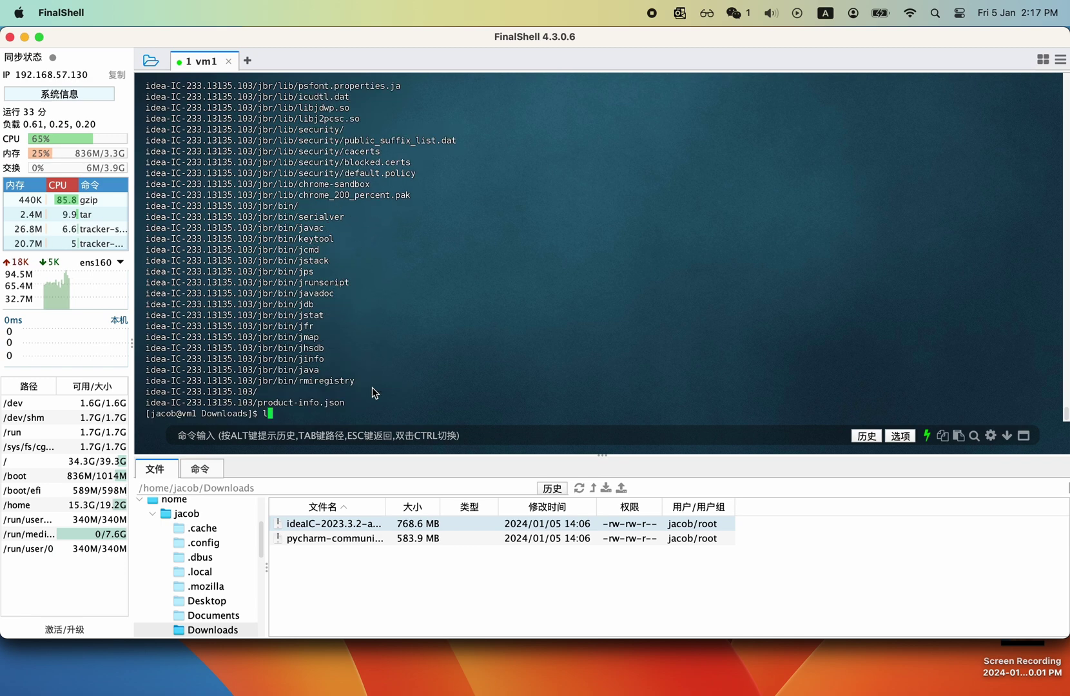
key("Return")
type("mv ")
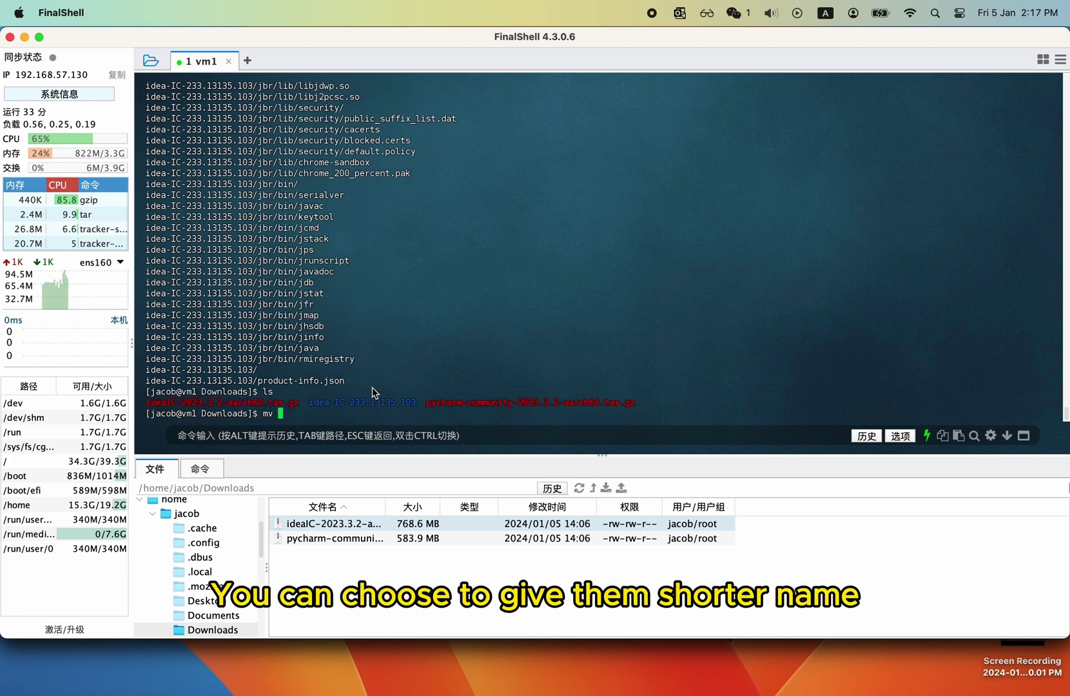
type("idea-")
key("Tab")
type("idea")
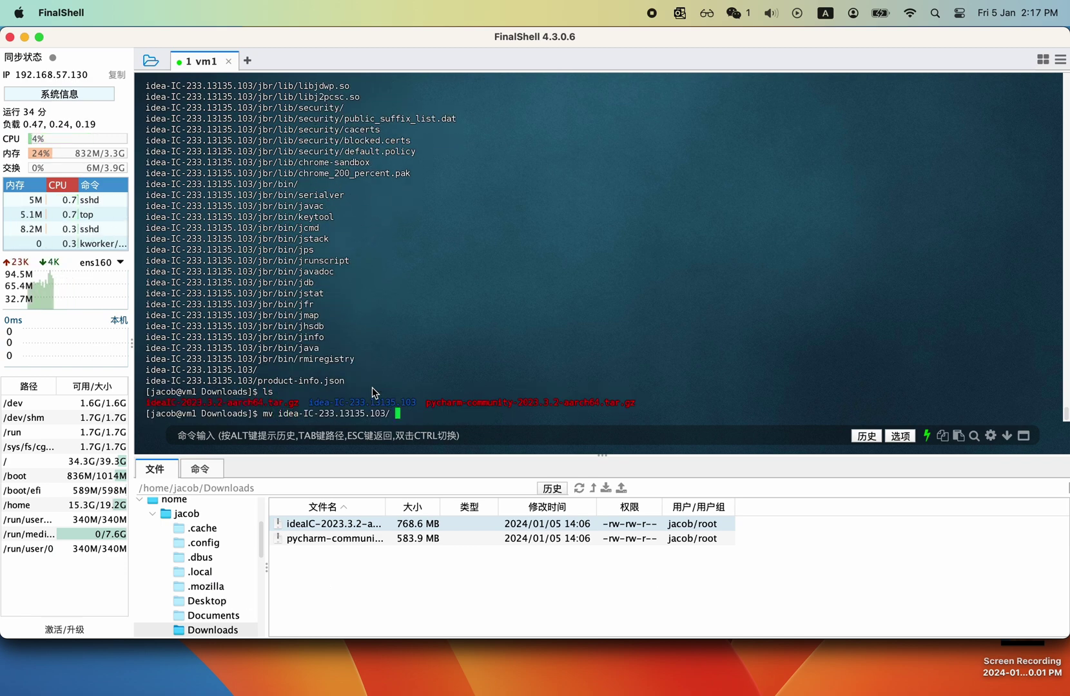
key("Return")
Delete the ideaIC-2023.3.2-aarch64.tar.gz archive and begin the tar -xvf command for PyCharm
type("ls")
key("Return")
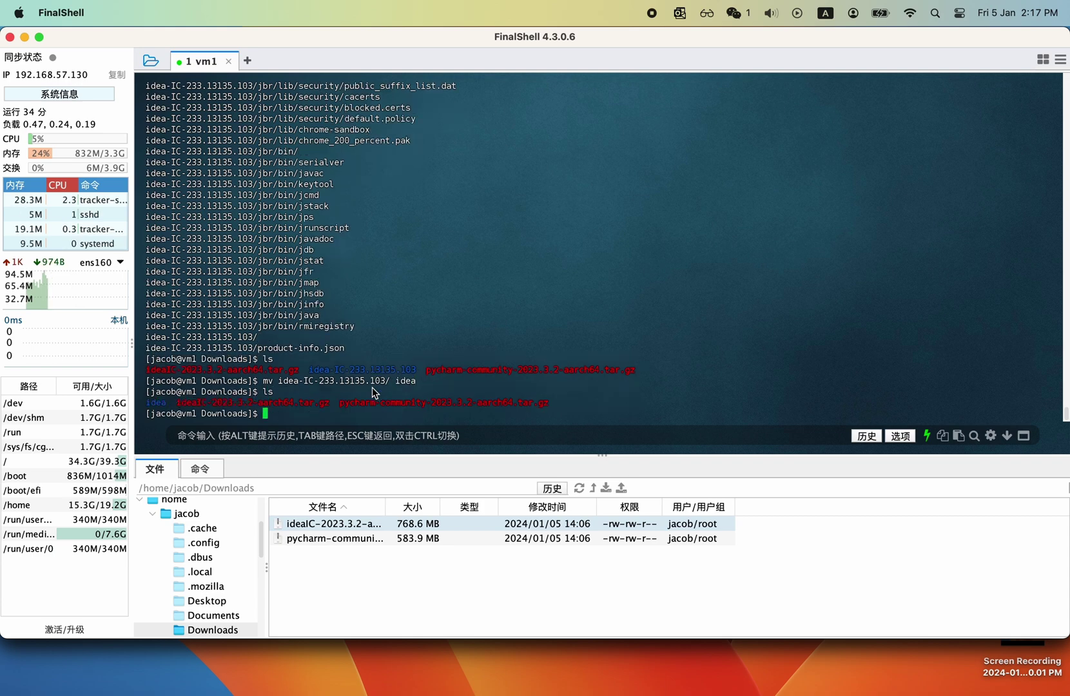
type("rm ideaI")
key("Tab")
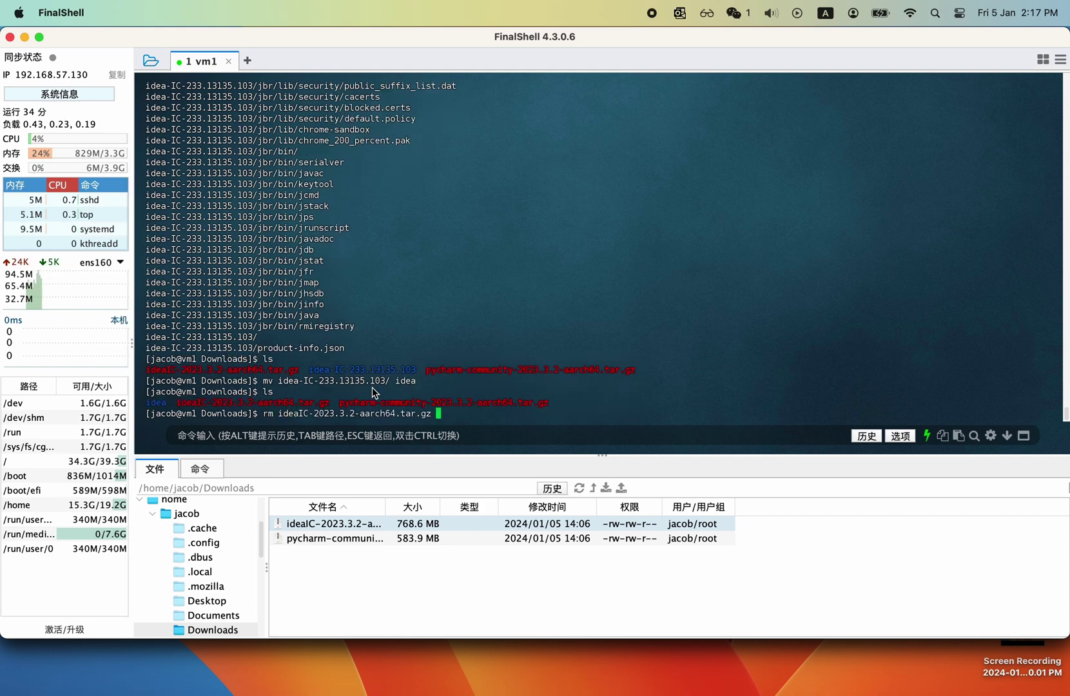
key("Return")
type("ls")
key("Return")
type("tar")
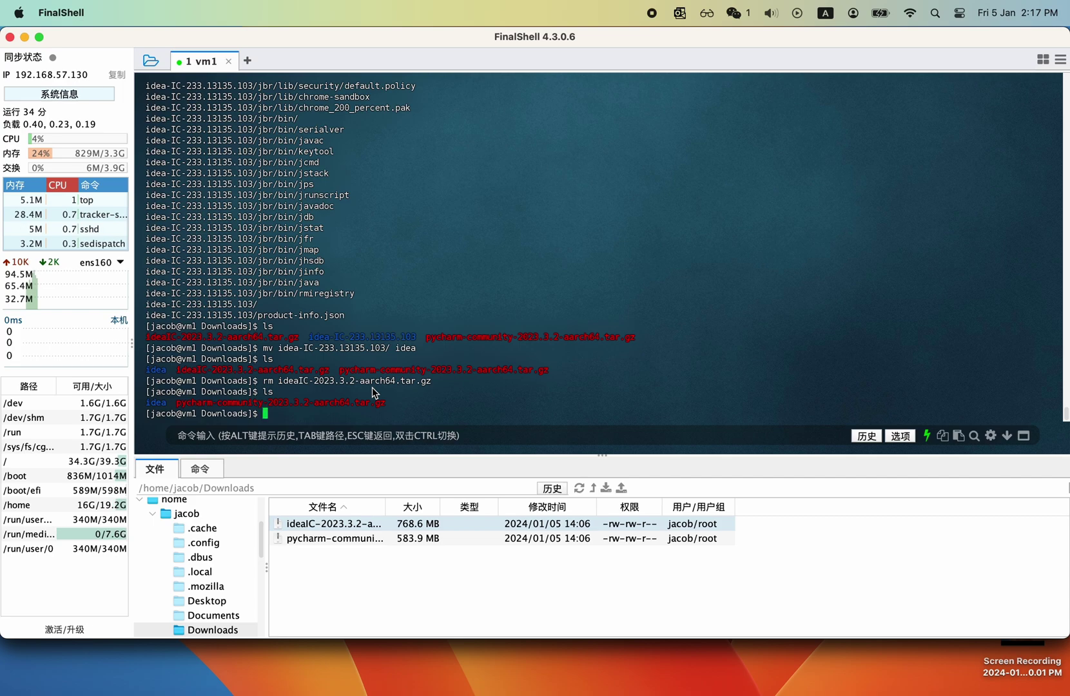
type(" -xvf py")
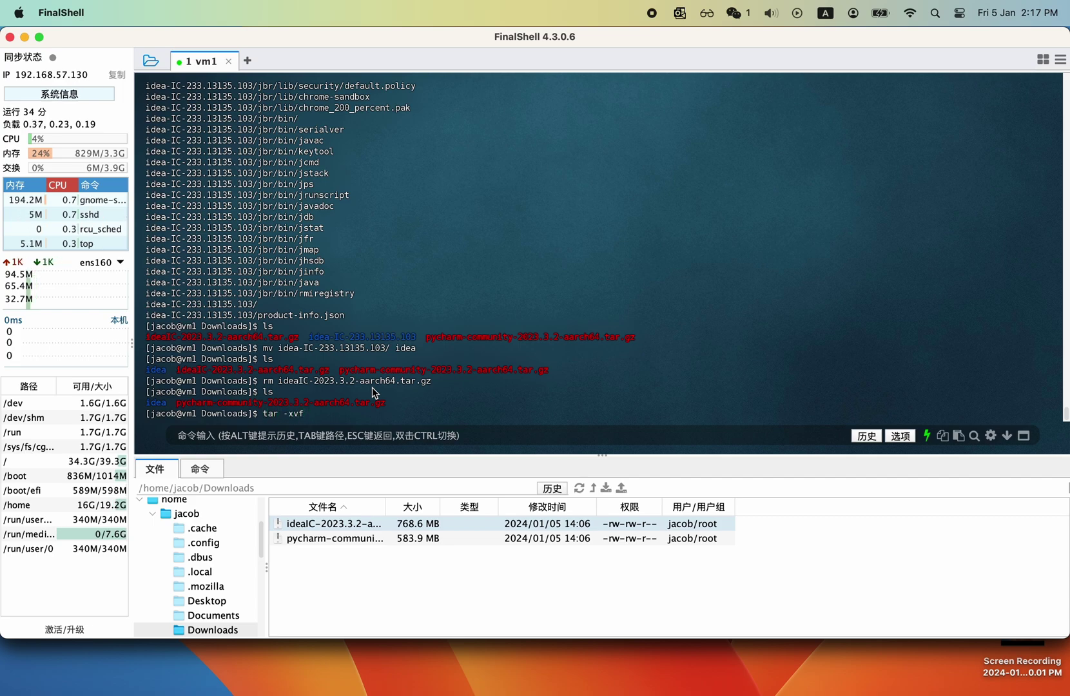
Extract the PyCharm archive and rename its folder to pycharm
key("Tab")
key("Return")
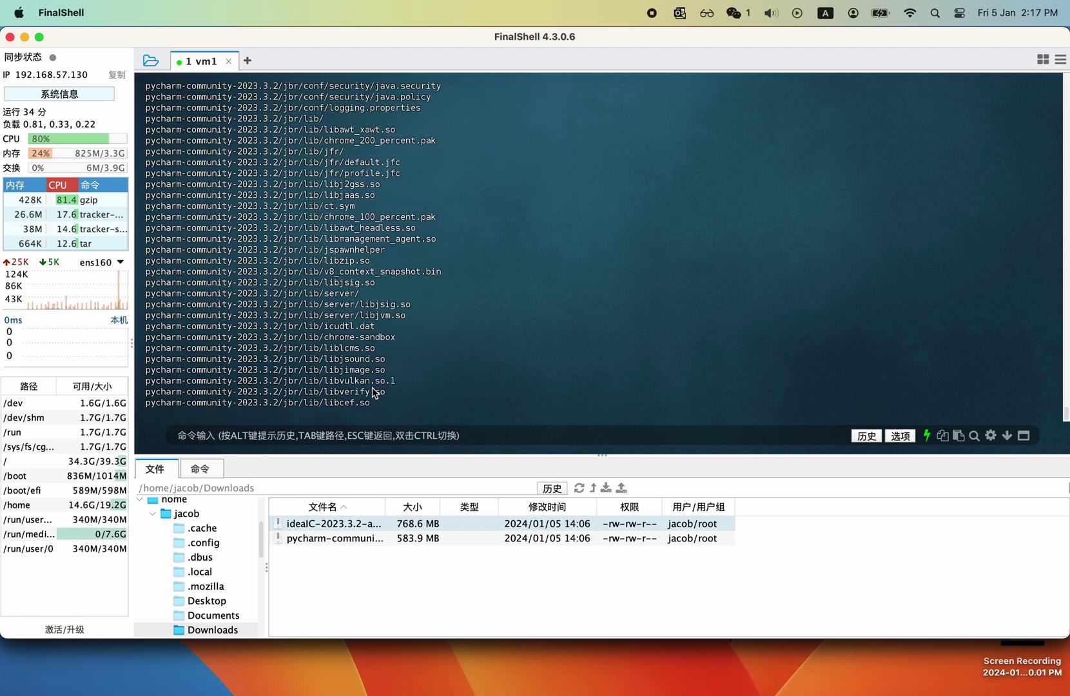
type("mv p")
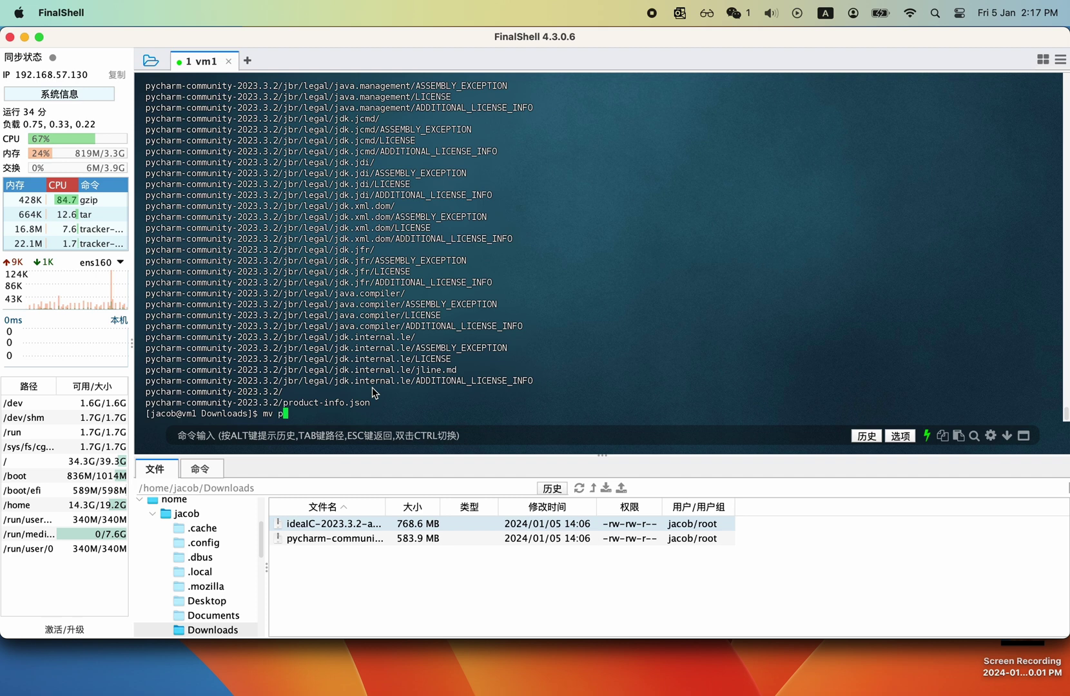
key("Tab")
type("pycharm")
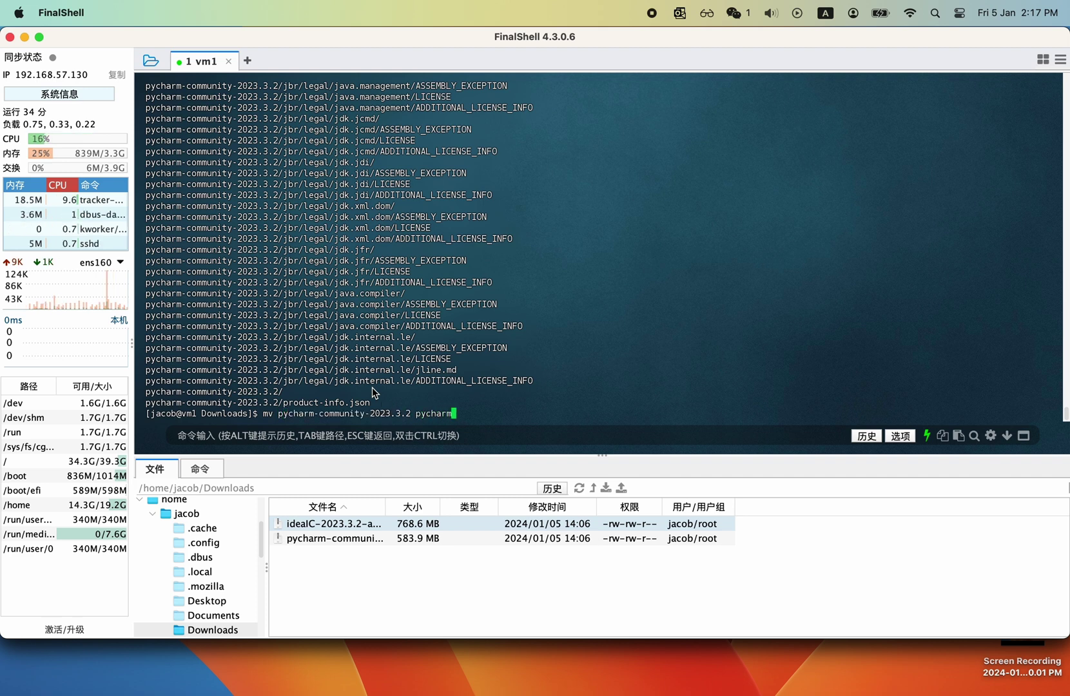
key("Return")
type("ls")
key("Return")
Delete the PyCharm archive so only idea and pycharm remain in Downloads
type("rm")
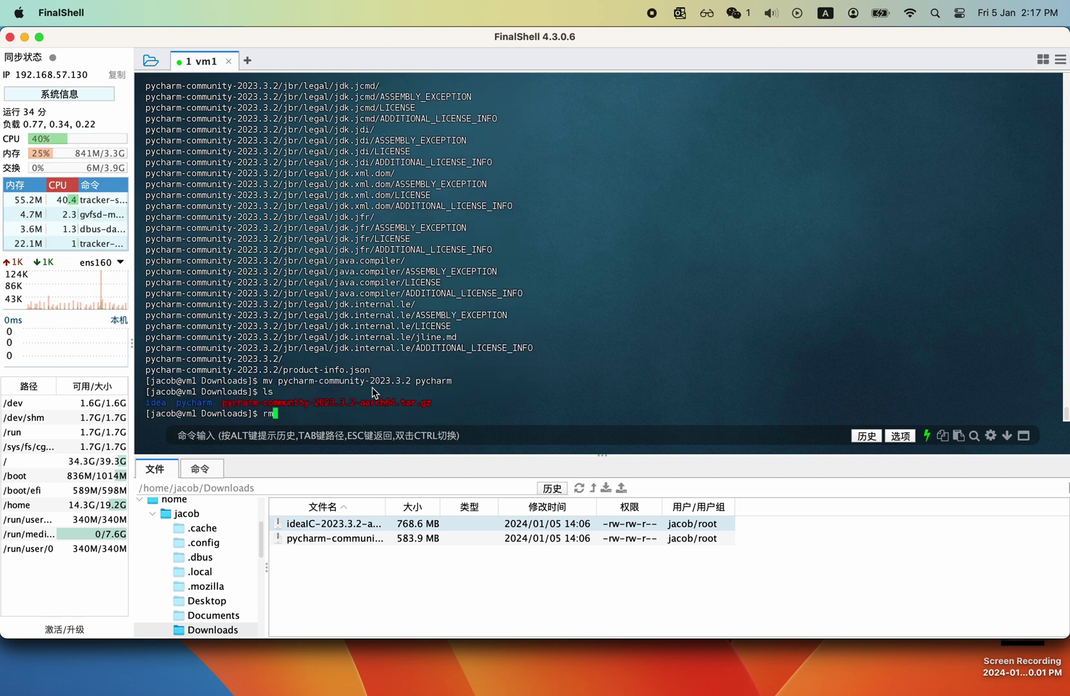
type(" pycharm-")
key("Tab")
key("Return")
type("ls")
key("Return")
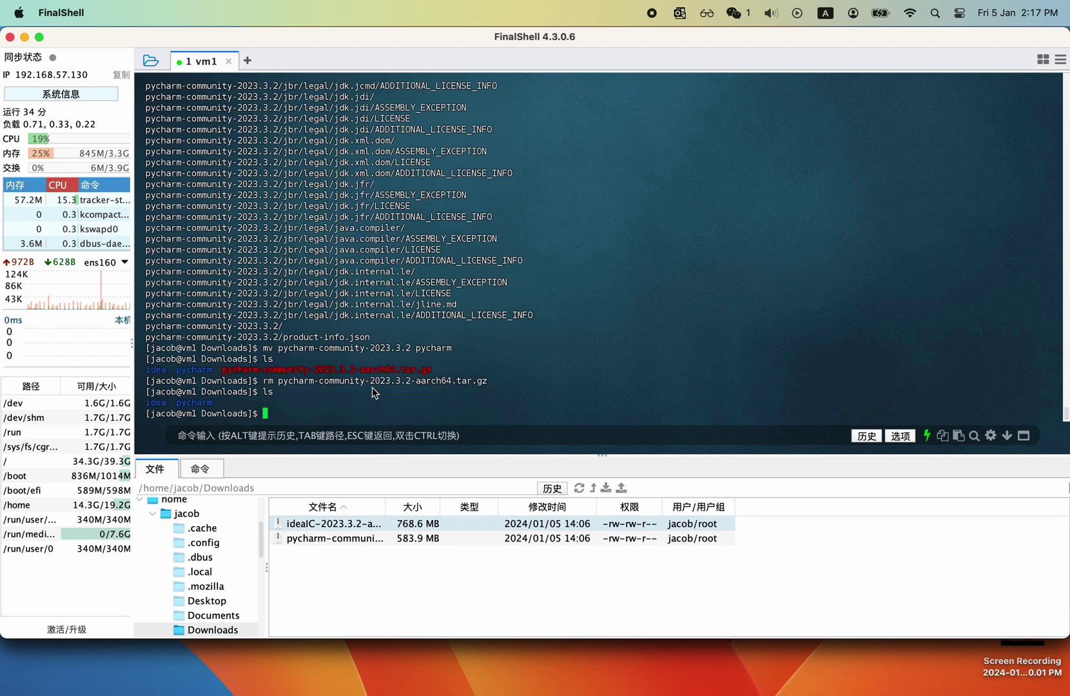
From the idea folder, launch IntelliJ IDEA with bin/idea.sh
type("cd ide")
key("Tab")
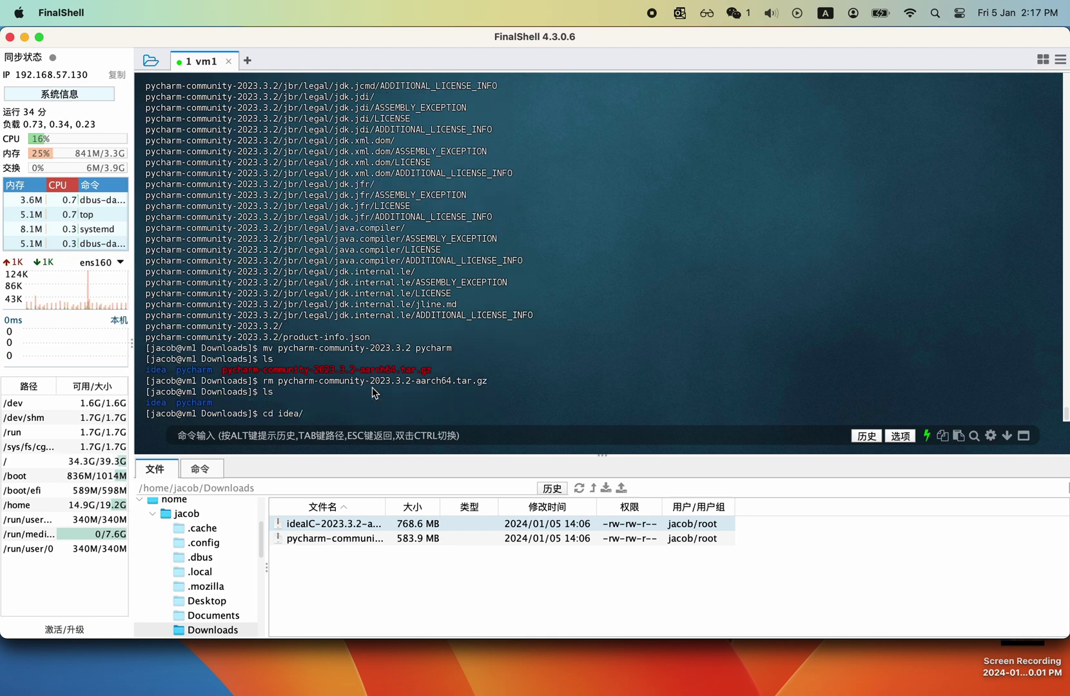
key("Return")
type("bin/idea.sh")
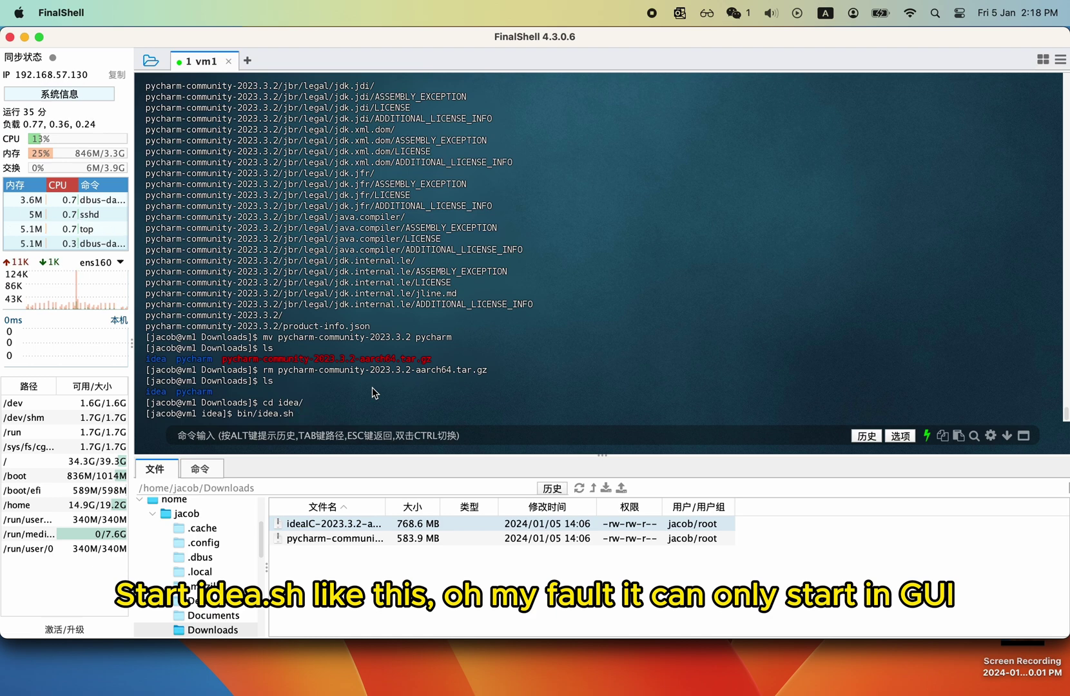
key("Return")
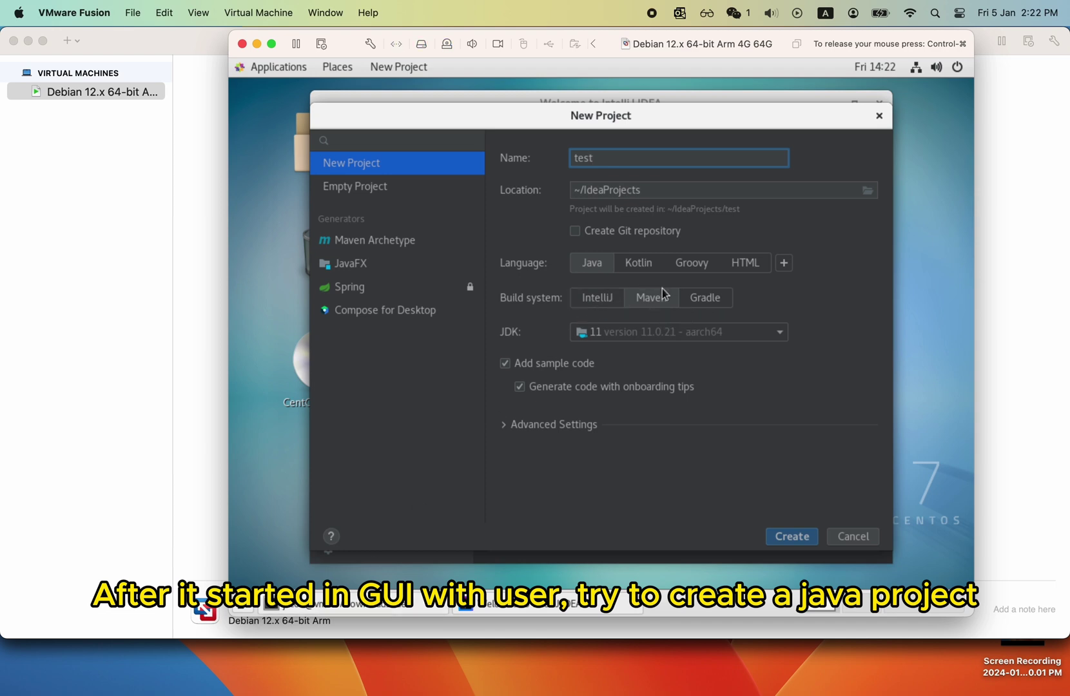
Create the new Java project named test and check the IDE log output
left_click(791, 537)
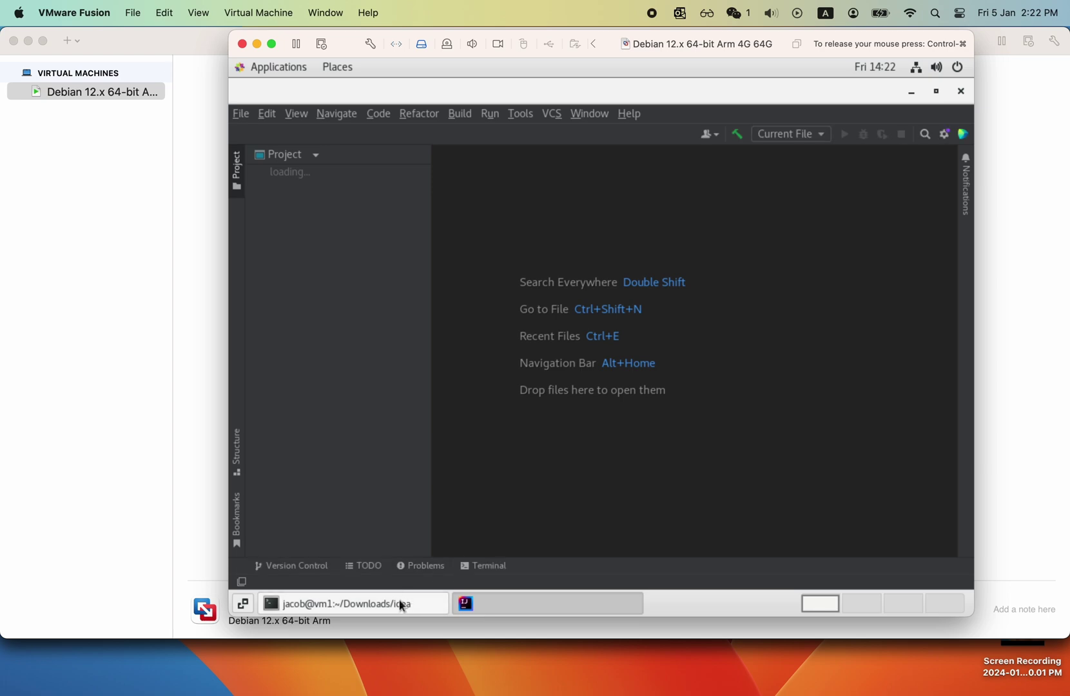
left_click(401, 602)
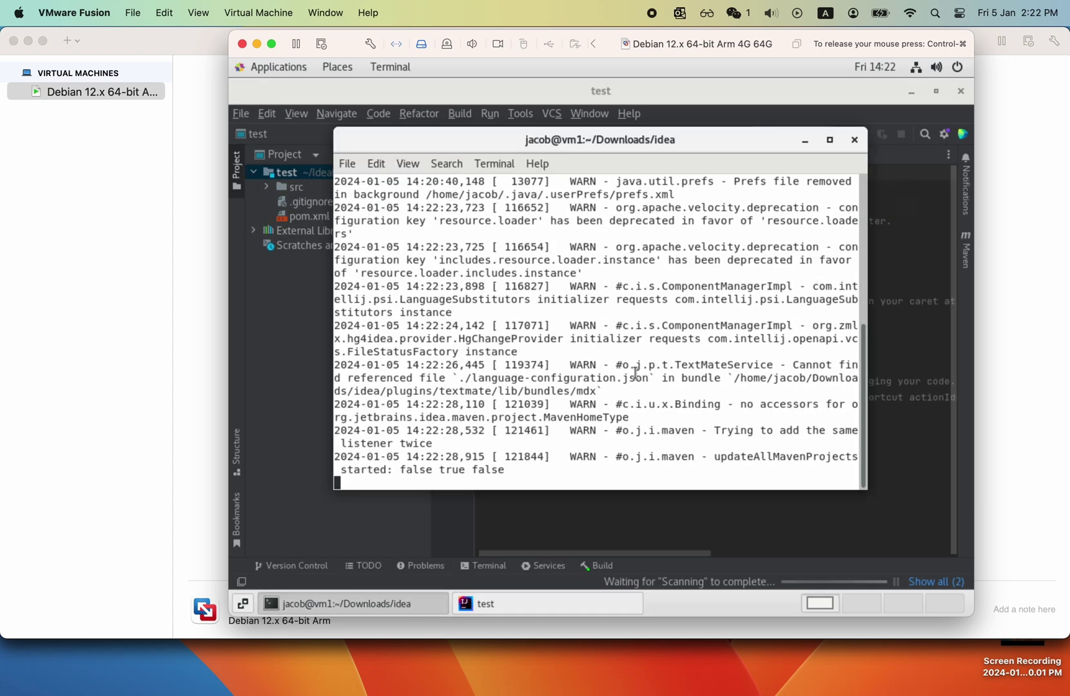
left_click(904, 431)
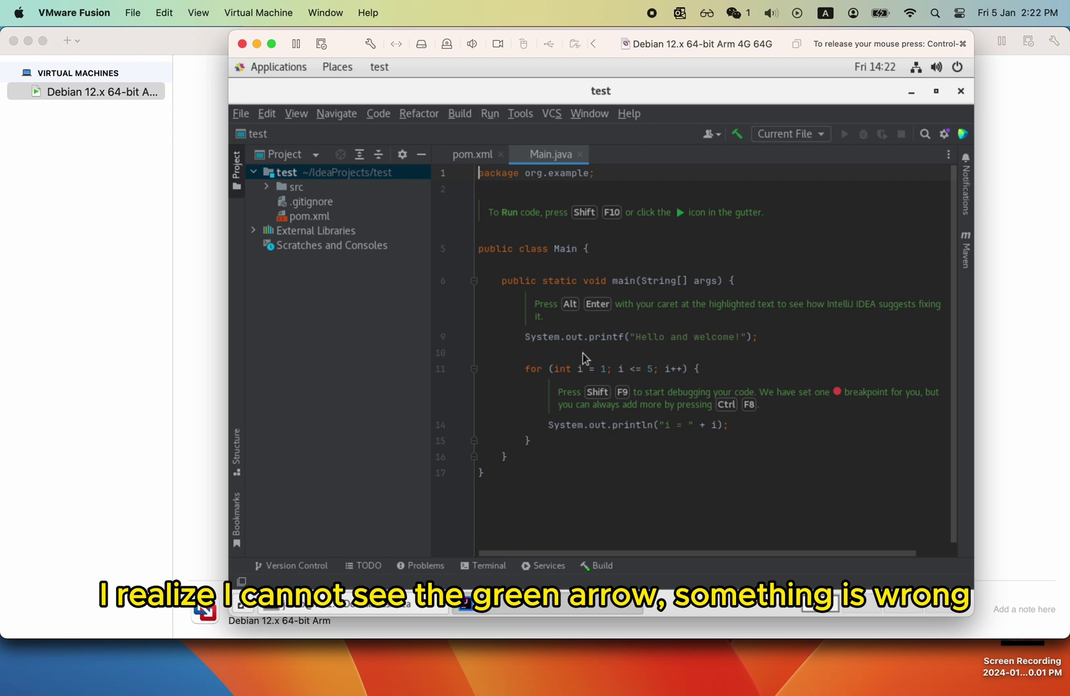
left_click(401, 602)
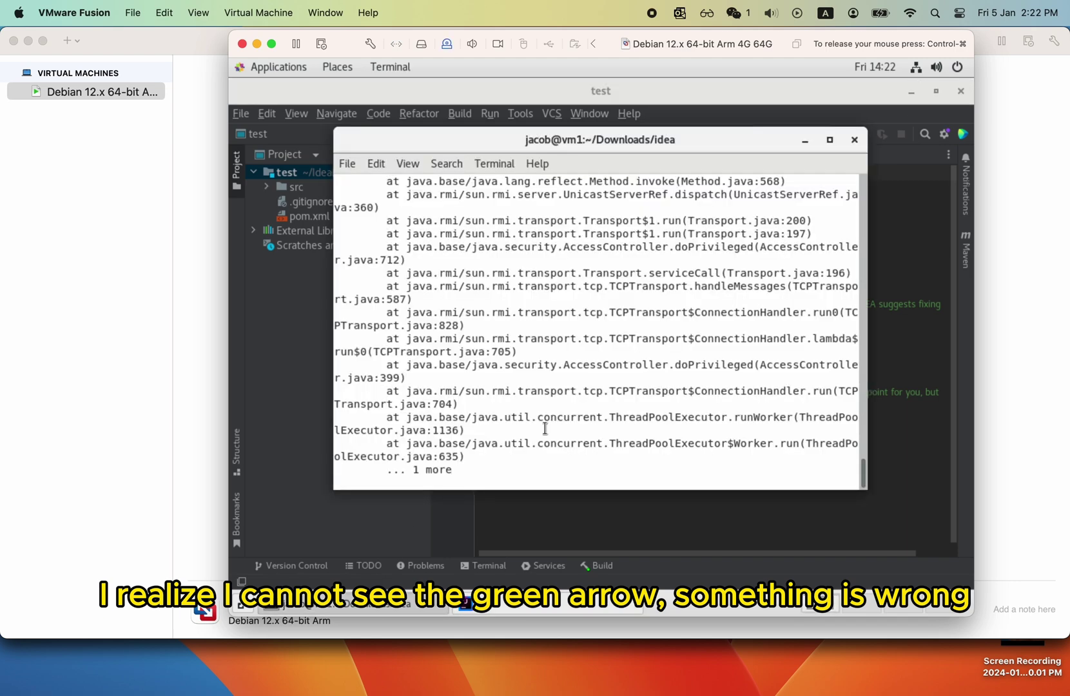
scroll(545, 428, "down", 2)
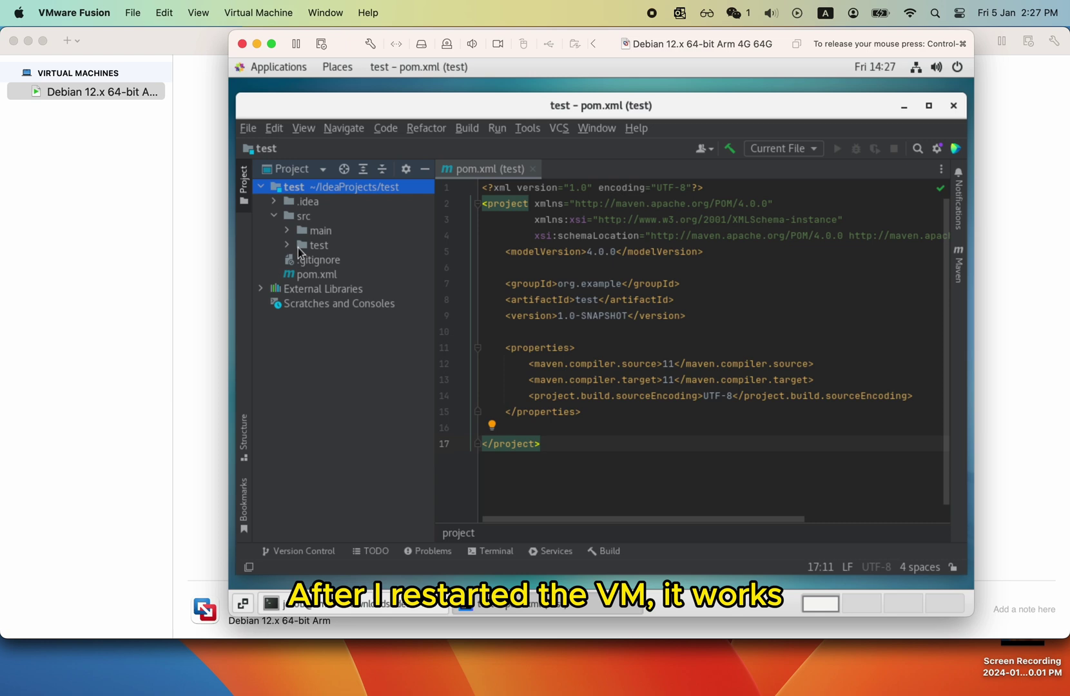
Open Main.java under src/main/java, run it to exit code 0, and exit IntelliJ IDEA
left_click(287, 231)
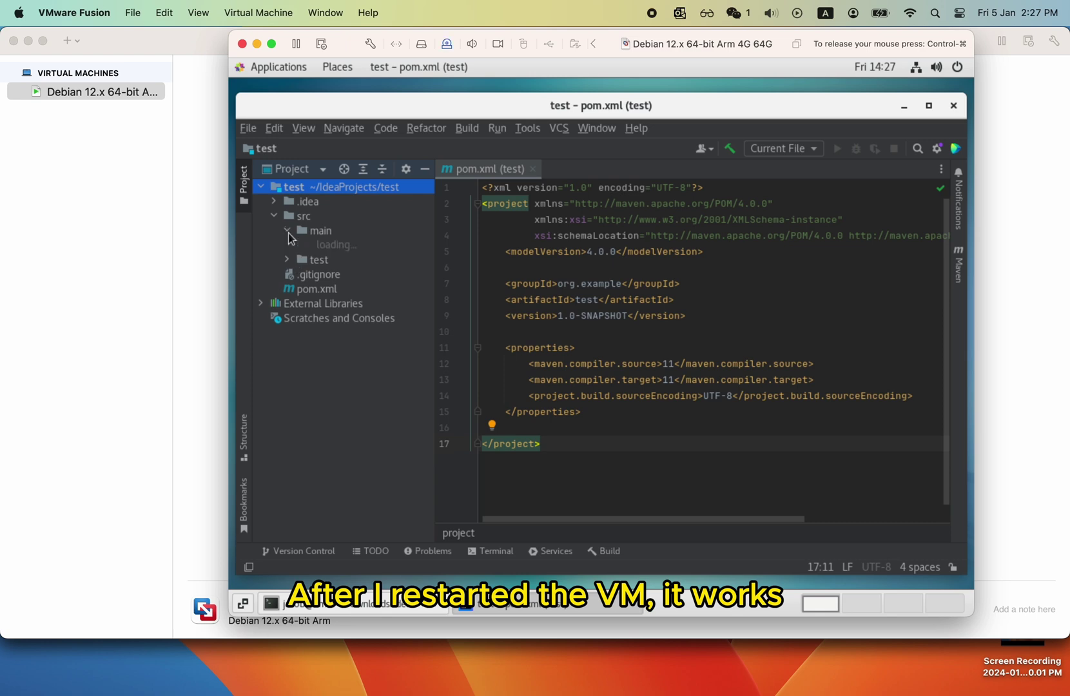
left_click(300, 246)
left_click(363, 276)
double_click(363, 277)
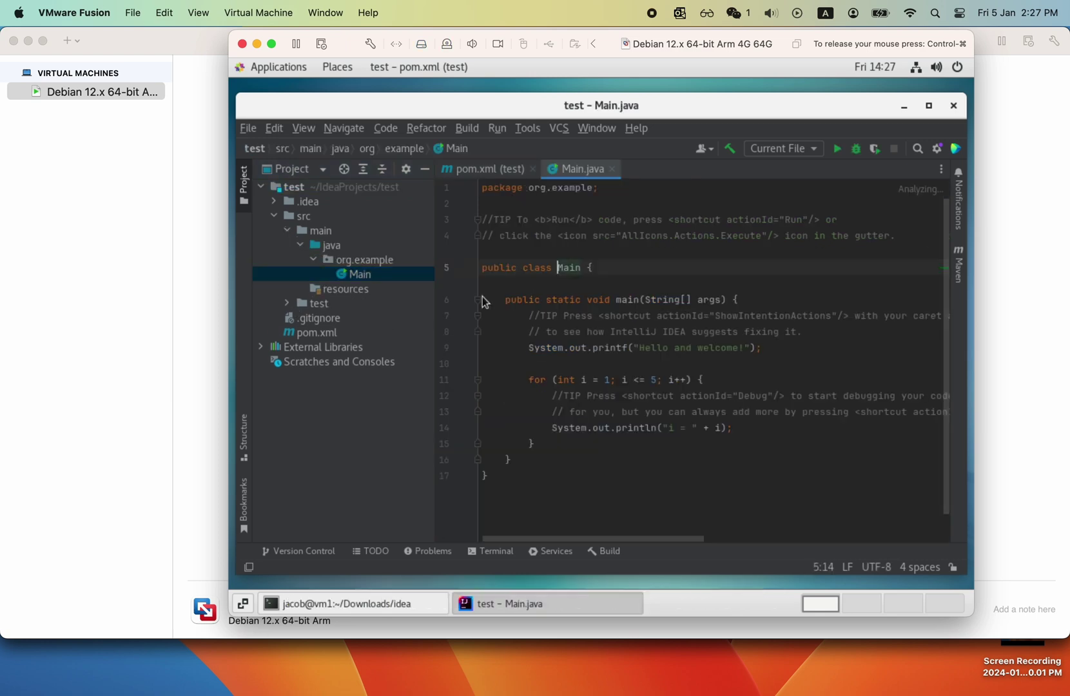
left_click(839, 149)
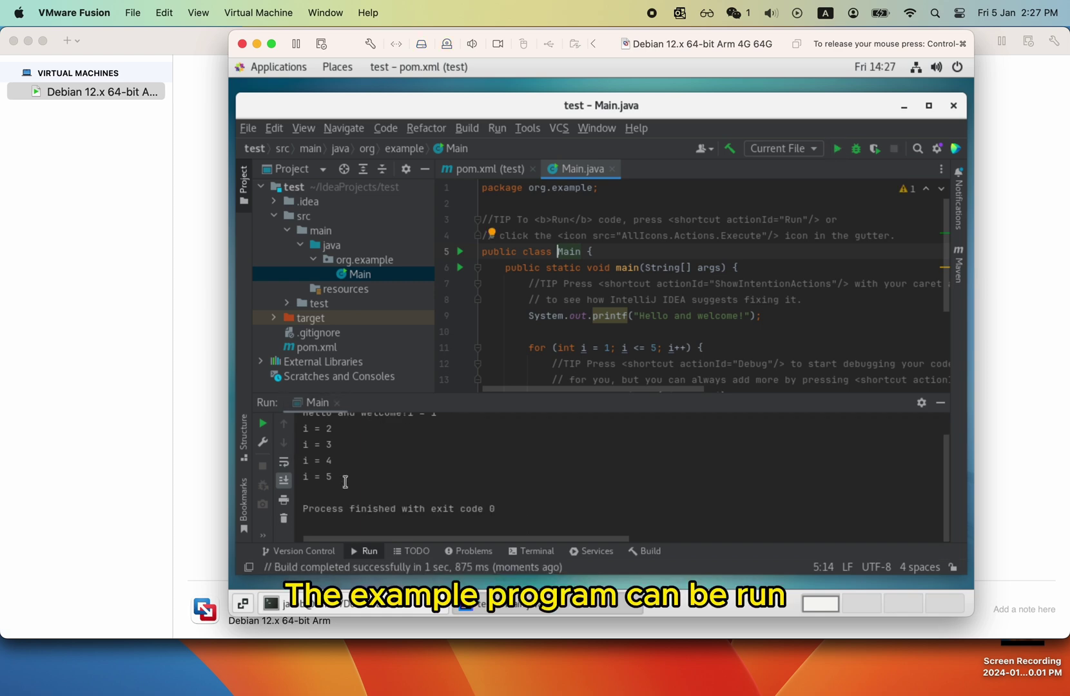
left_click(954, 107)
left_click(627, 373)
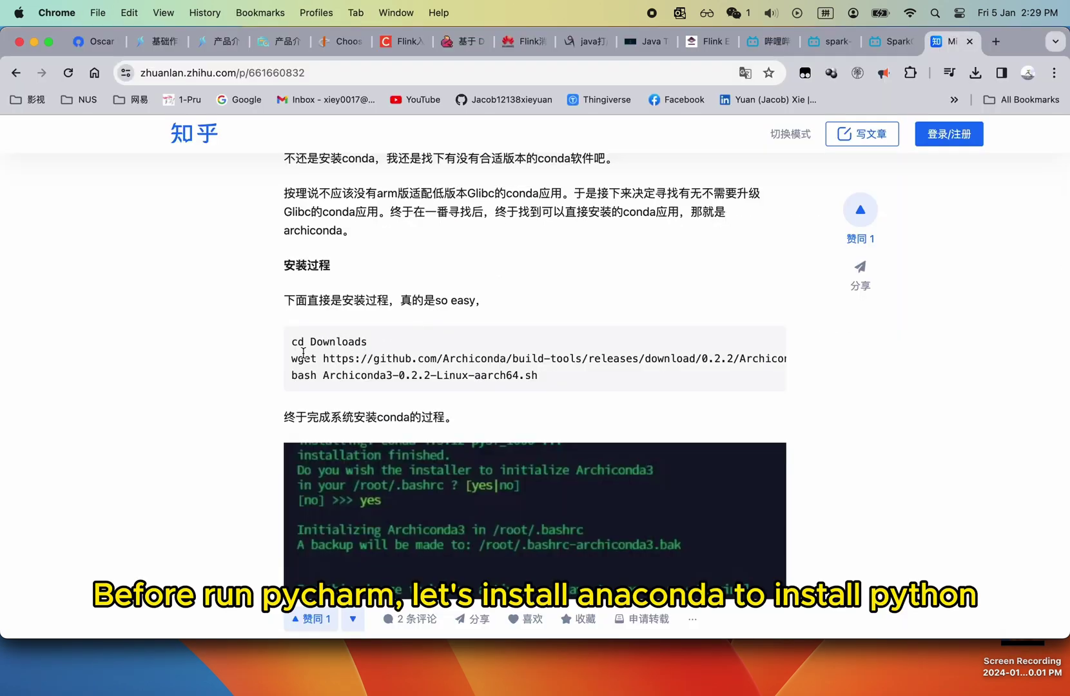
Copy the Archiconda3-0.2.2 wget command from the article and run it in FinalShell
triple_click(294, 358)
key("super+c")
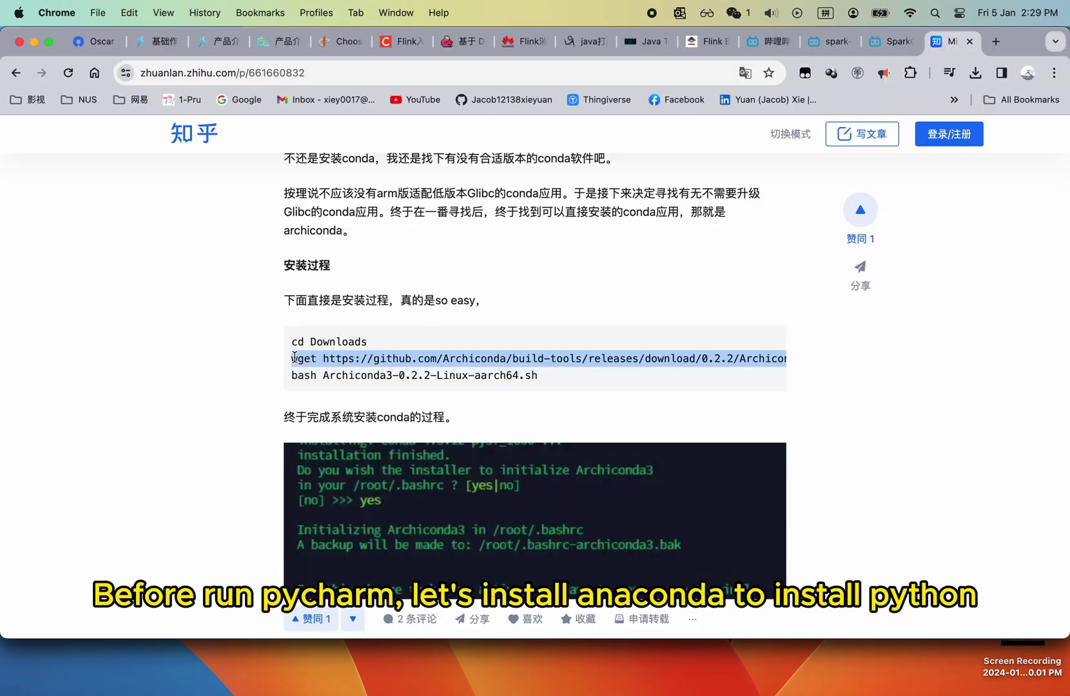
key("super+Tab")
key("super+v")
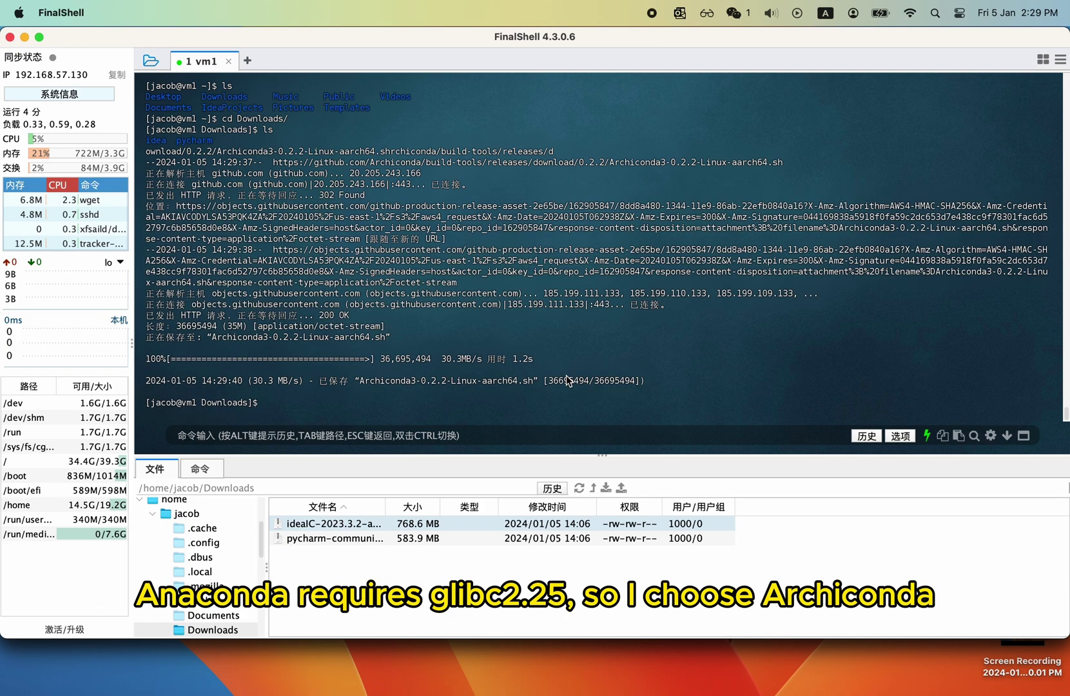
Run the Archiconda3-0.2.2-Linux-aarch64.sh installer, accepting the license, the default location and .bashrc initialisation
type("Ar")
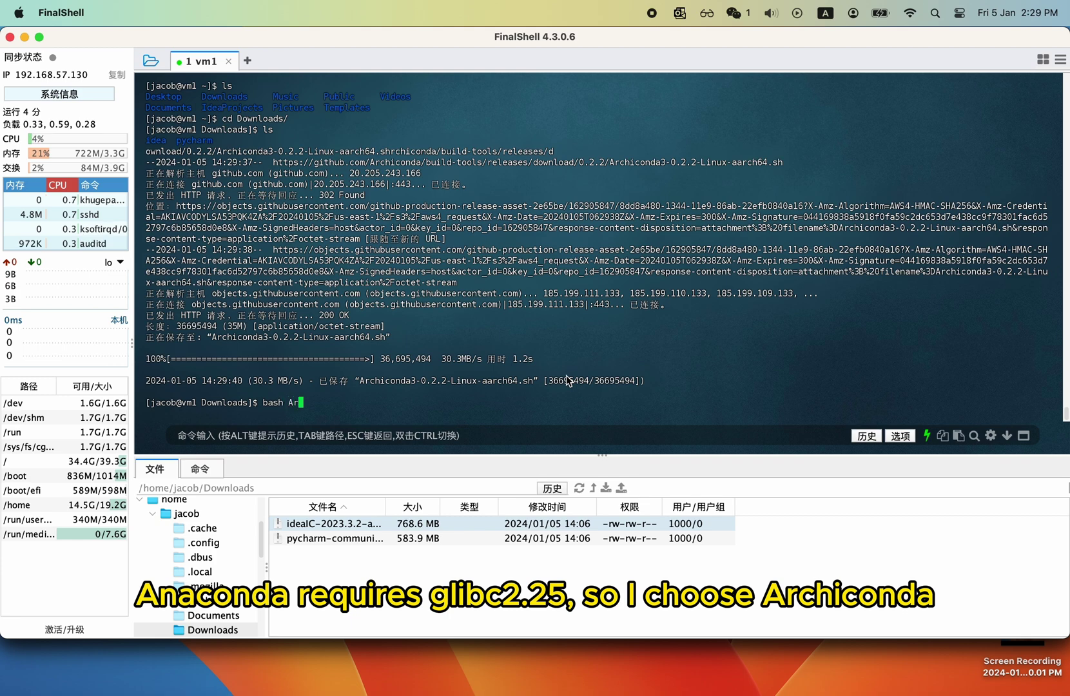
key("Tab")
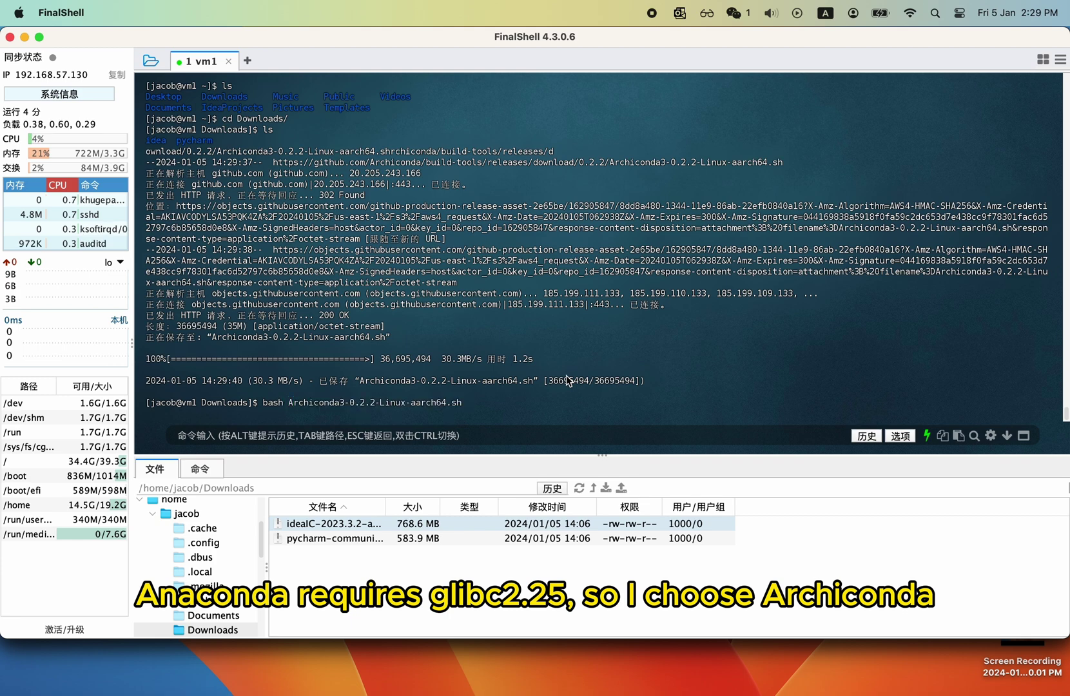
key("Return")
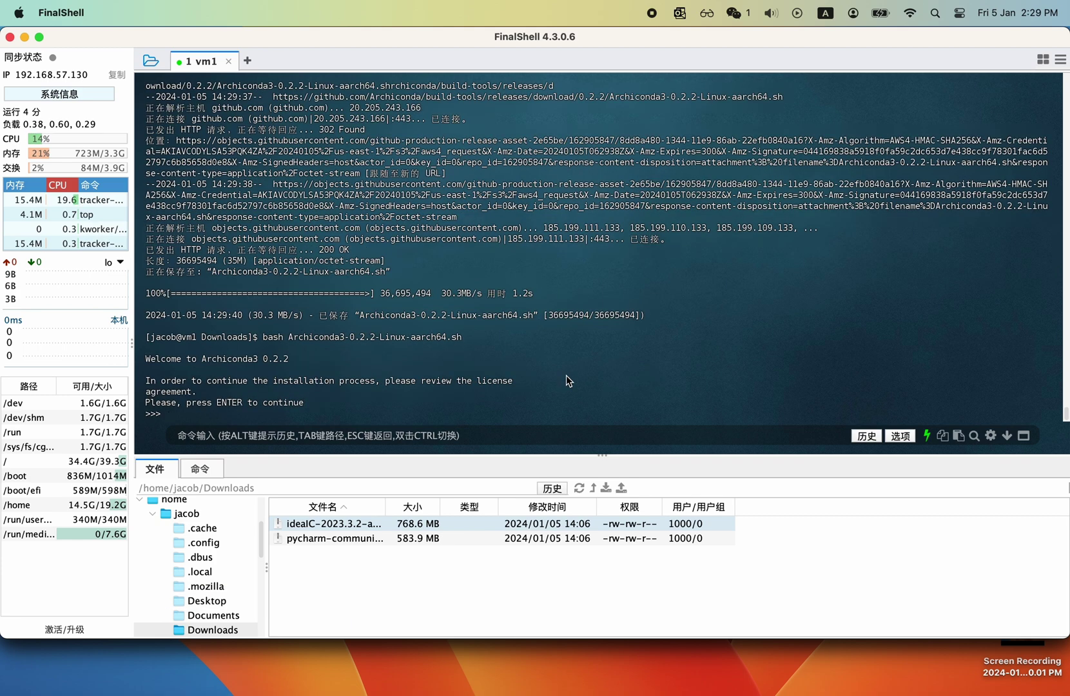
key("Return")
key("space")
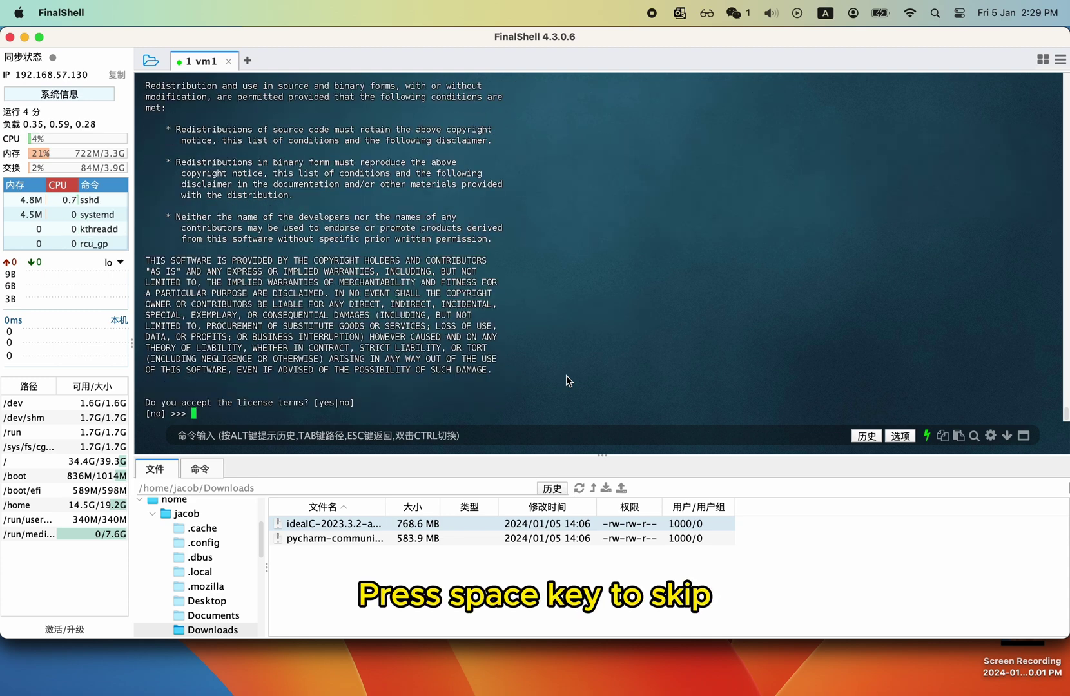
type("yes")
key("Return")
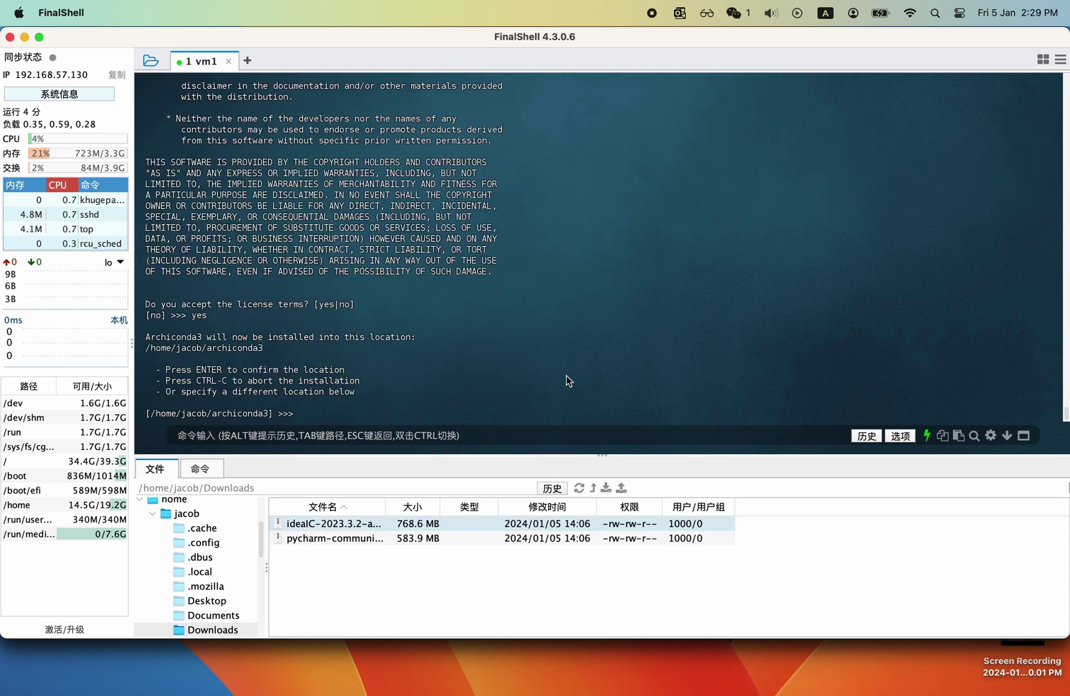
key("Return")
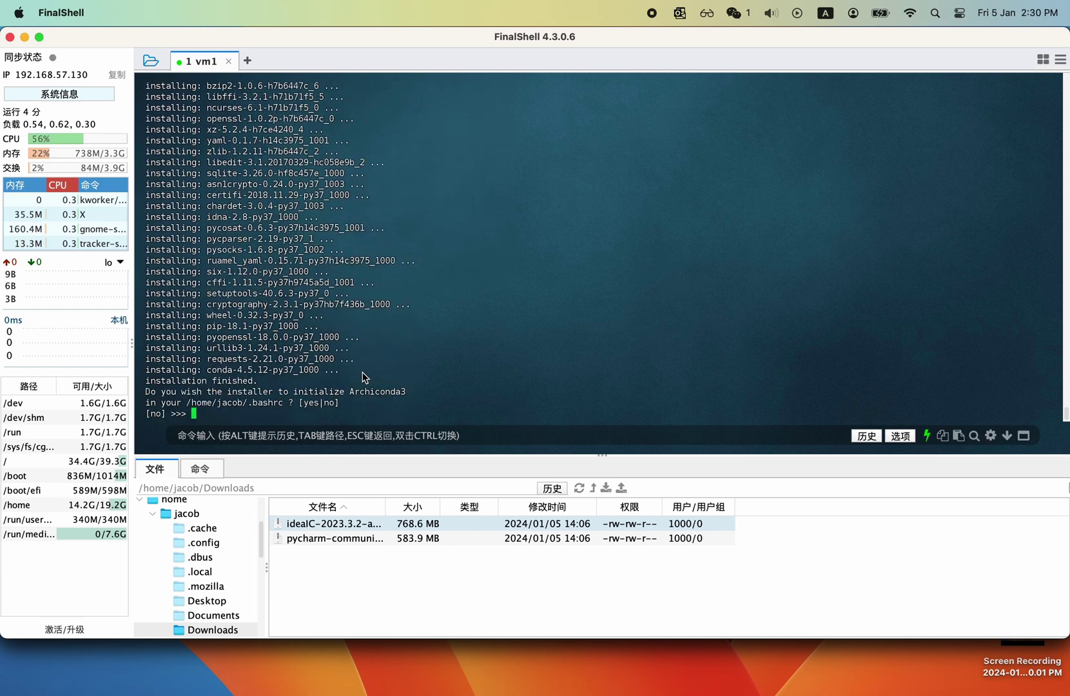
type("yes")
key("Return")
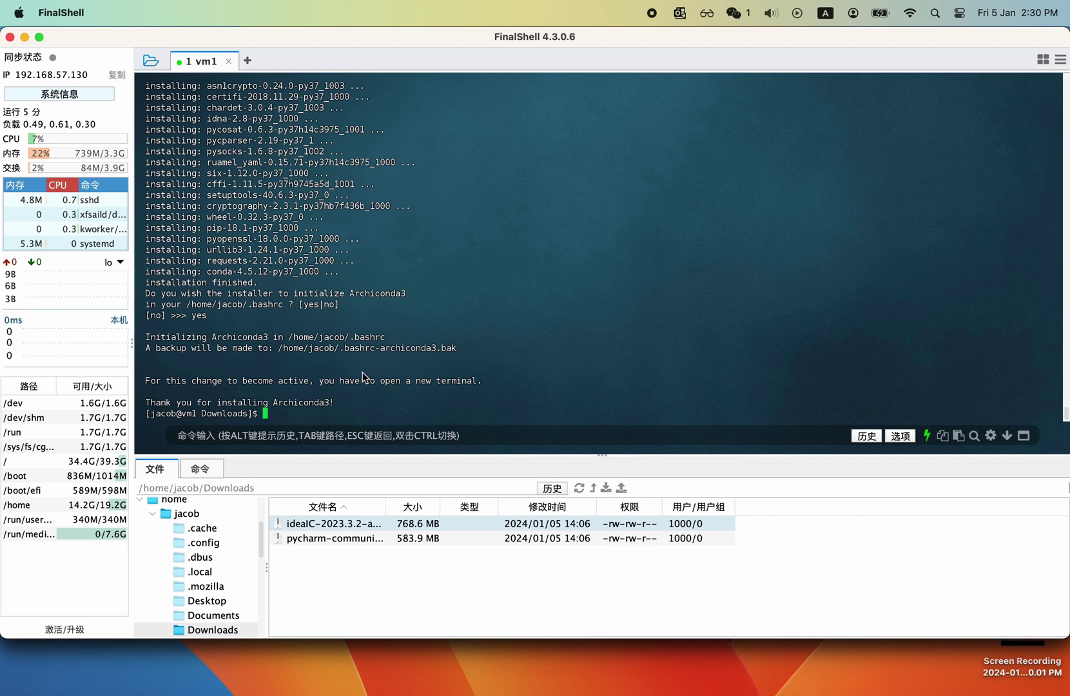
Reload the shell configuration with source /home/jacob/.bashrc
type("conda -v")
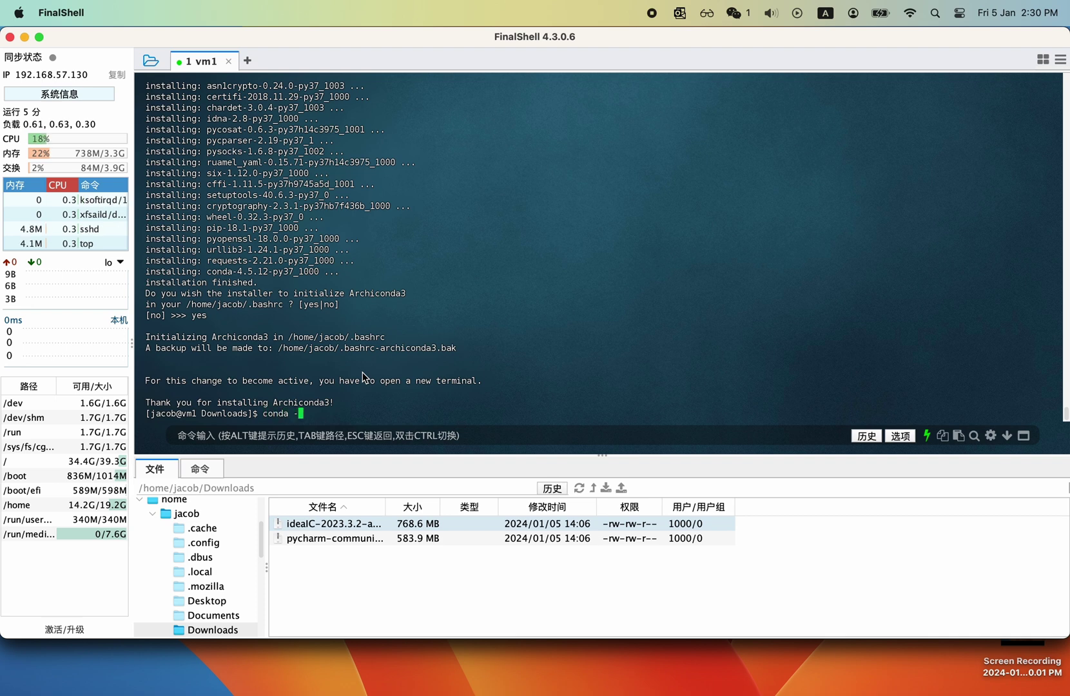
key("Return")
type("source /home/jacob/.condarc")
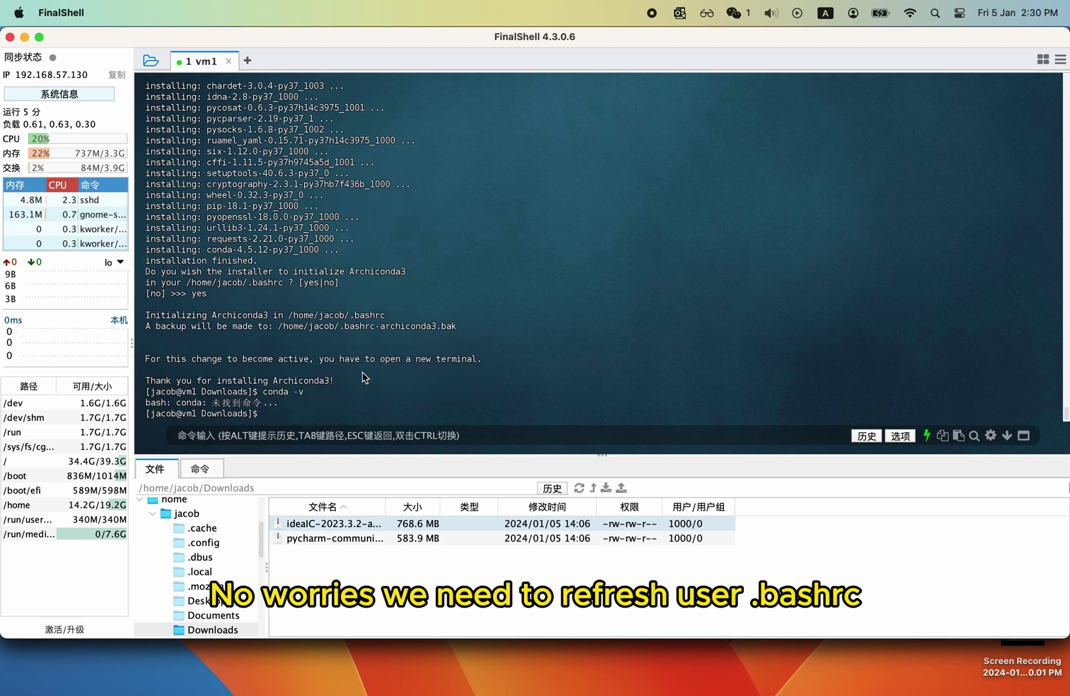
key("Return")
key("Up")
key("BackSpace")
key("BackSpace")
key("BackSpace")
key("BackSpace")
key("BackSpace")
key("BackSpace")
key("BackSpace")
type("b")
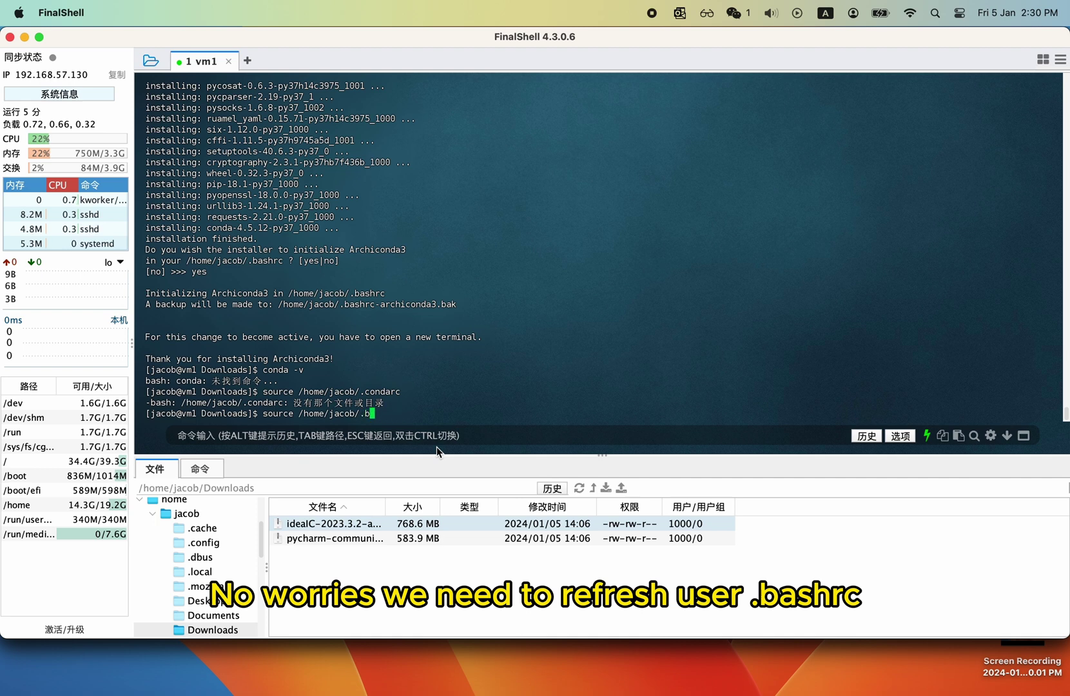
type("ashrc")
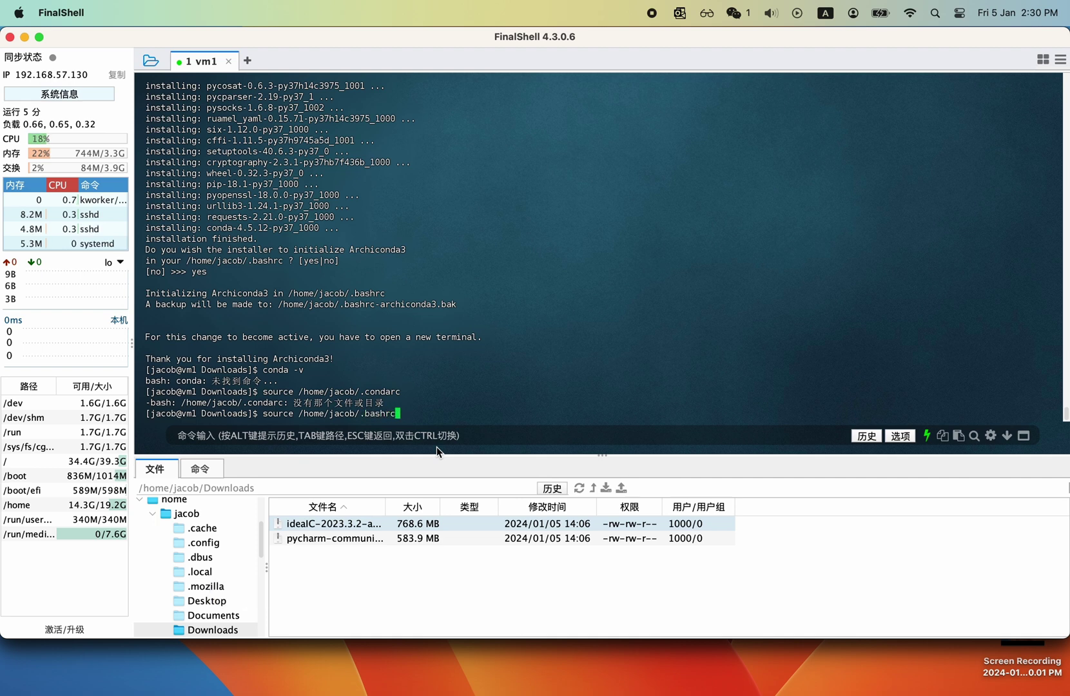
key("Return")
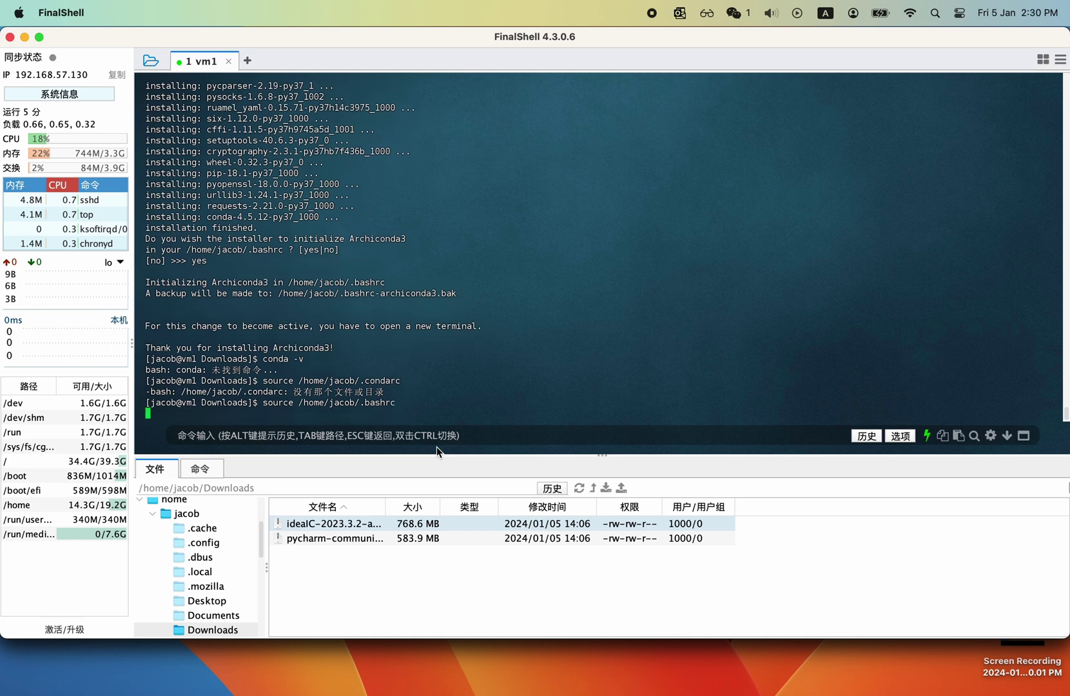
Confirm conda -V reports 4.5.12
key("Up")
key("Up")
key("Up")
key("Return")
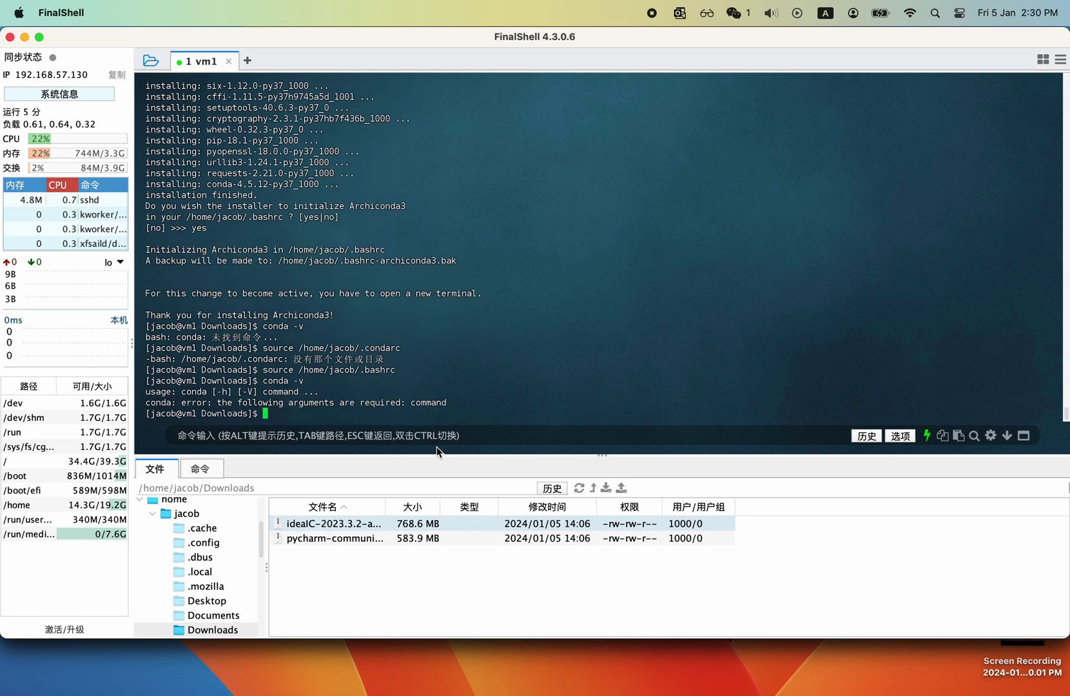
key("Up")
key("BackSpace")
type("V")
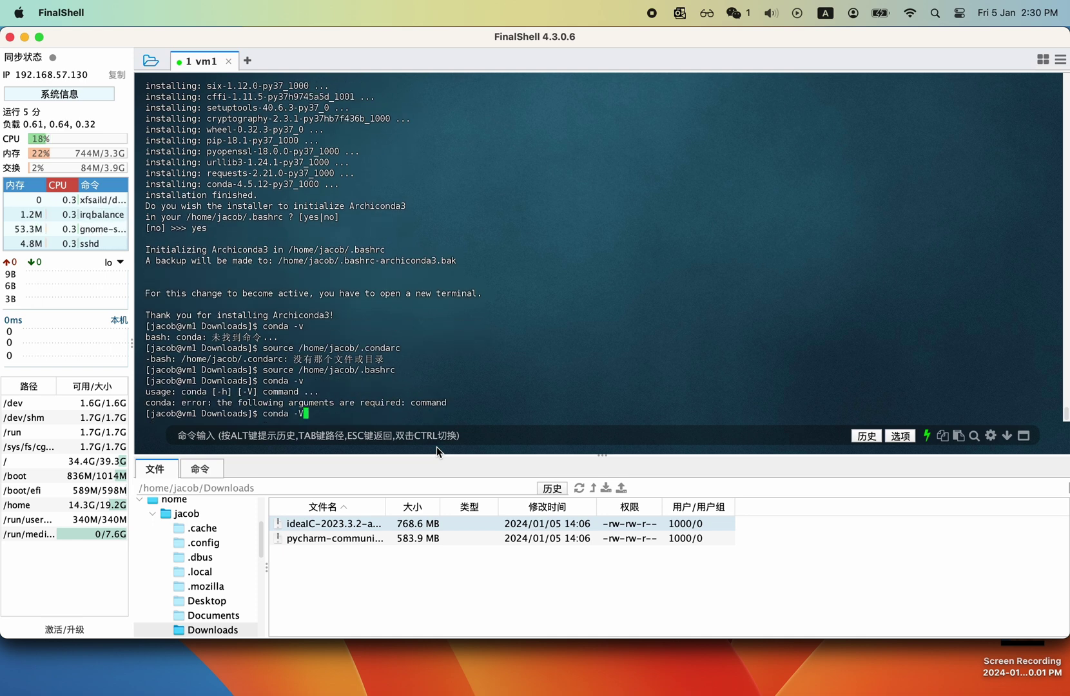
key("Return")
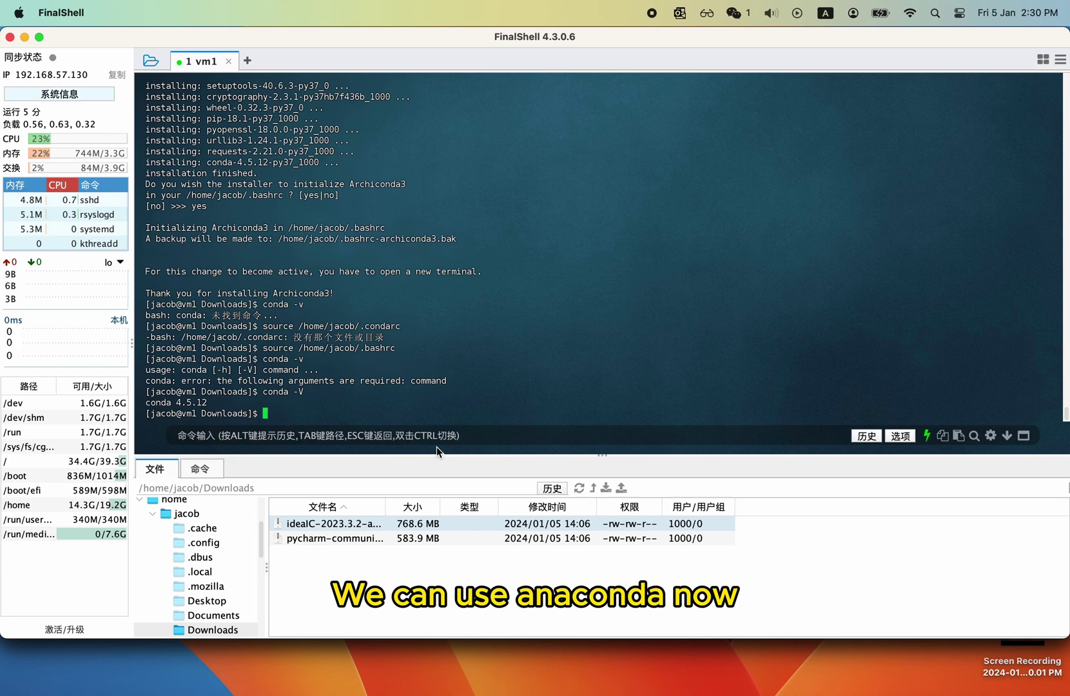
type("conda create")
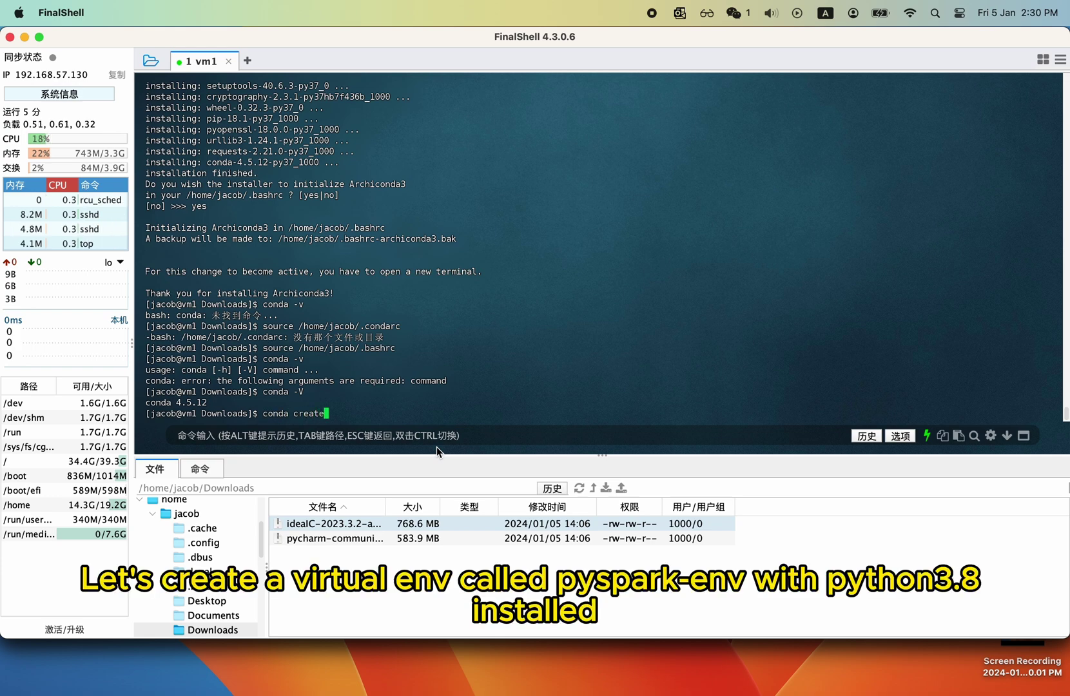
type(" -n pyspark-en")
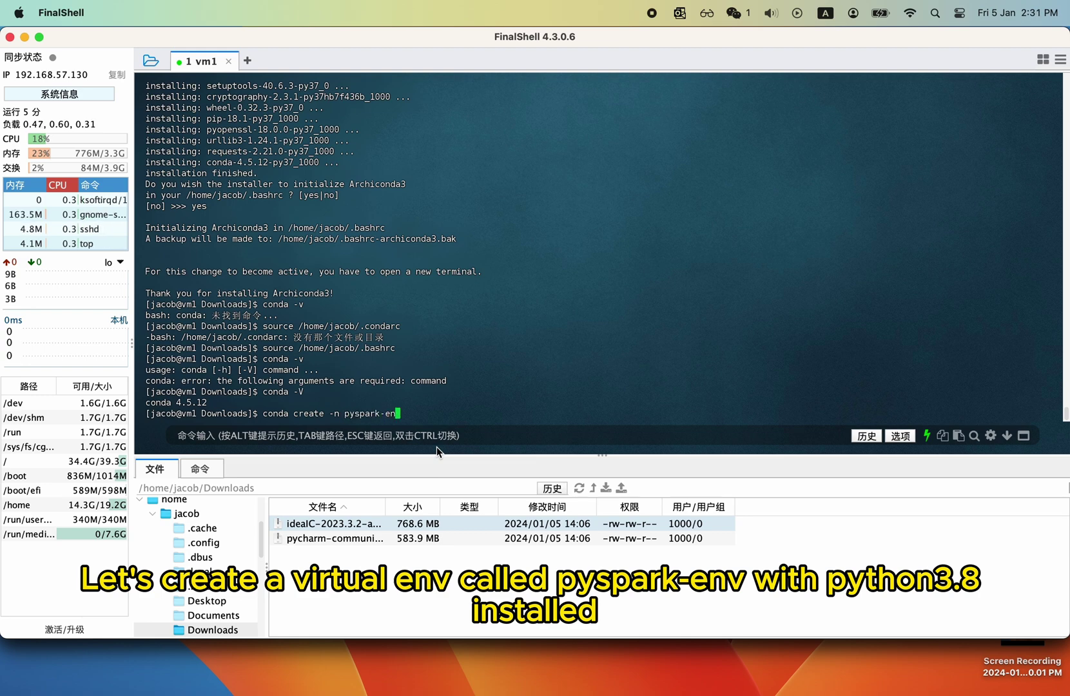
type("v python=3.8")
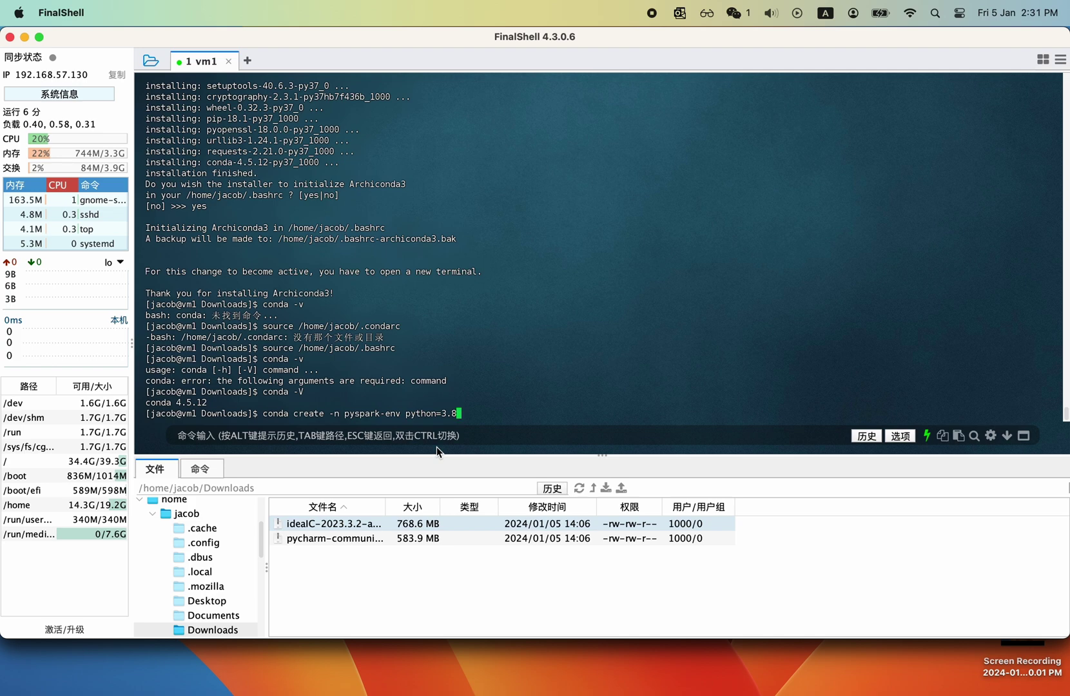
Run conda create -n pyspark-env python=3.8 and answer y to install the packages
key("Return")
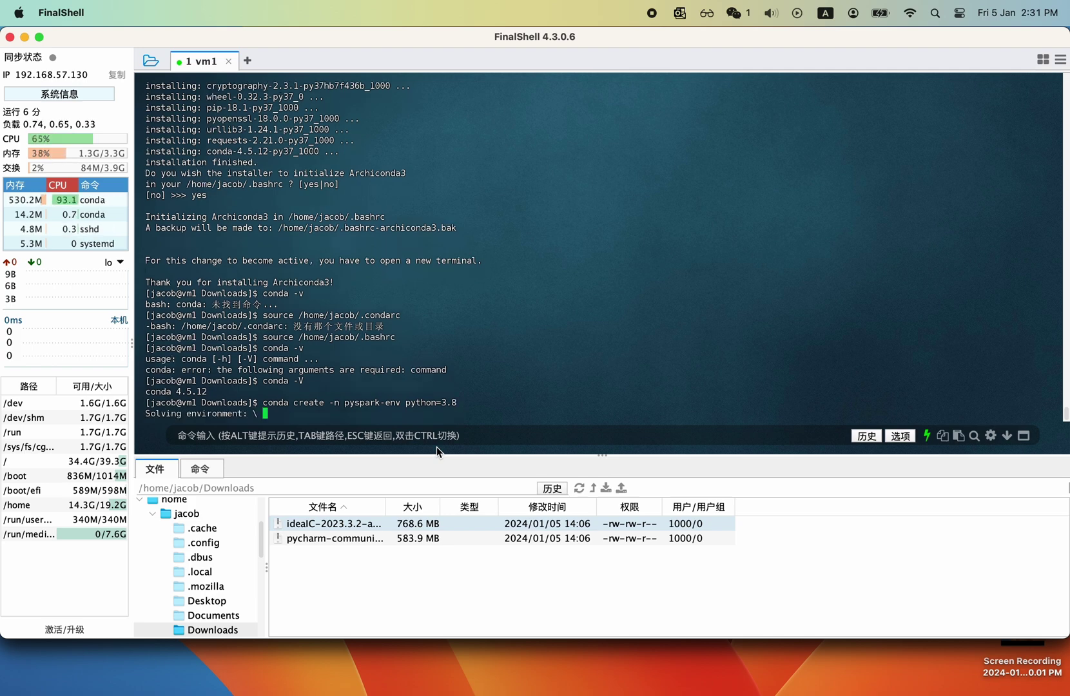
type("yes")
key("BackSpace")
key("BackSpace")
key("Return")
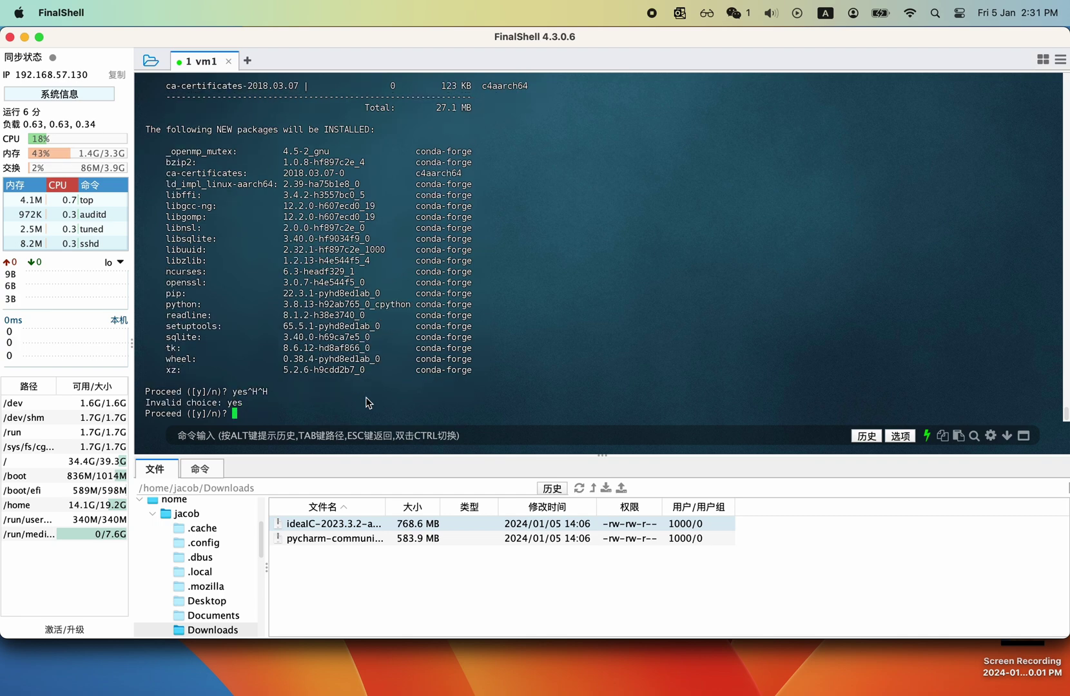
type("y")
key("Return")
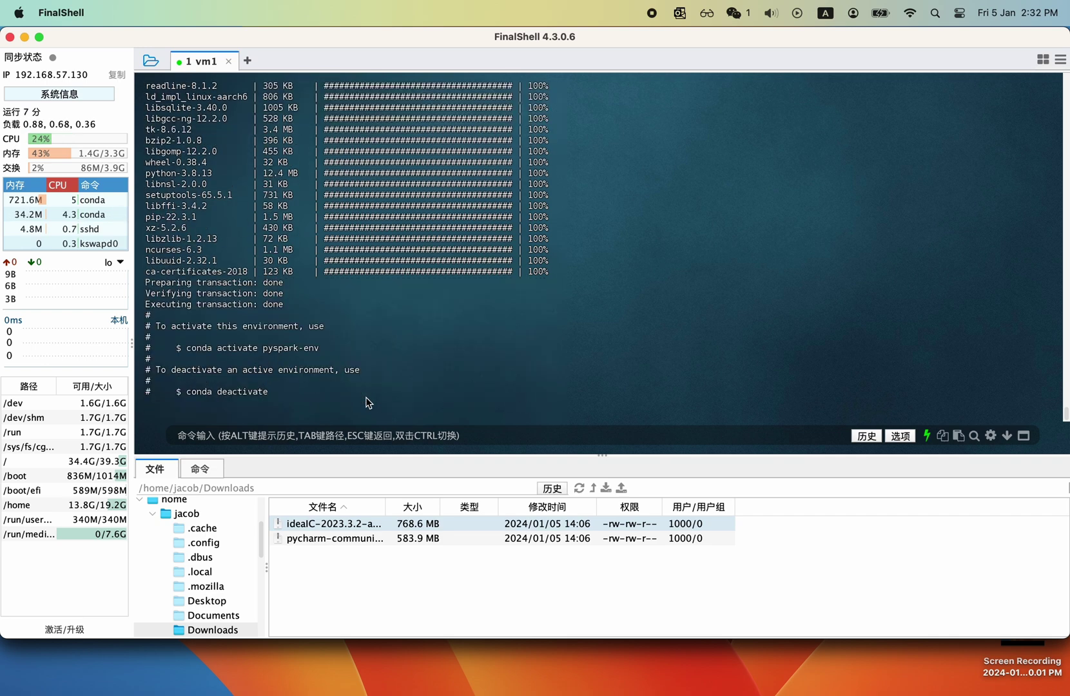
type("conda acti")
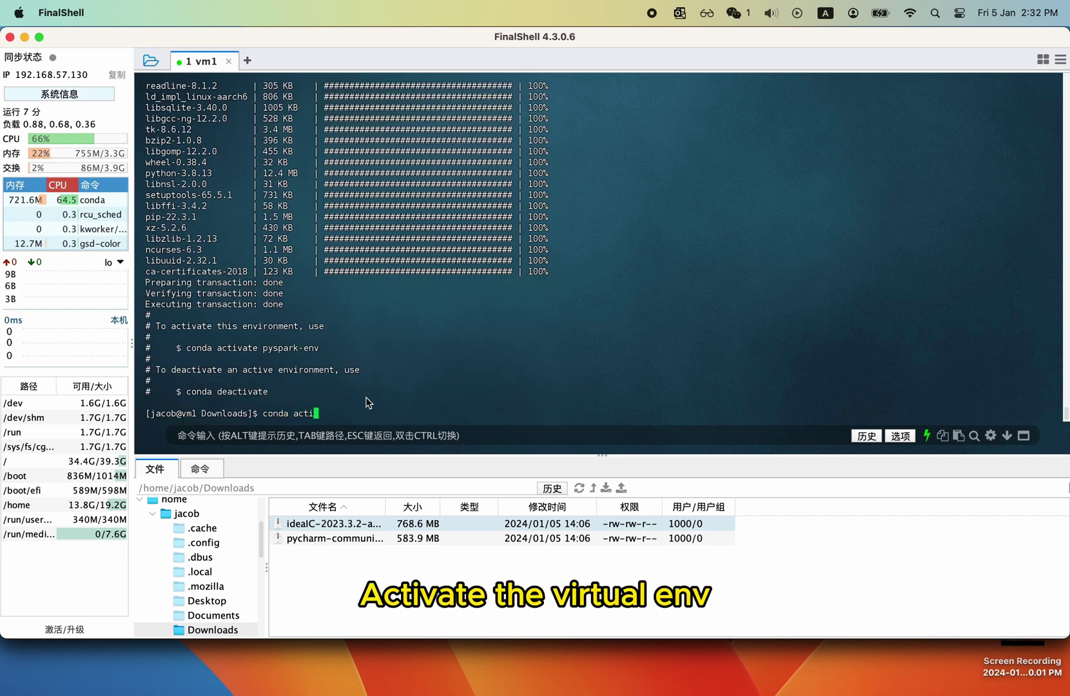
type("vate pyspark-env")
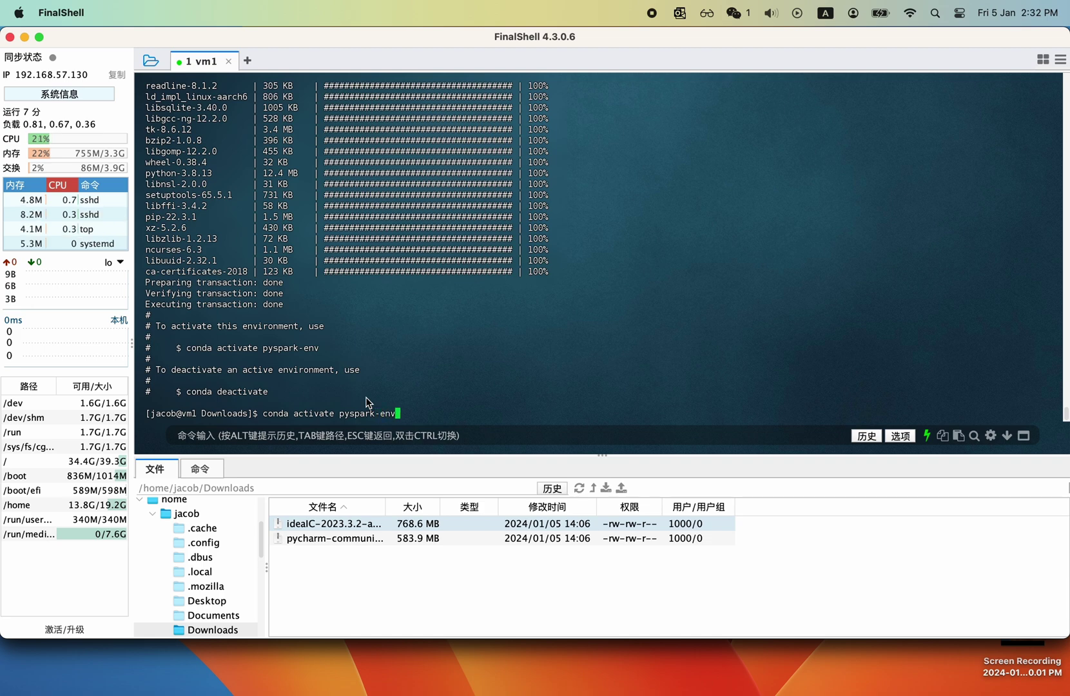
Activate pyspark-env, pip install pyspark 3.5.0, and verify 'import pyspark' works in Python
key("Return")
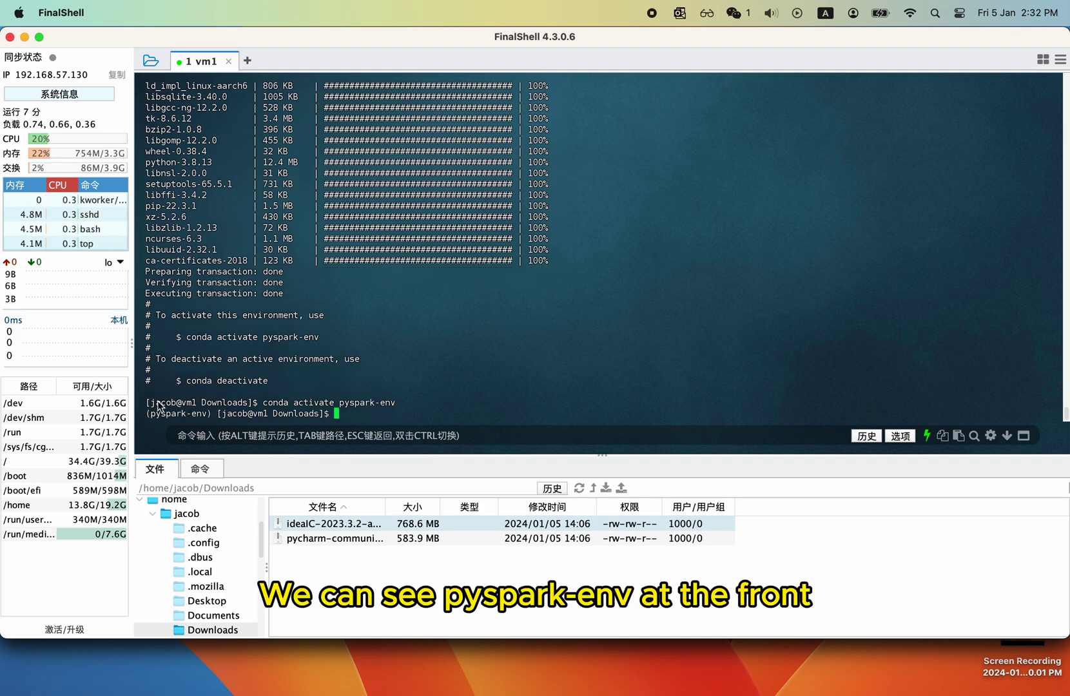
type("pip")
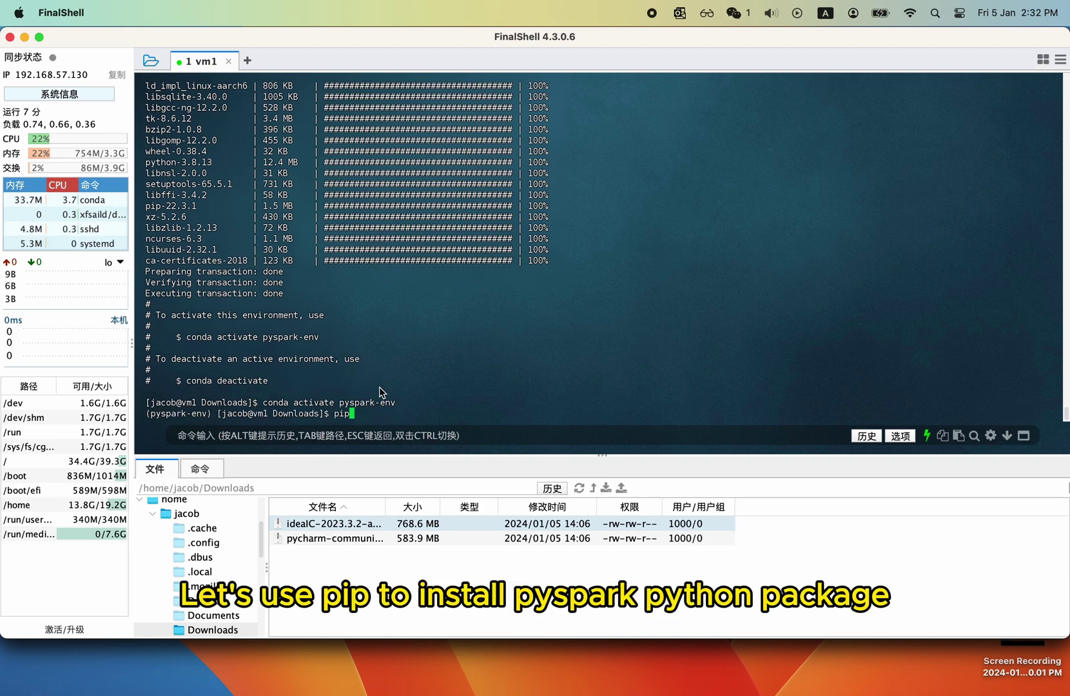
type(" i")
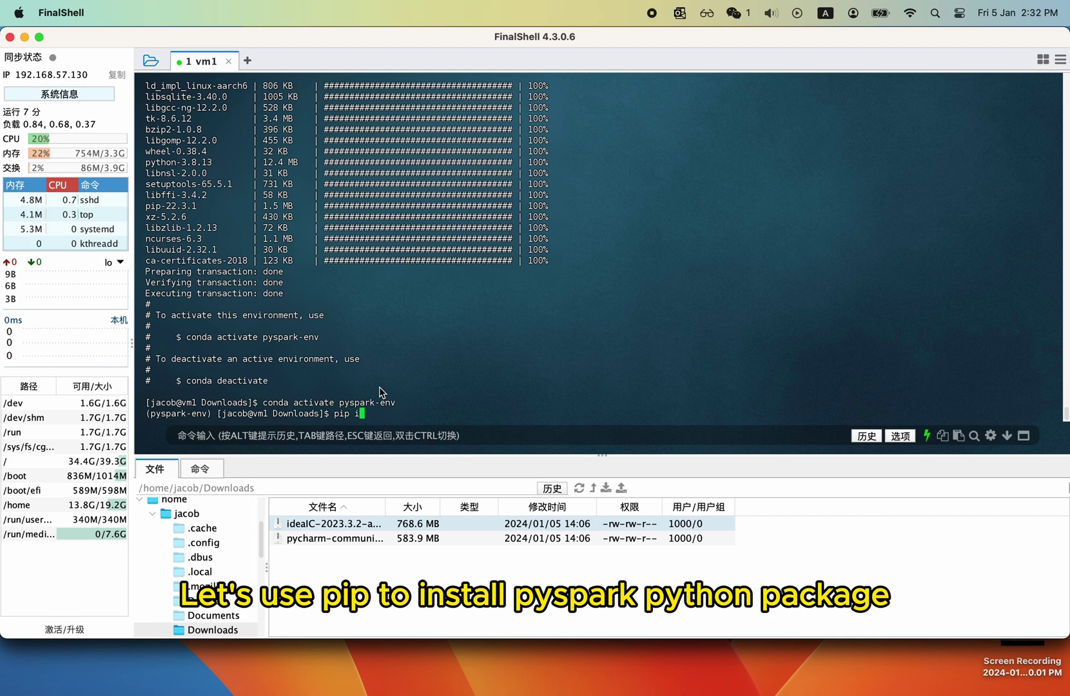
type("nstall pyspark")
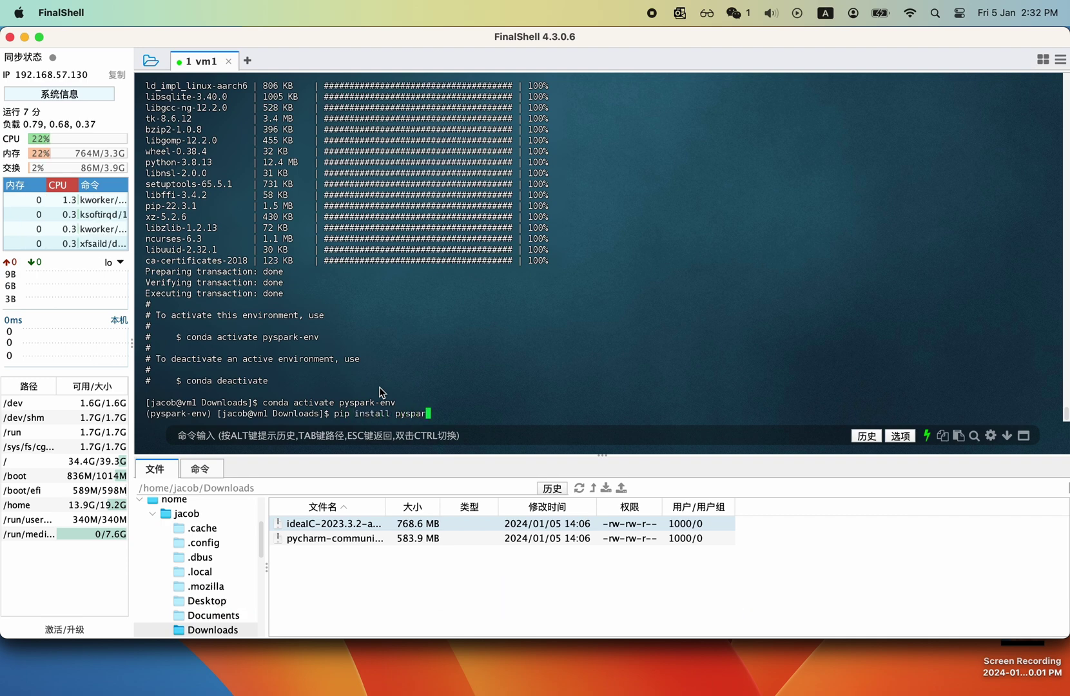
key("Return")
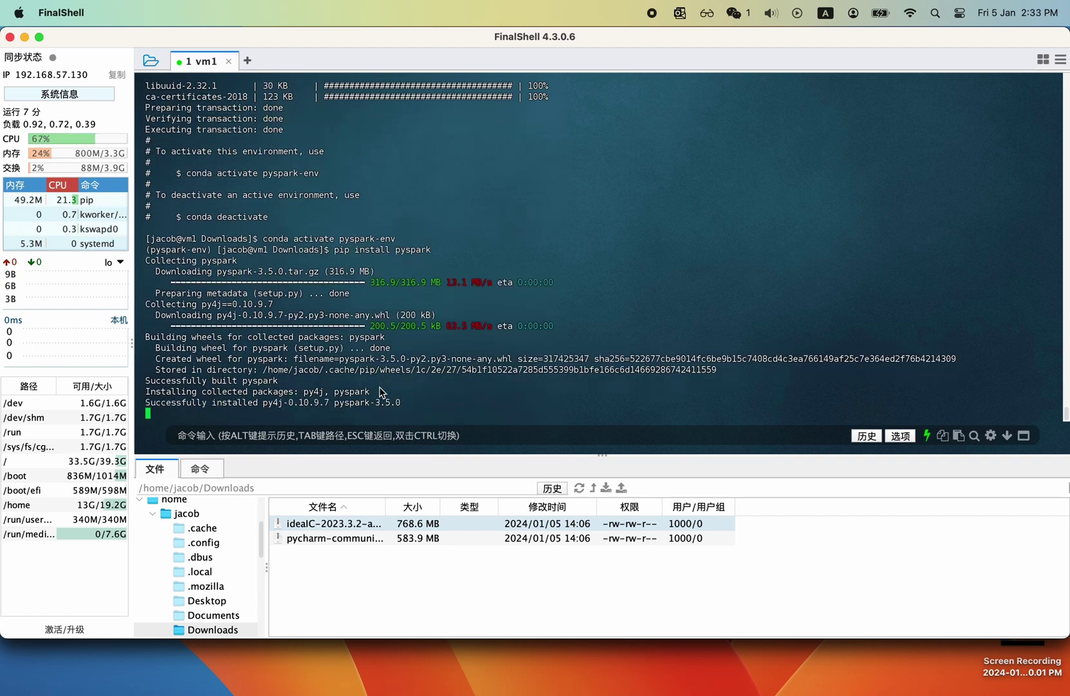
type("python")
key("Return")
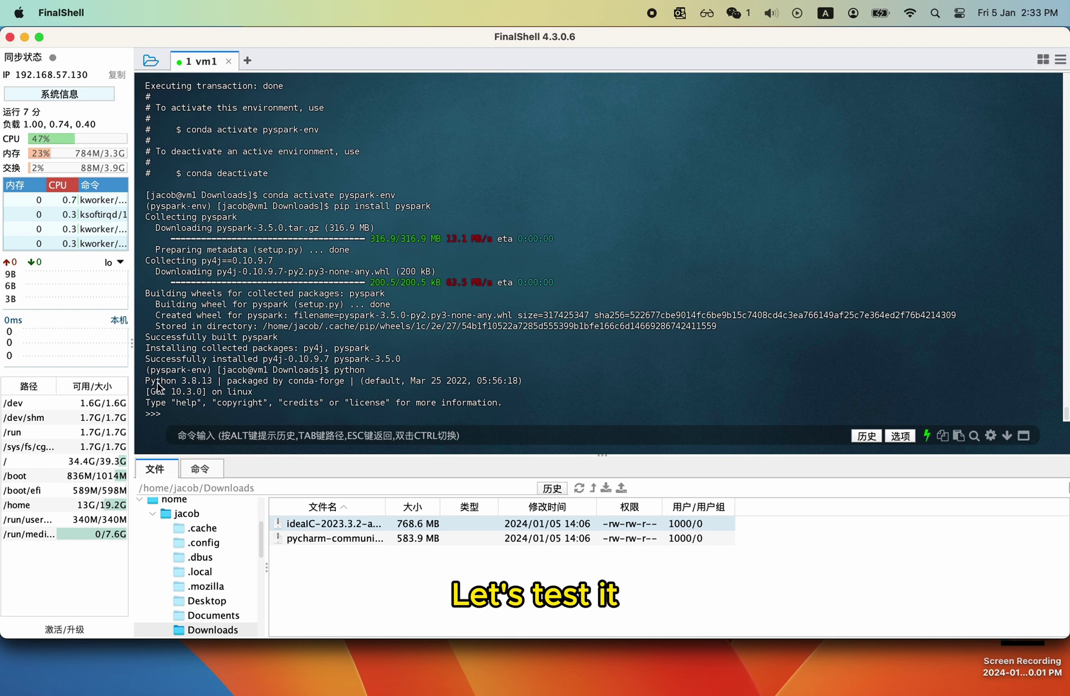
type("import p")
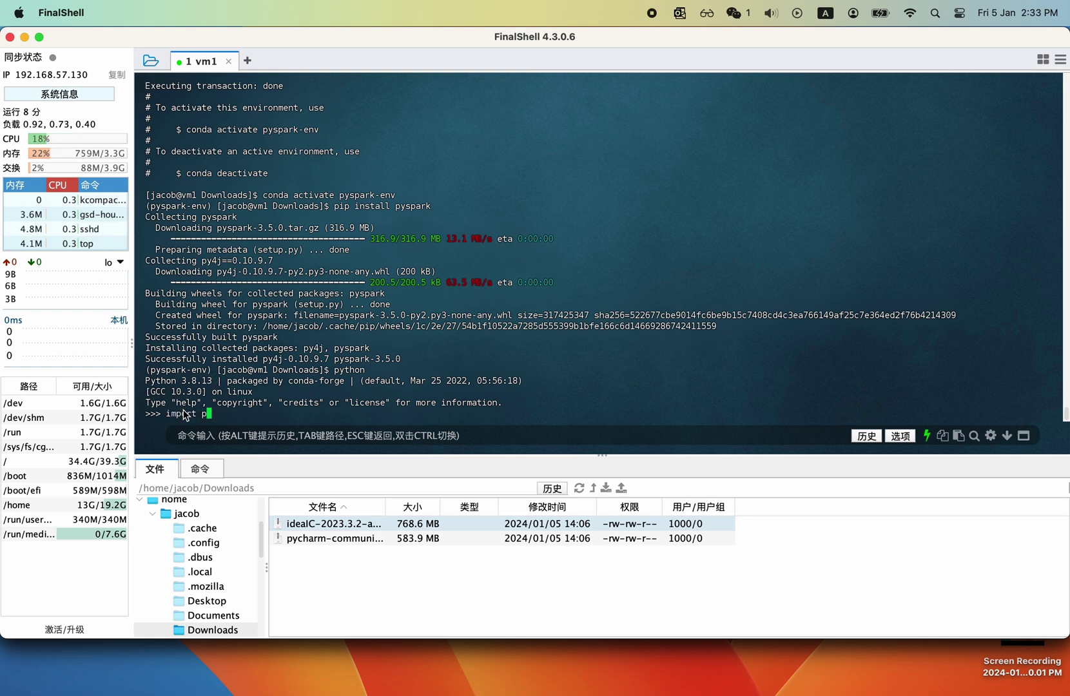
type("yspark")
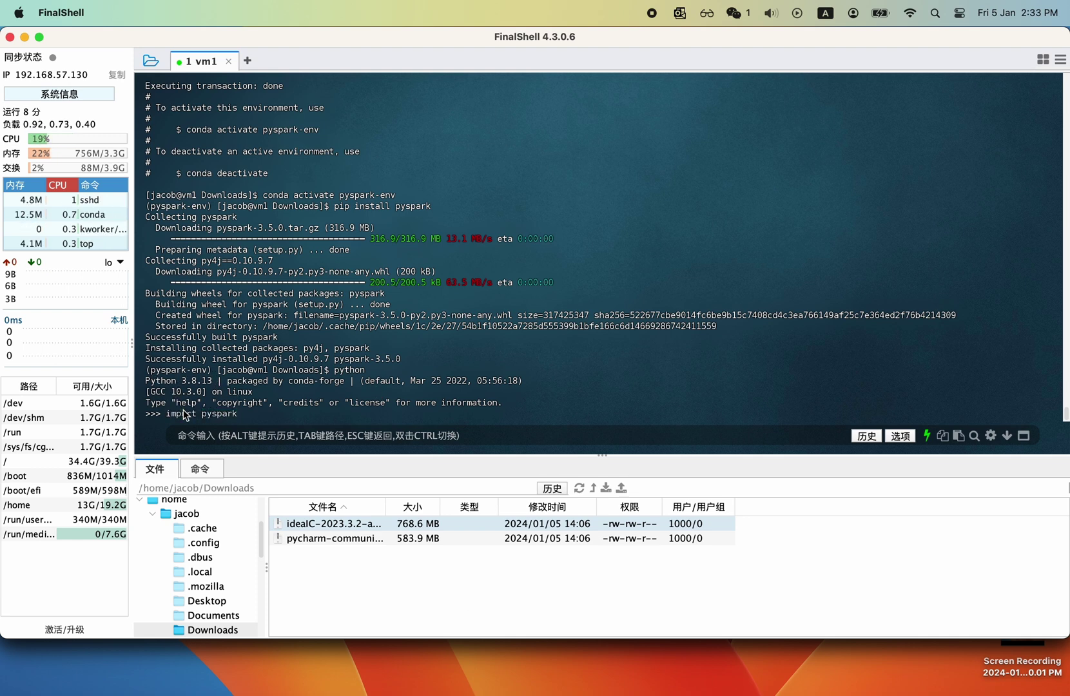
key("Return")
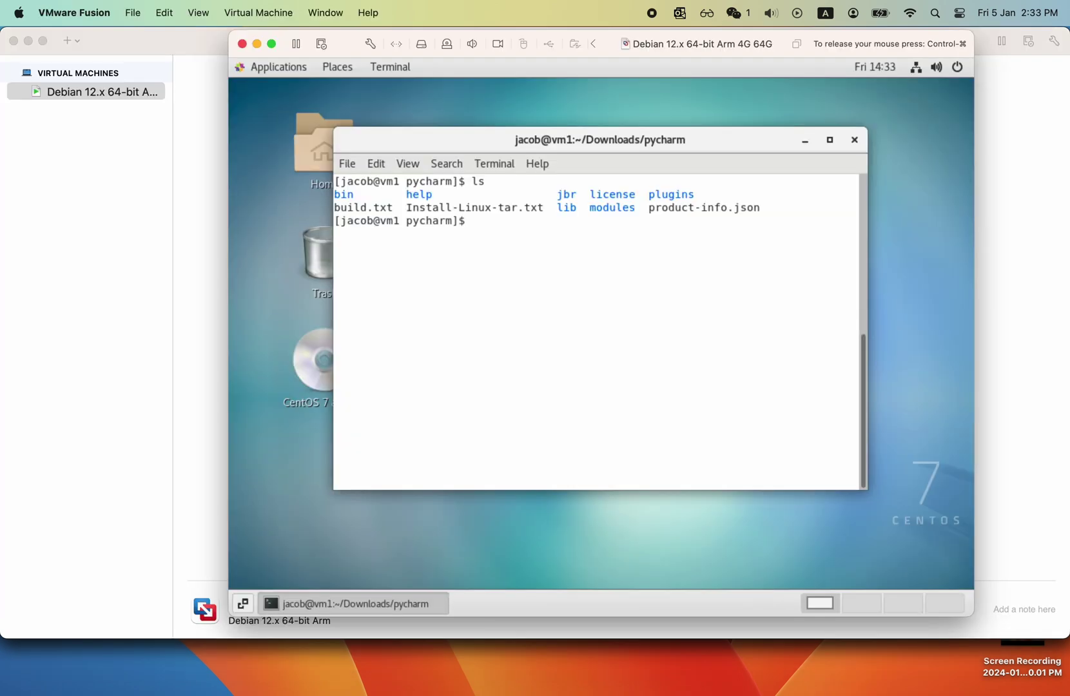
Launch PyCharm via bin/pycharm.sh and start a new project named test using an existing Conda environment
type("bin")
type("/")
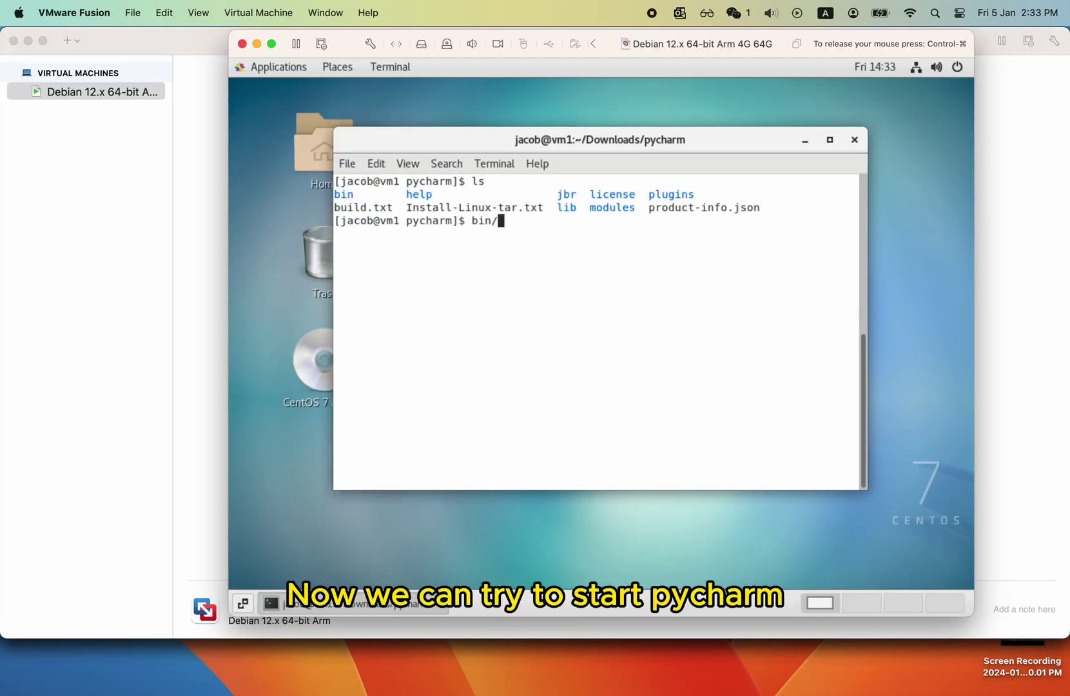
type("pycharm.sh")
key("Return")
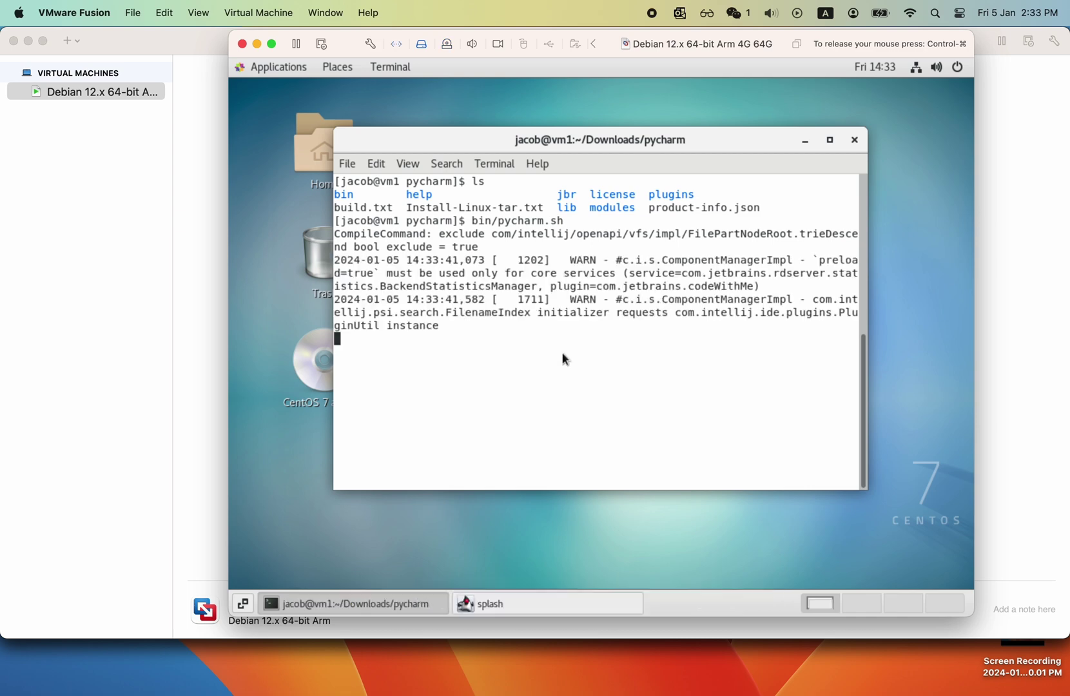
left_click(449, 510)
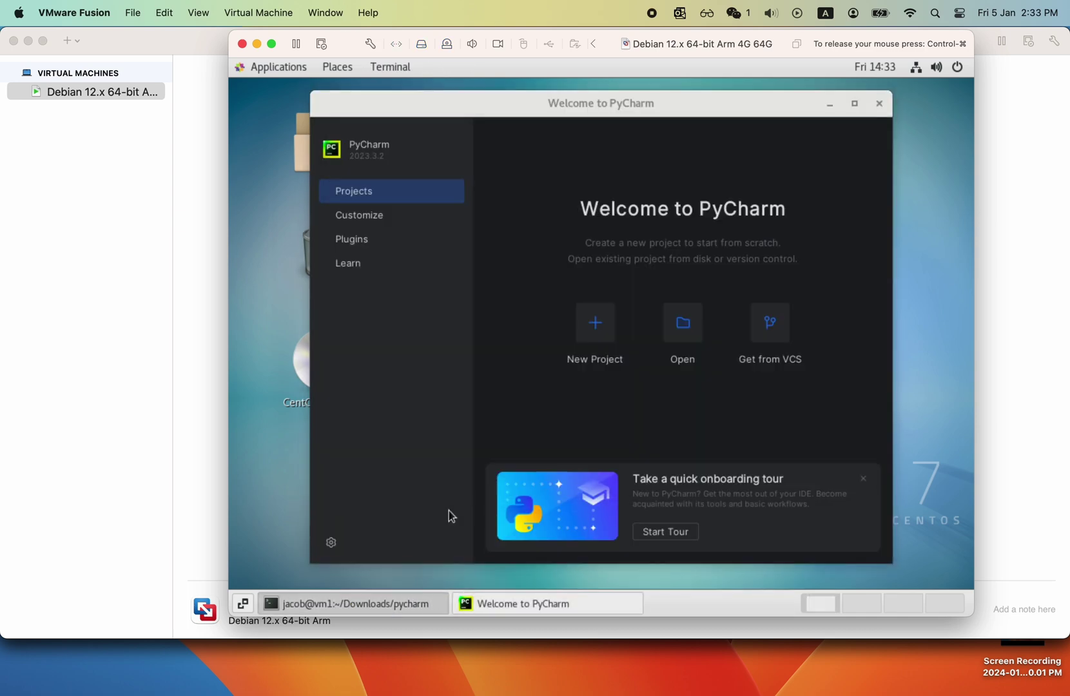
left_click(606, 330)
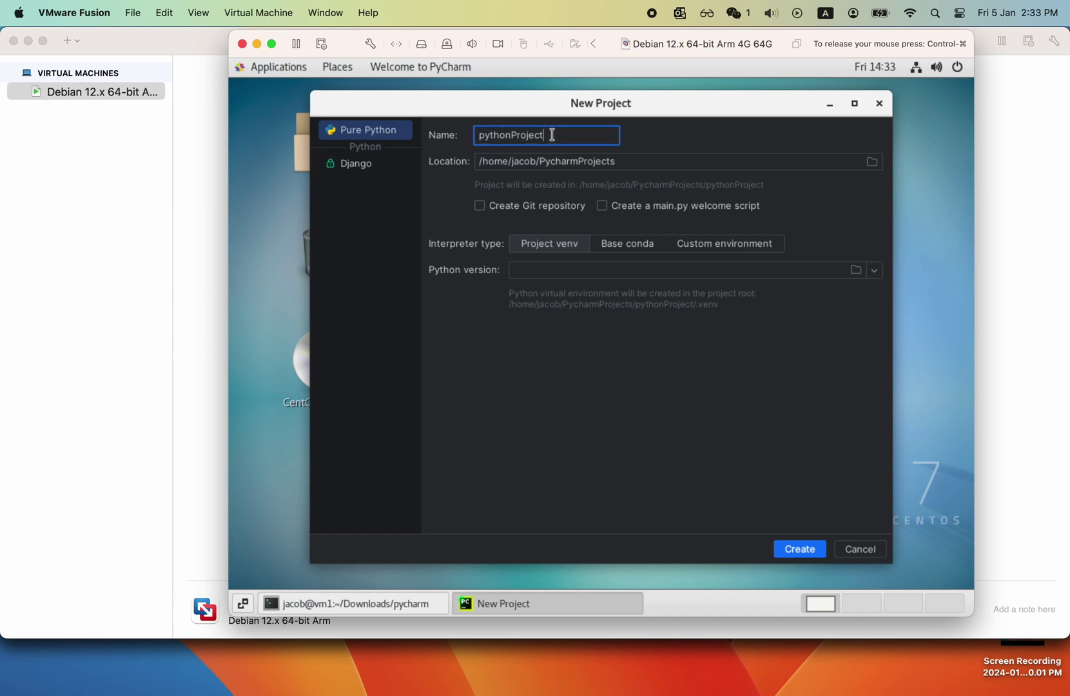
double_click(551, 135)
type("test")
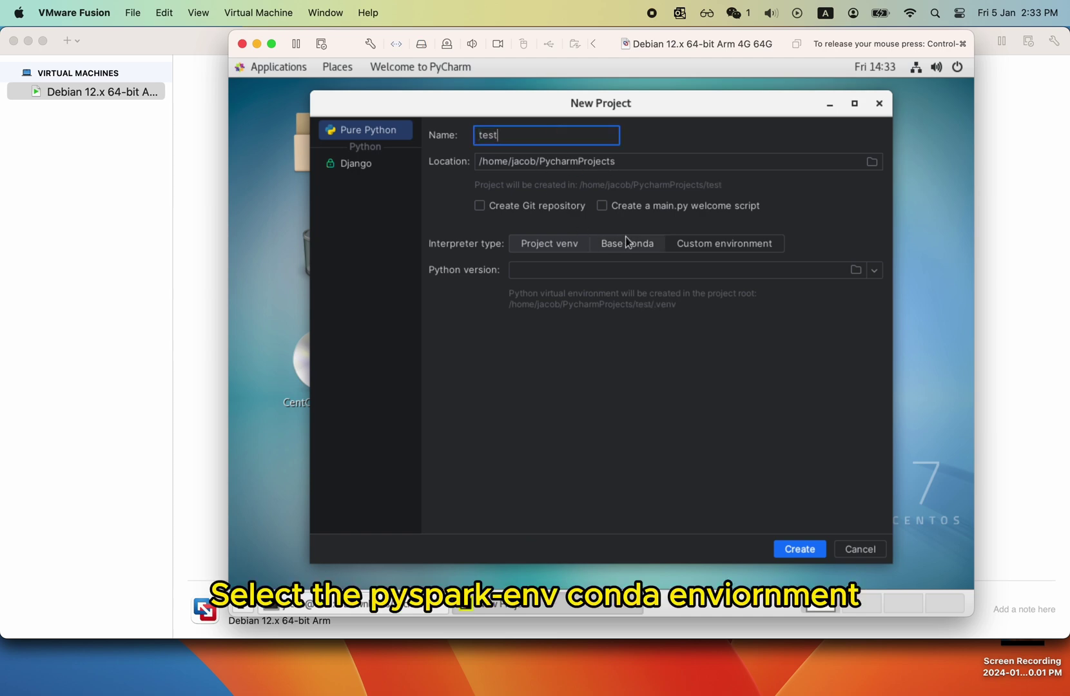
left_click(703, 243)
left_click(607, 268)
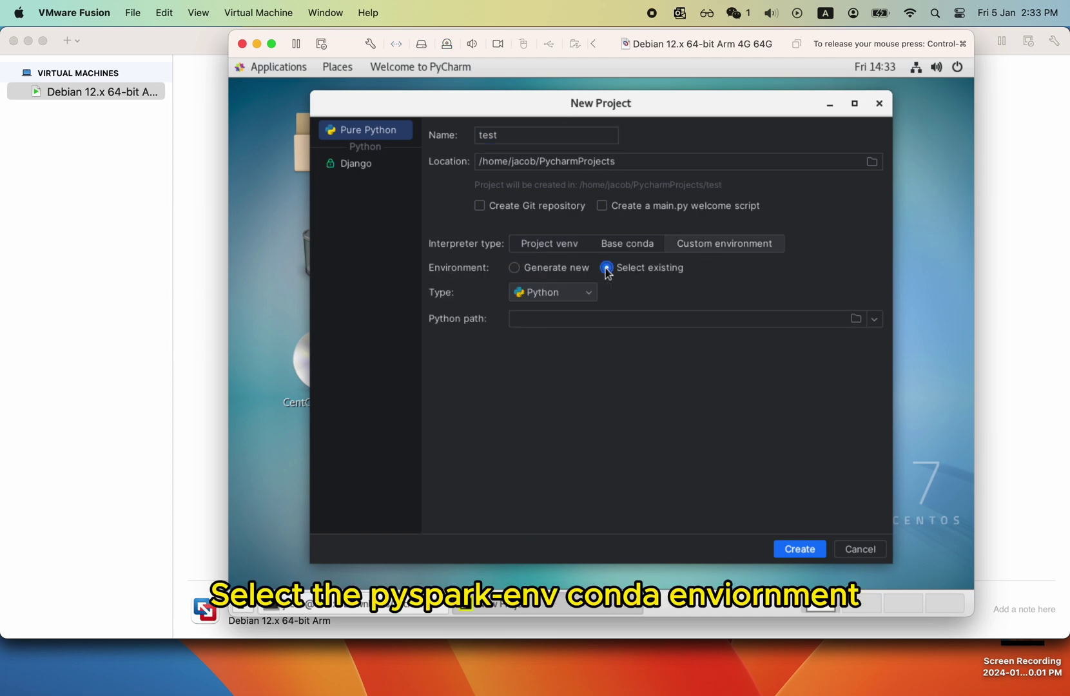
left_click(572, 297)
left_click(552, 333)
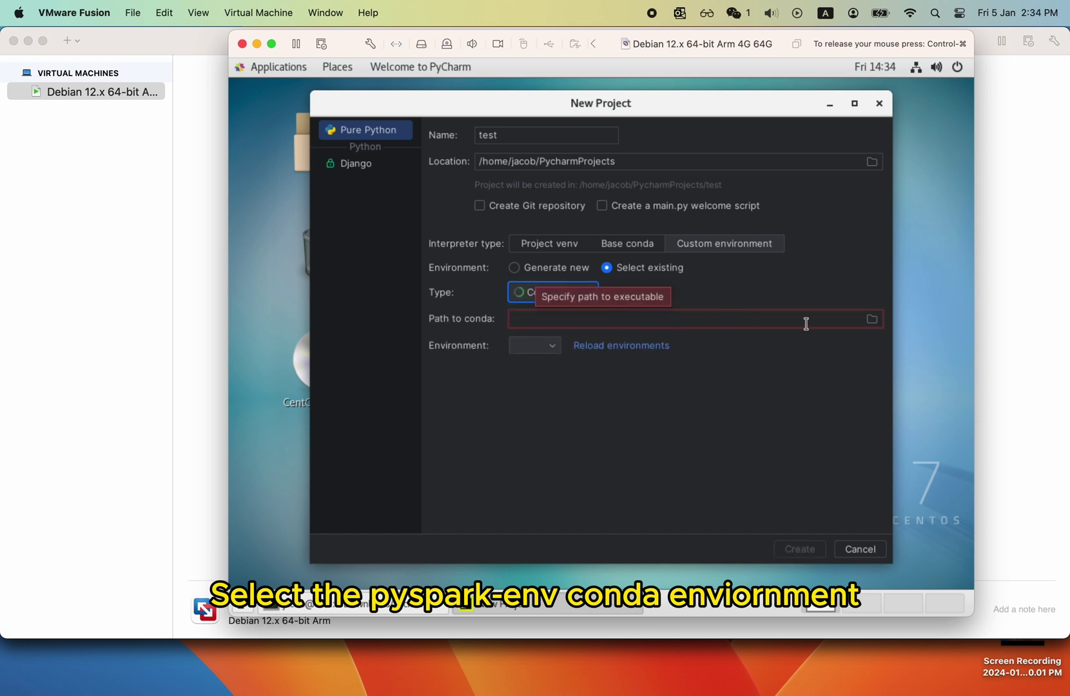
Point to the archiconda3/bin/conda executable, select pyspark-env, and create the project
left_click(873, 319)
left_click(510, 366)
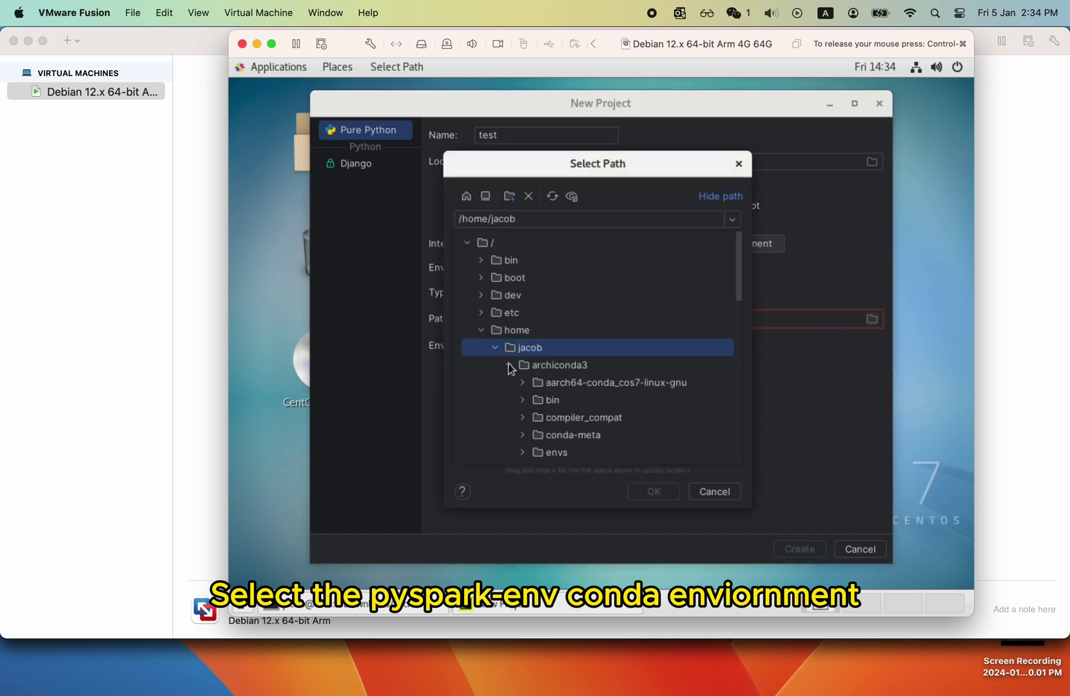
left_click(523, 292)
scroll(561, 358, "down", 5)
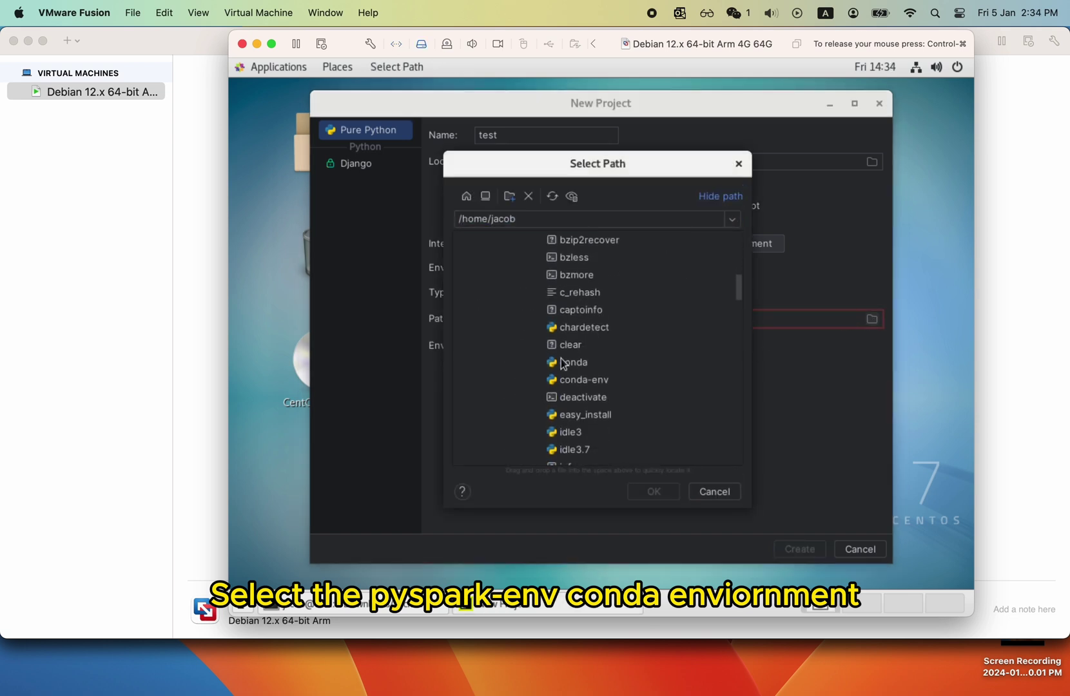
left_click(583, 362)
left_click(642, 492)
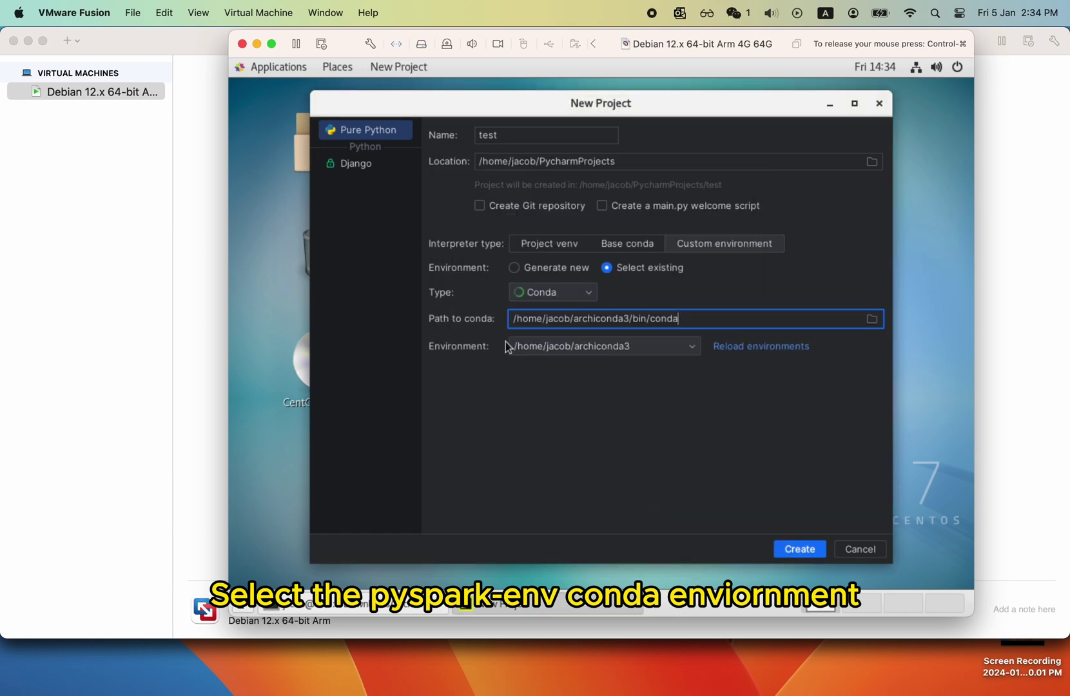
left_click(696, 346)
left_click(613, 389)
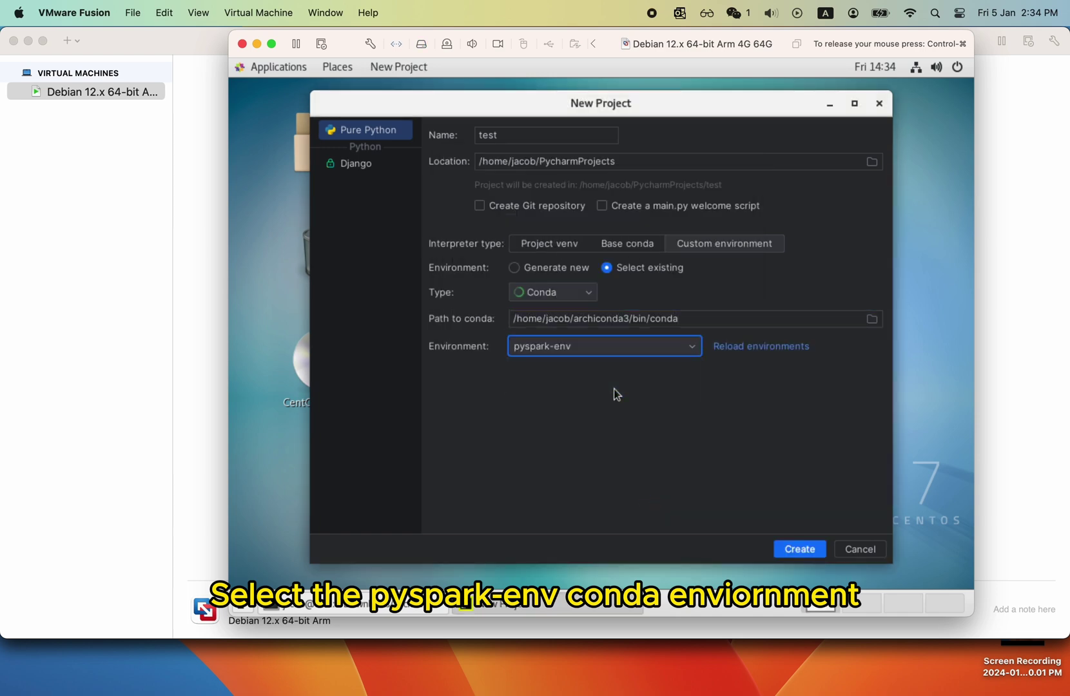
left_click(808, 549)
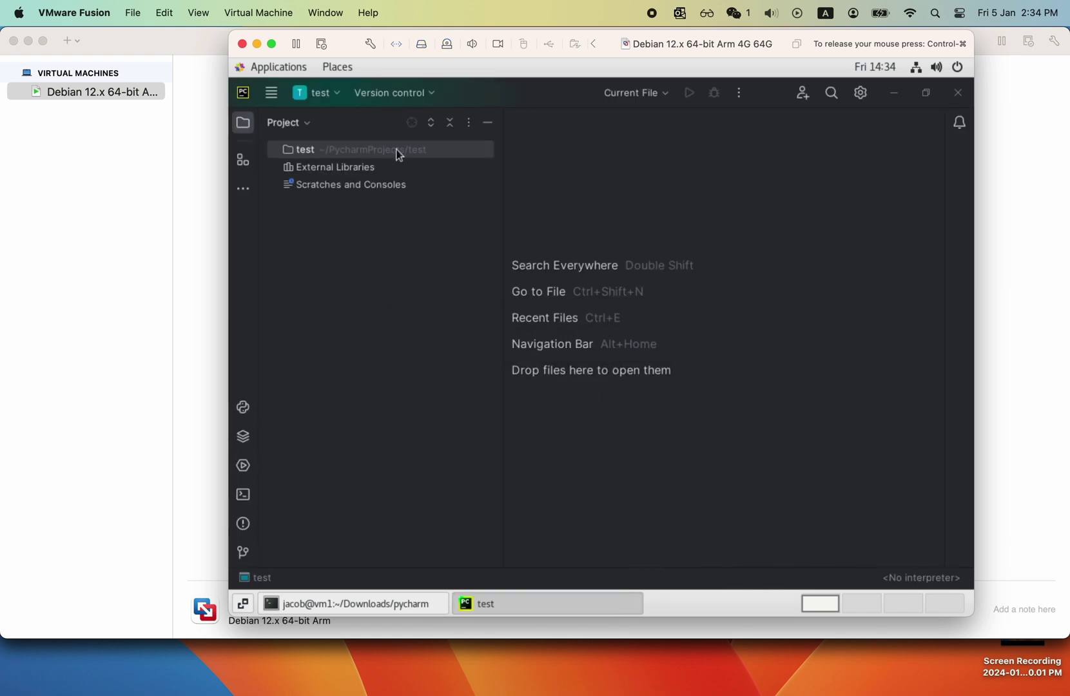
Create test.py in the test project, begin it with 'import py', then view the log output
right_click(401, 149)
mouse_move(443, 120)
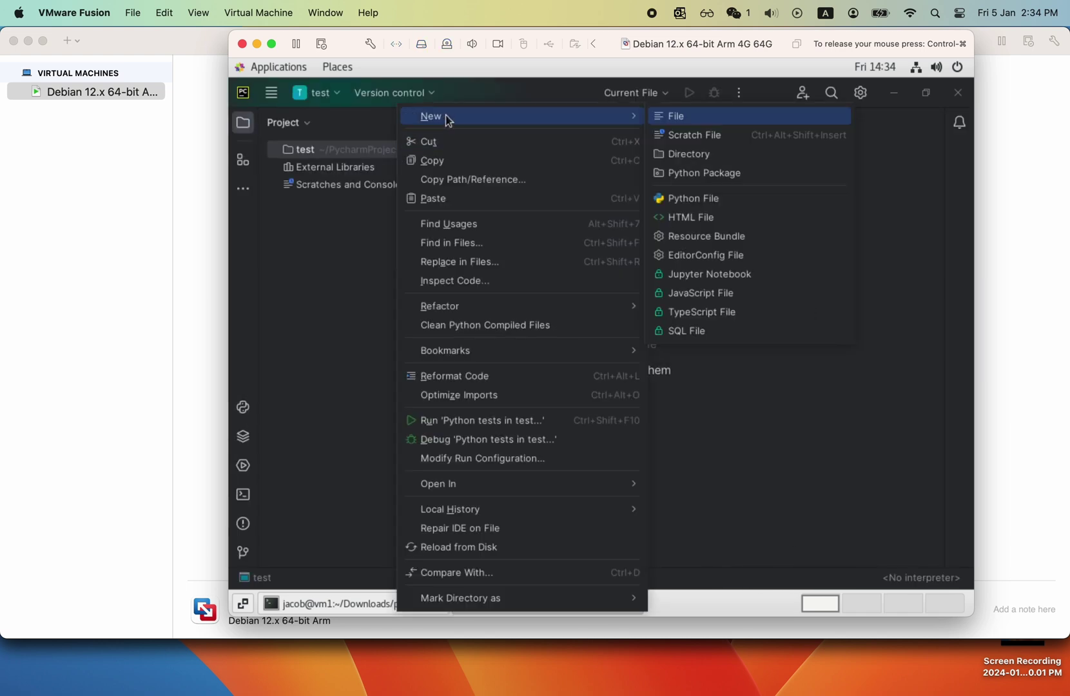
left_click(692, 115)
type("test.py")
key("Return")
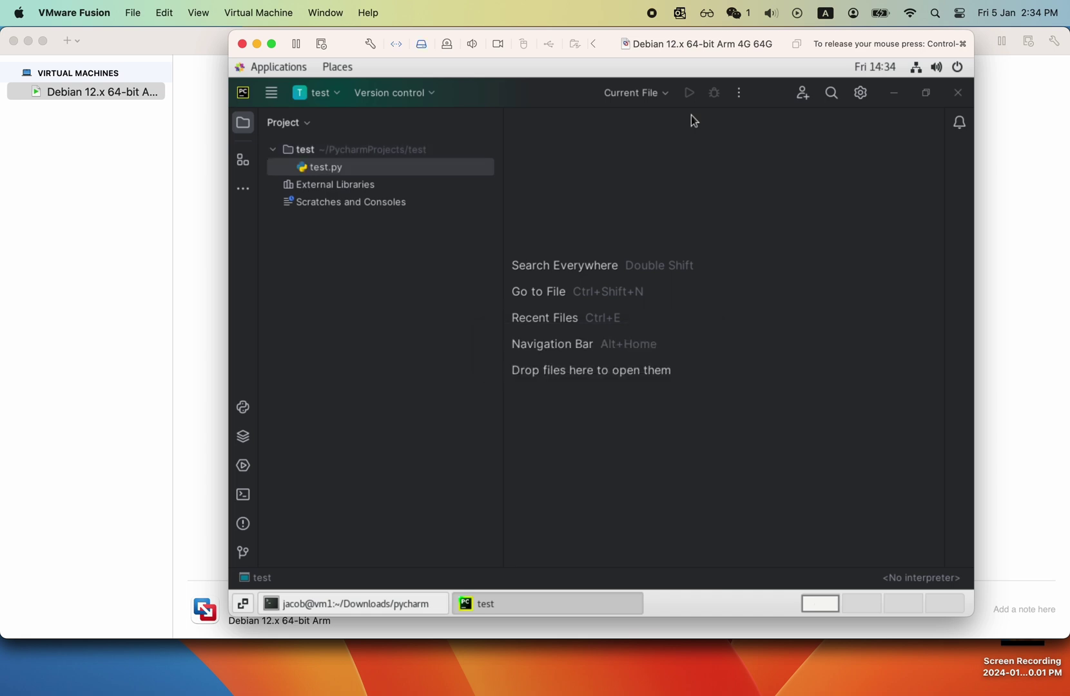
type("import py")
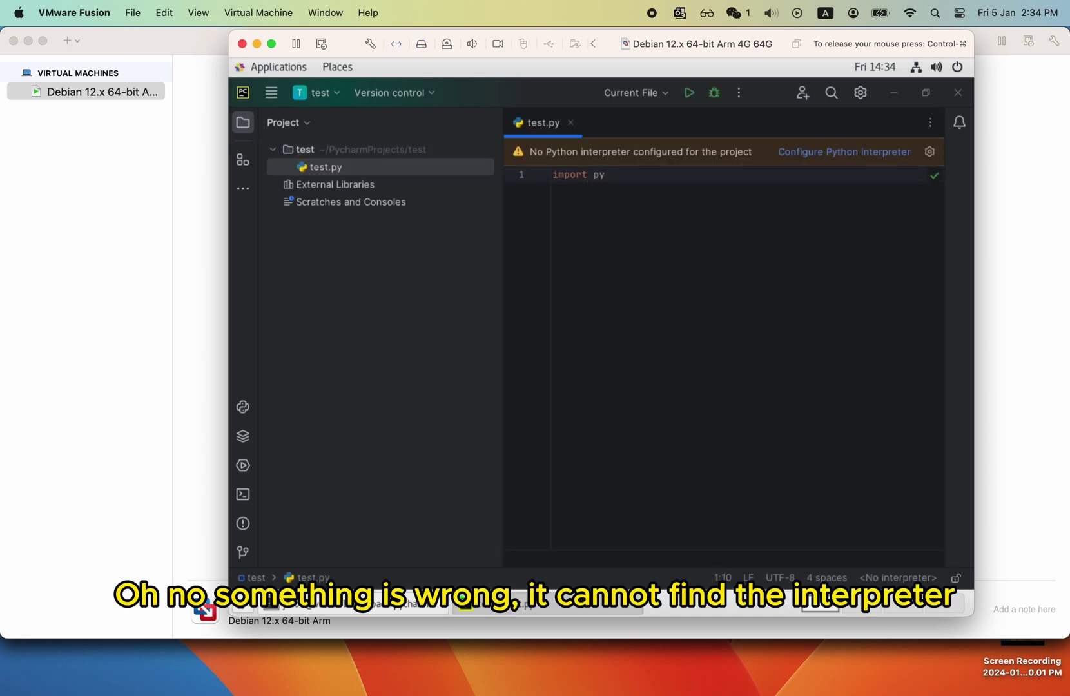
key("alt+Tab")
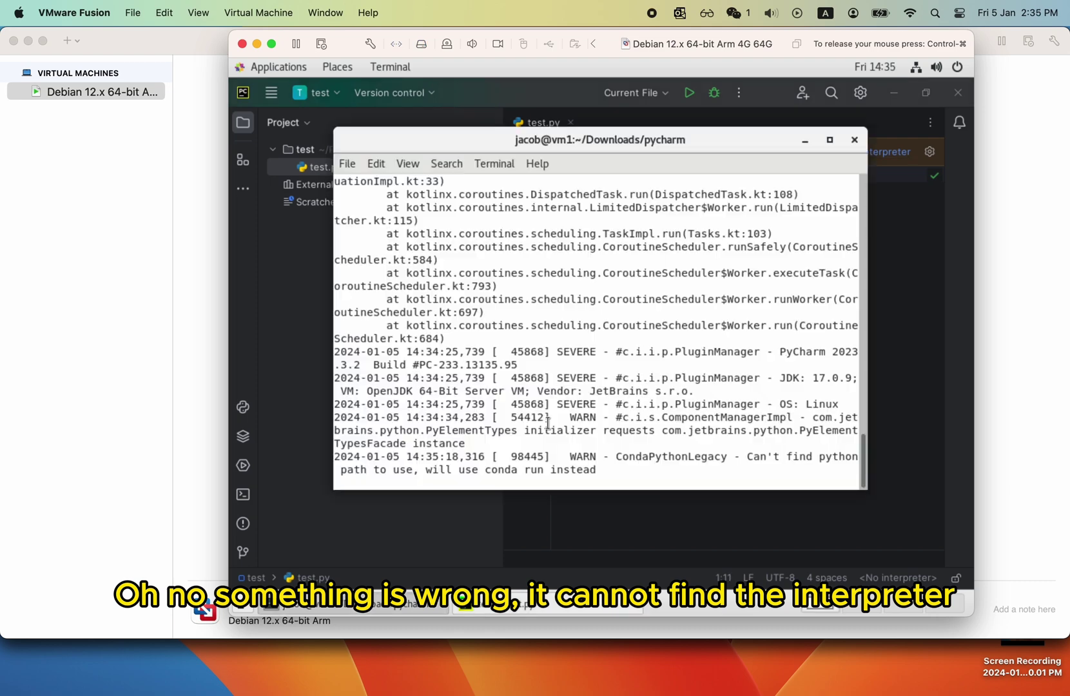
Check the conda version with 'conda -V', then run 'conda update conda' to upgrade it to 4.10.3
scroll(548, 423, "up", 5)
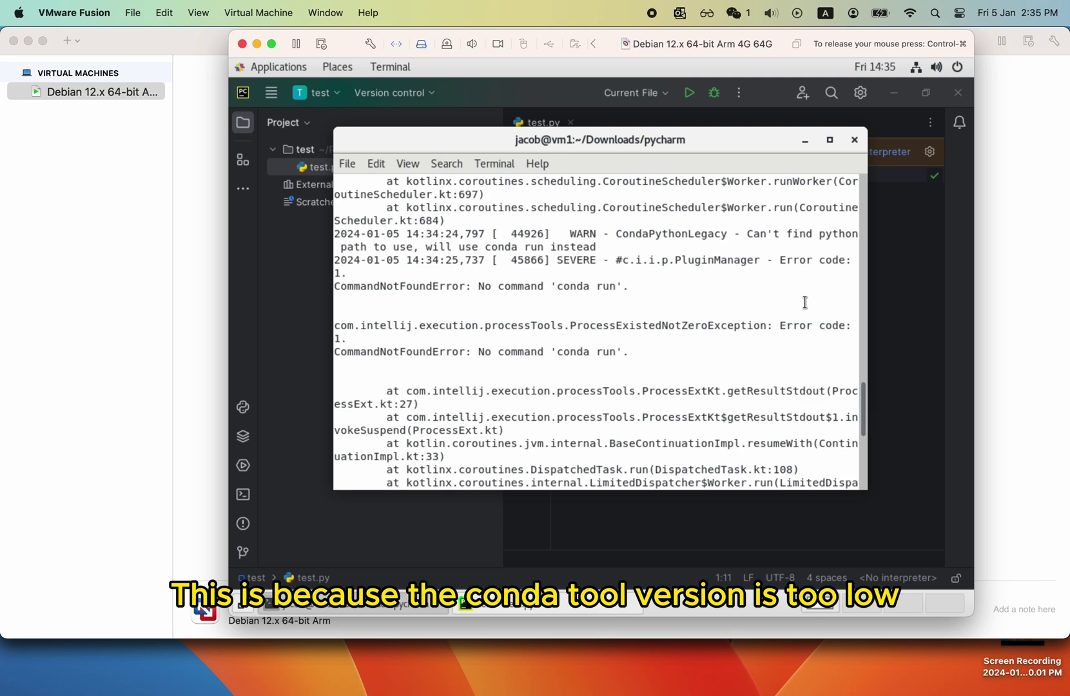
left_click(885, 300)
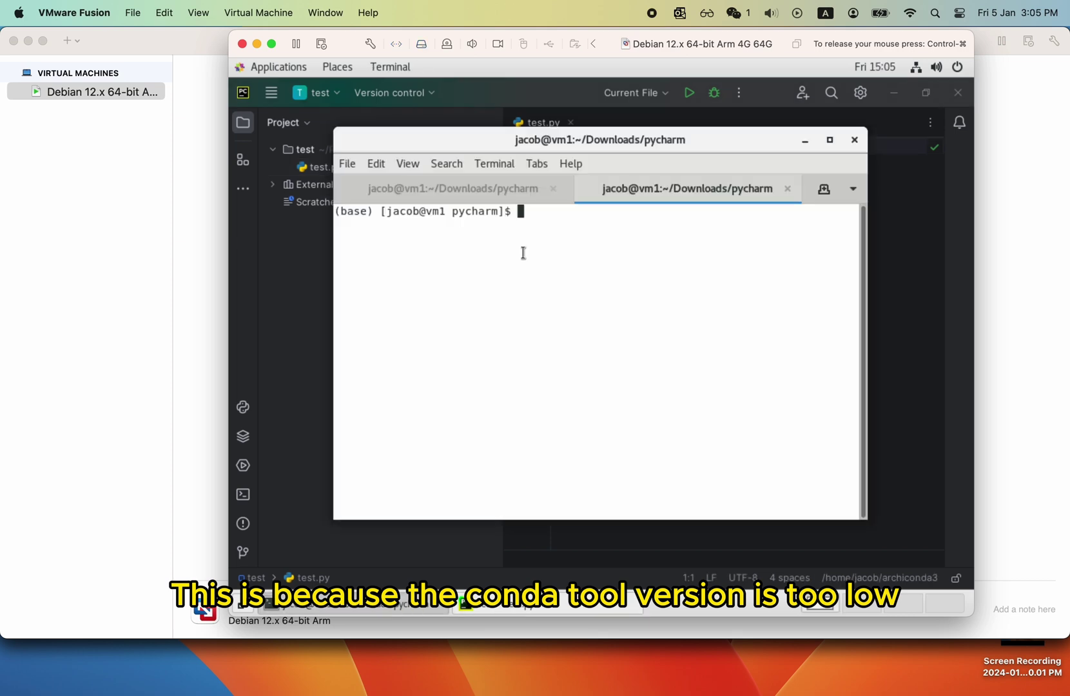
type("conda -V")
key("Return")
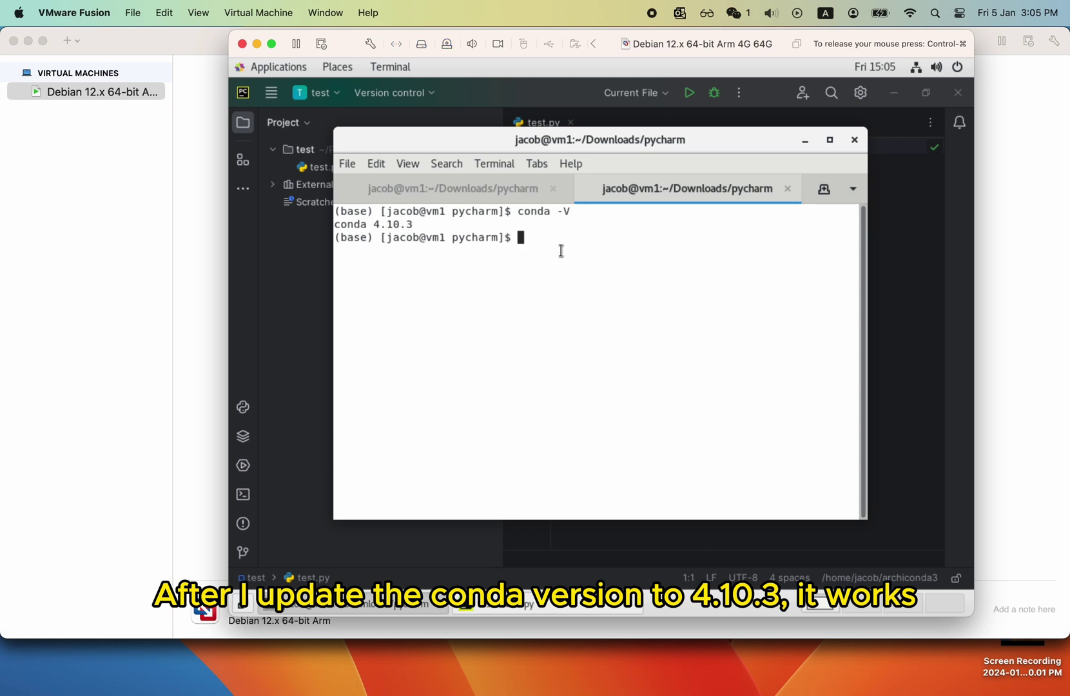
type("conda ")
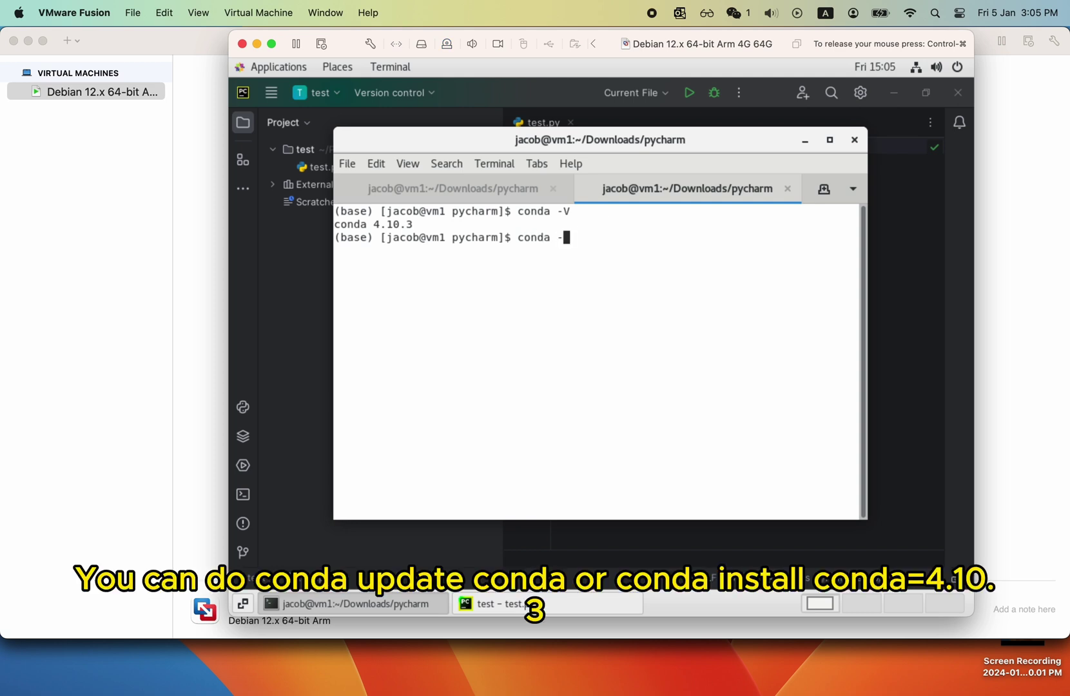
type("-")
key("BackSpace")
type("update conda")
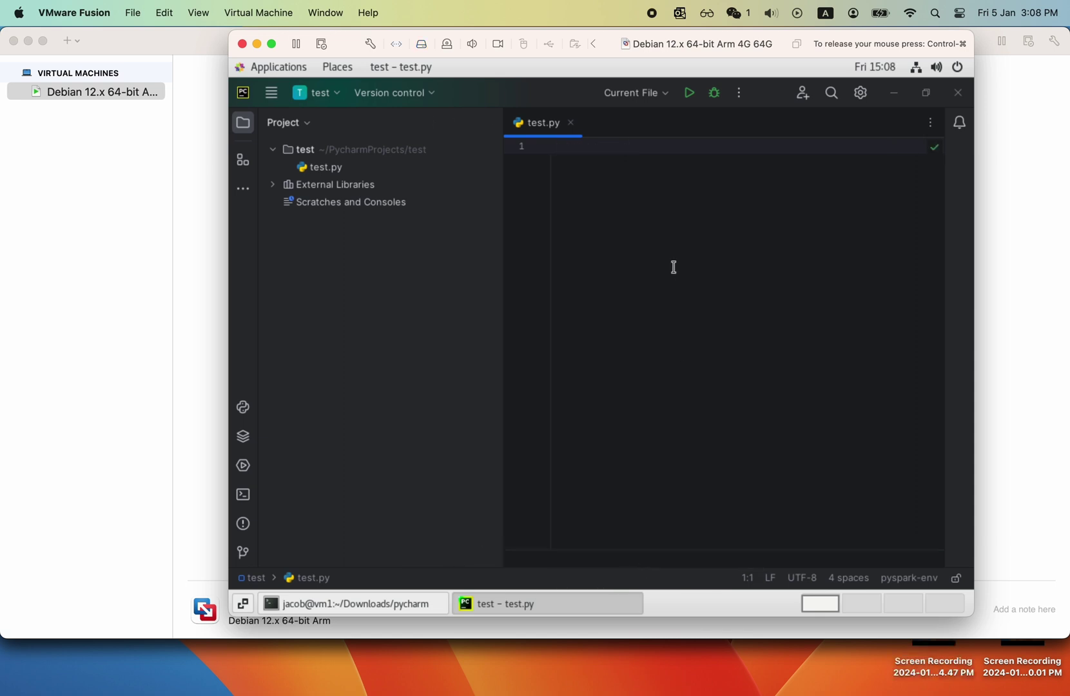
Write 'import pyspark' and print("hello world") in test.py and run it
type("import py")
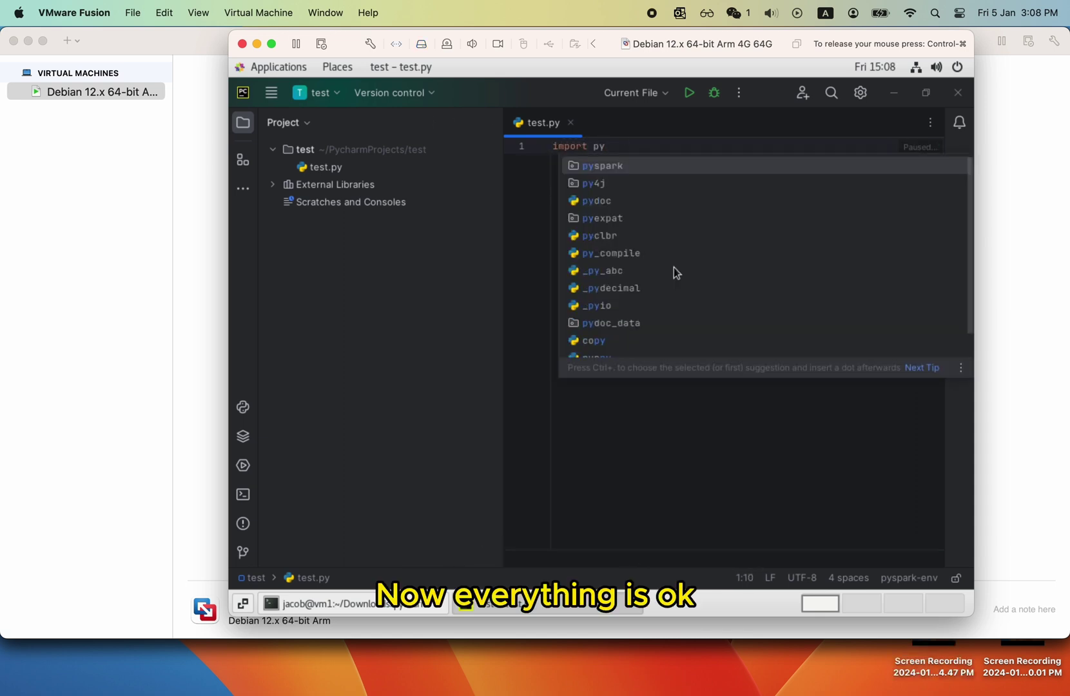
key("Return")
key("Return")
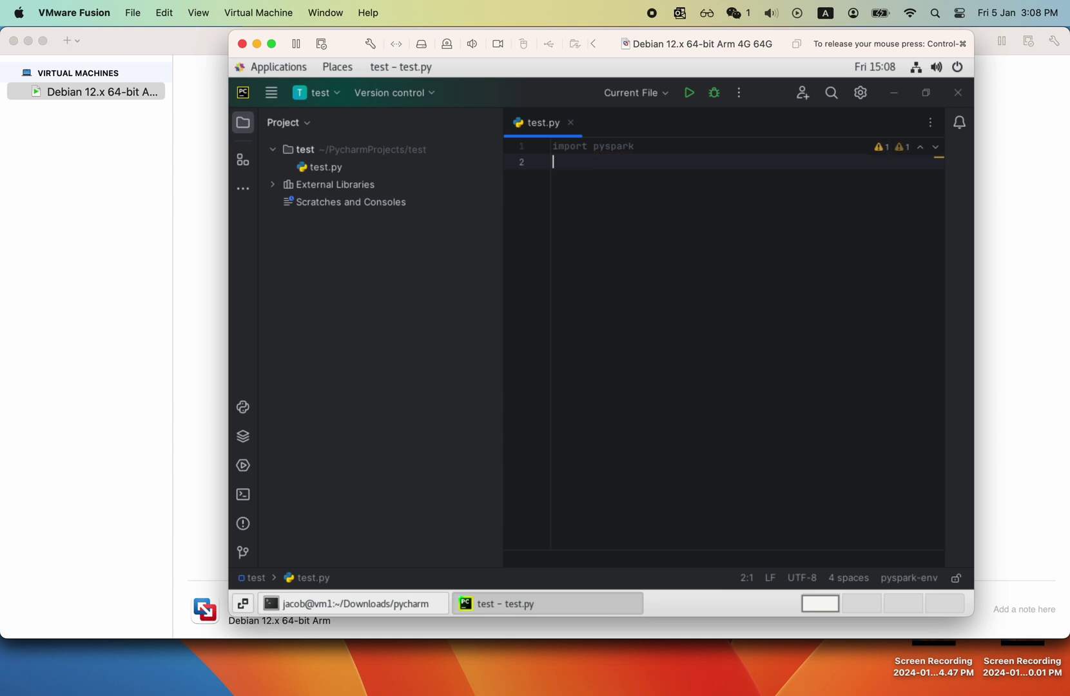
type("pr")
key("Return")
type("\"he")
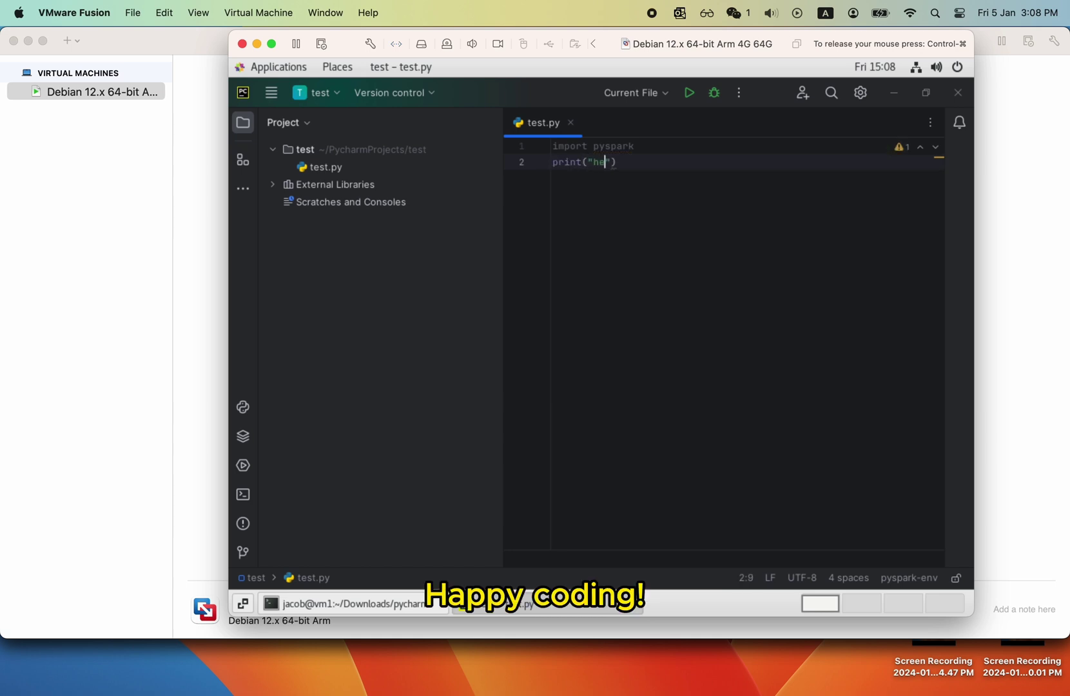
type("llo world\"")
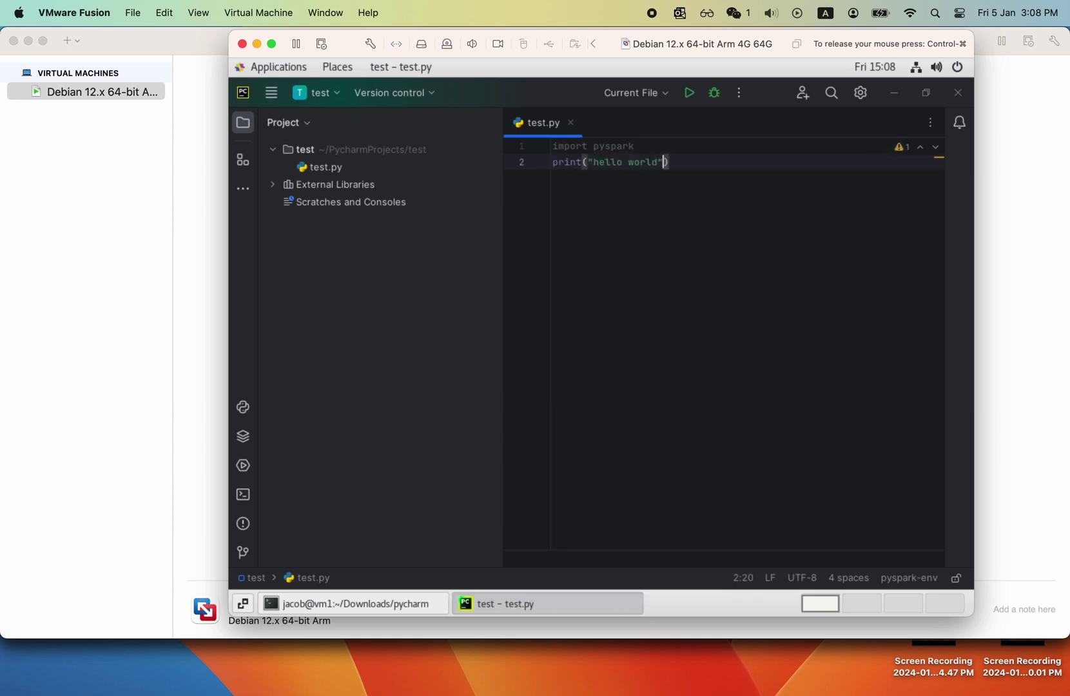
left_click(689, 92)
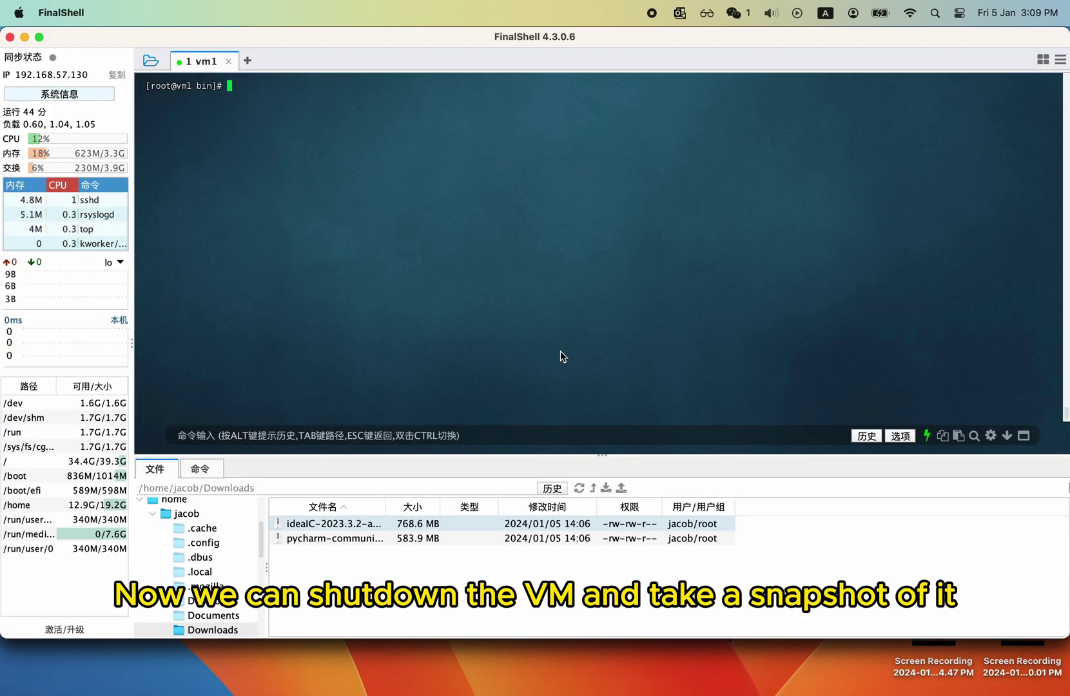
Power off the Debian VM with 'poweroff' and open its snapshots in VMware Fusion
type("poweroff")
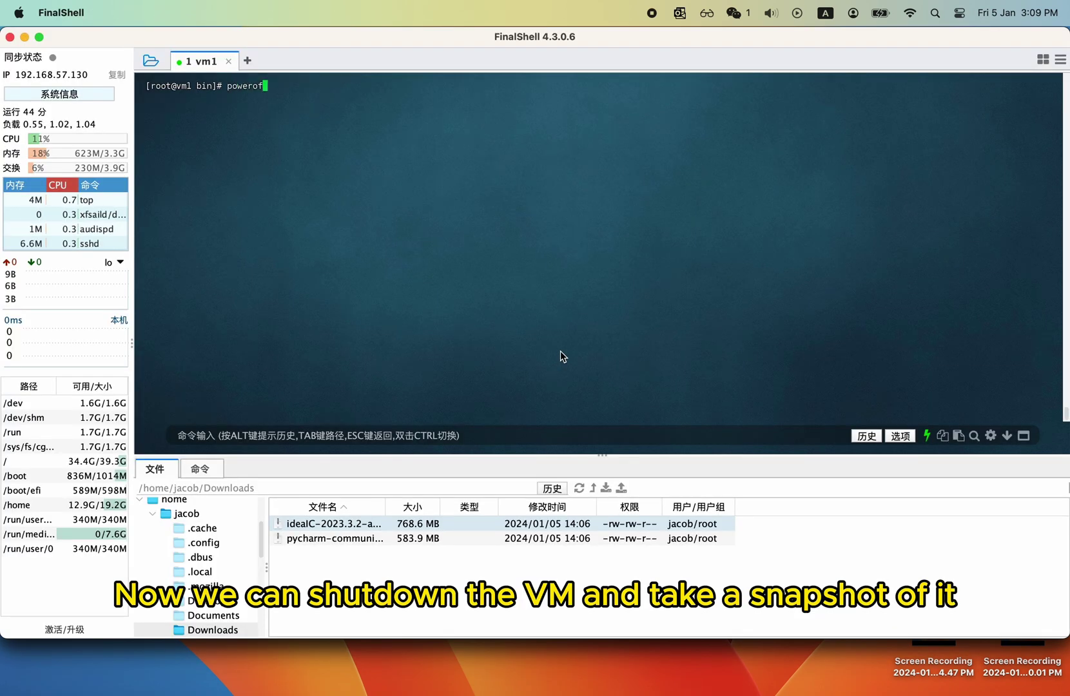
key("Return")
left_click(823, 666)
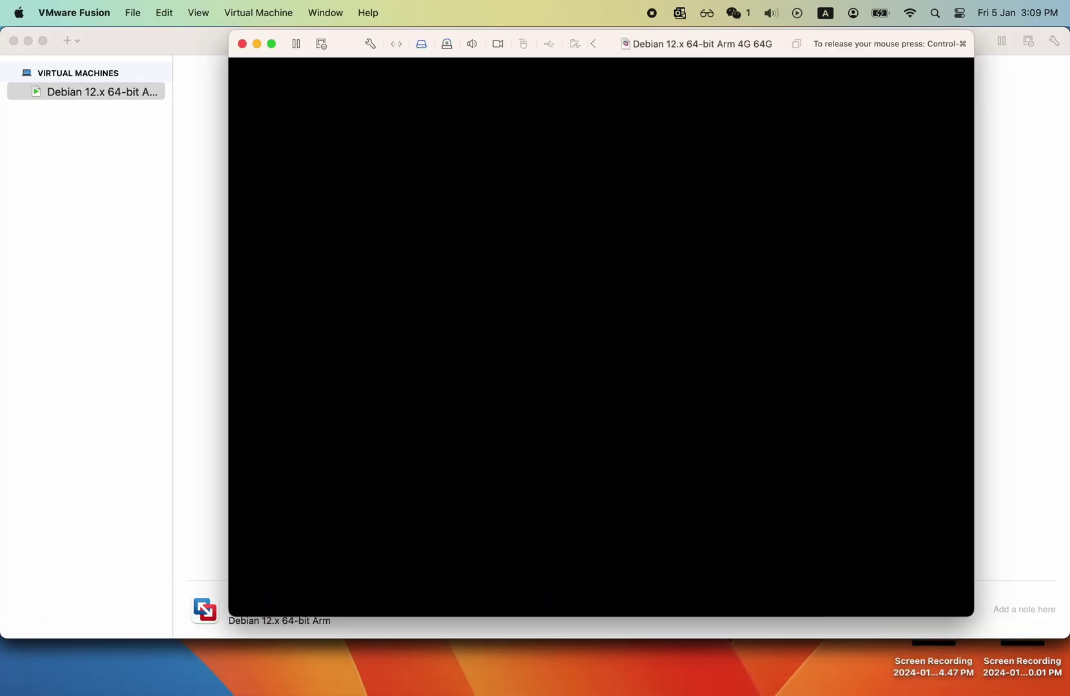
left_click(321, 43)
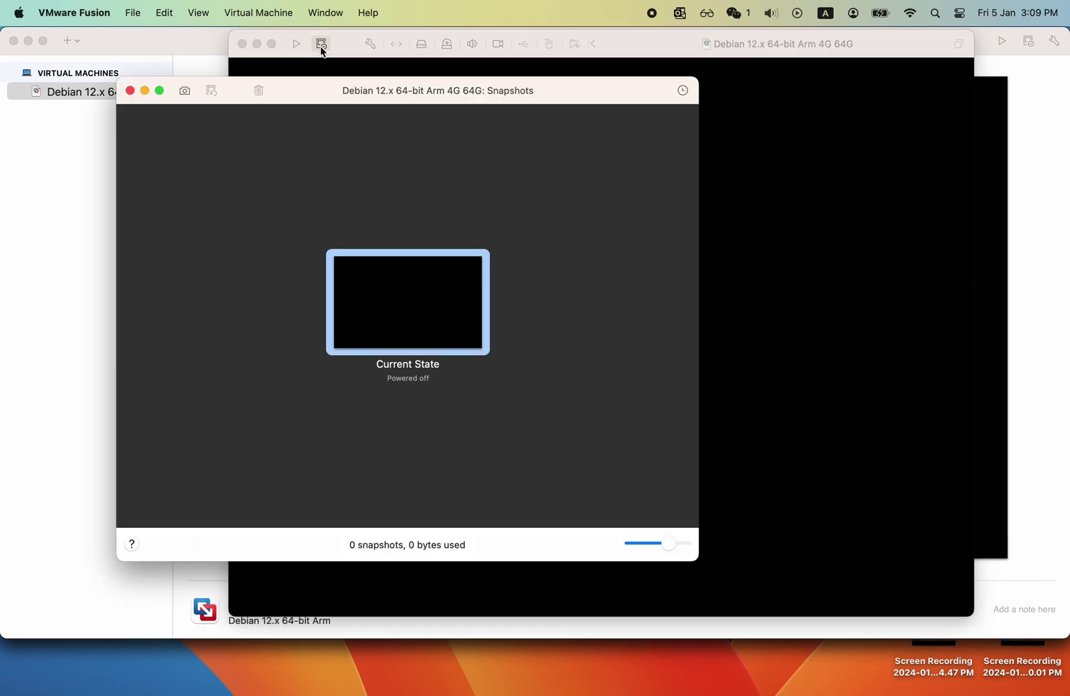
Take a snapshot named 'installed idea,pycharm,java11,anaconda,pyspark'
left_click(185, 92)
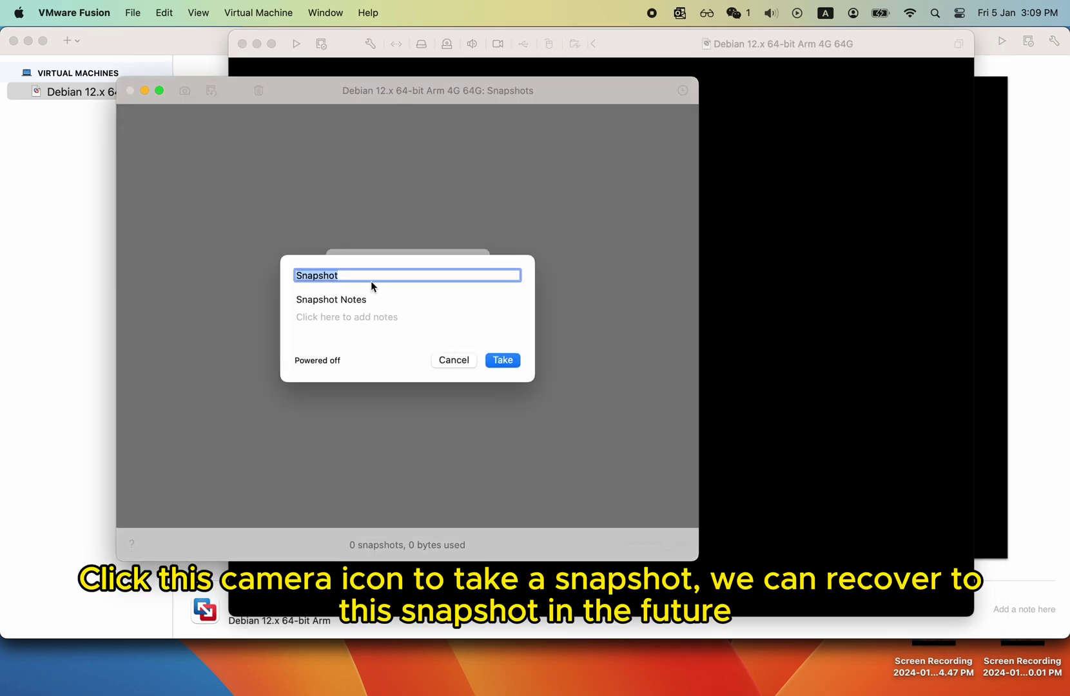
type("installed idea,pycharm,java")
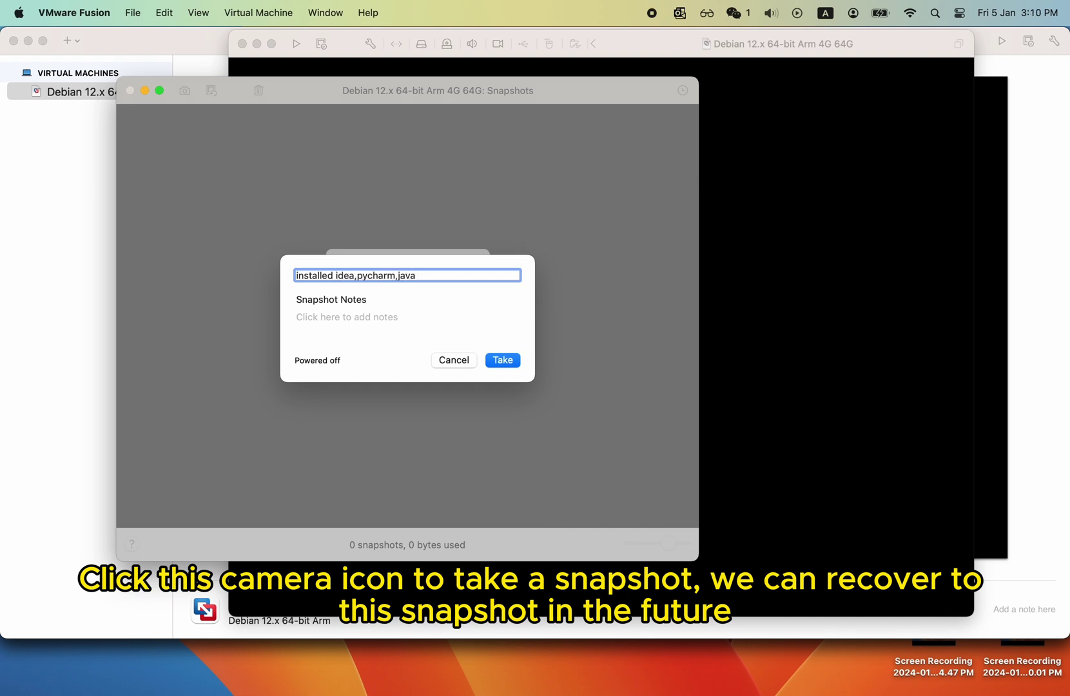
type("11,an")
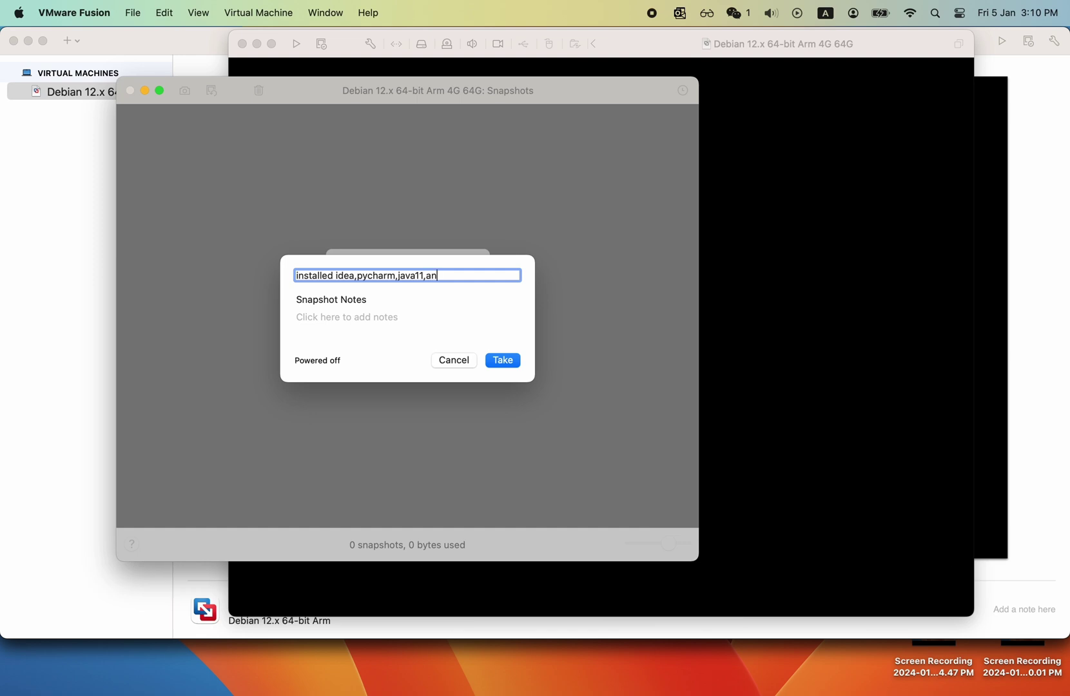
type("aconda,pyspark")
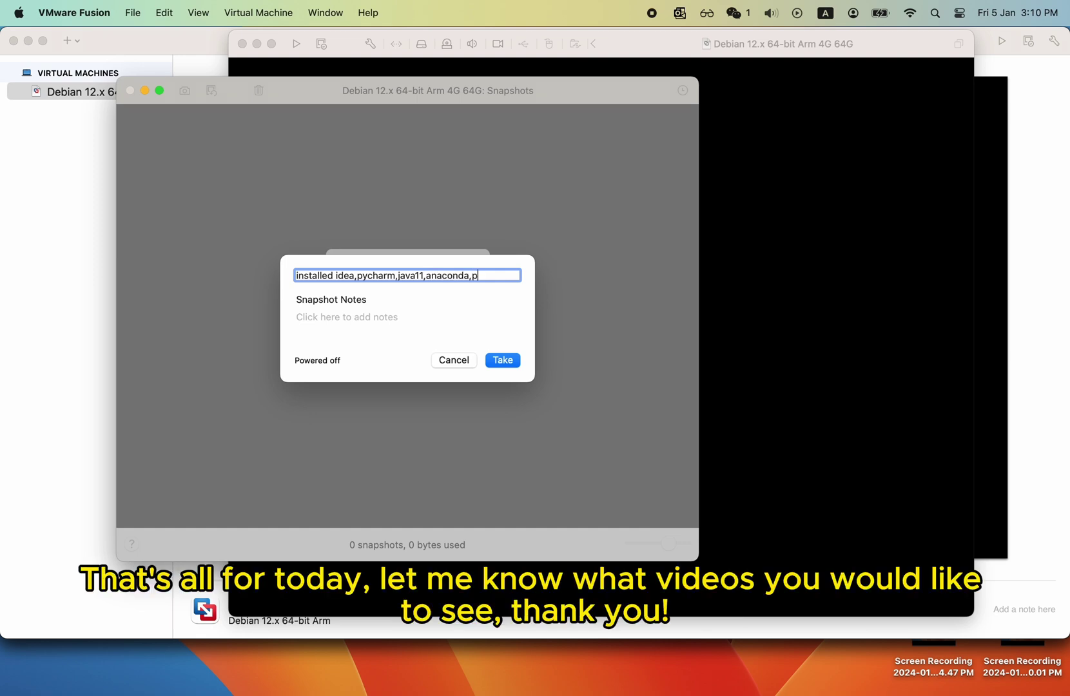
left_click(502, 361)
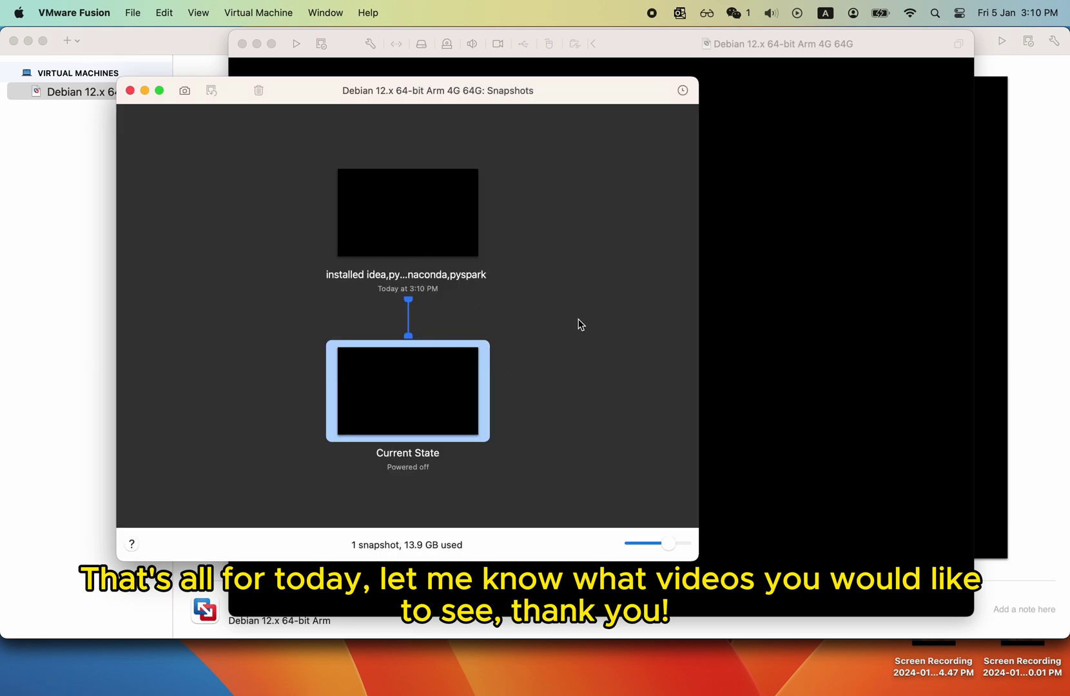